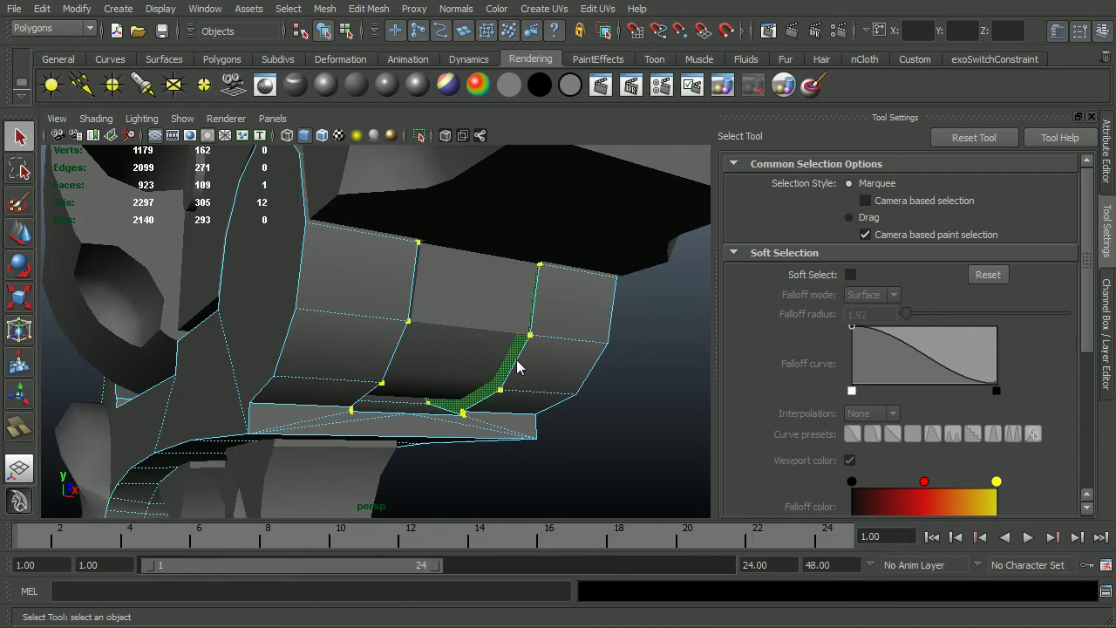
Step: Move the side faces of the middle hinge block outward, snapped to the bracket arms, and return to object mode
key(w)
drag(518, 307, 478, 344)
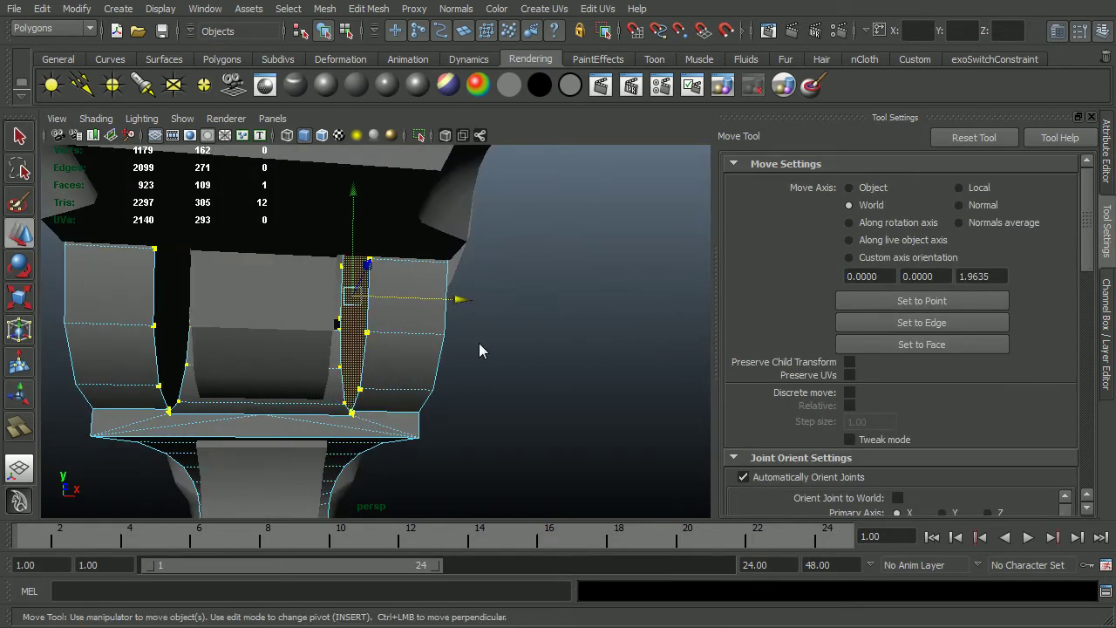
alt+drag(427, 305, 177, 344)
right_drag(171, 342, 172, 363)
click(201, 308)
alt+drag(202, 339, 230, 324)
drag(314, 255, 283, 285)
key(v)
middle_drag(344, 265, 341, 265)
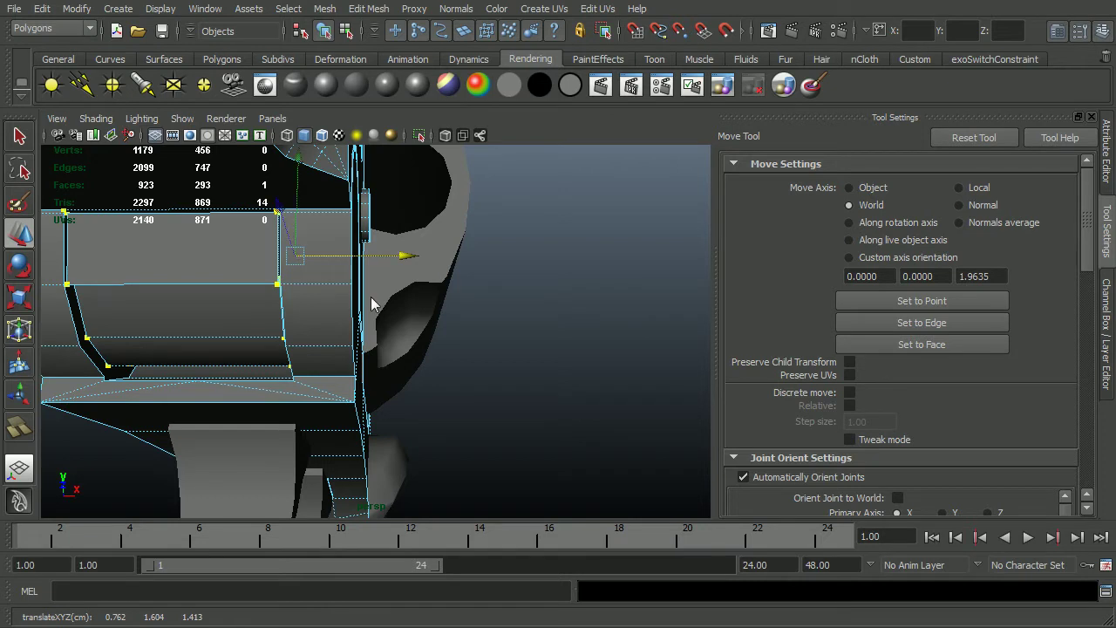
alt+drag(375, 301, 417, 307)
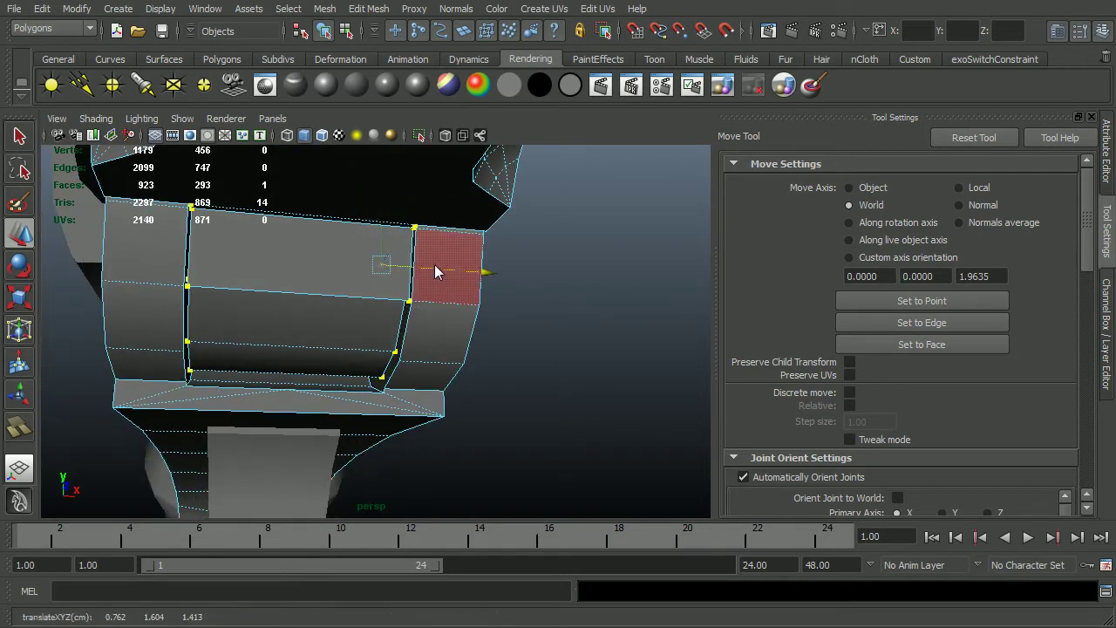
key(F8)
click(566, 322)
alt+drag(558, 377, 523, 419)
Step: Compare the top of the modelled bracket with the Samaritan revolver reference image
key(alt+Tab)
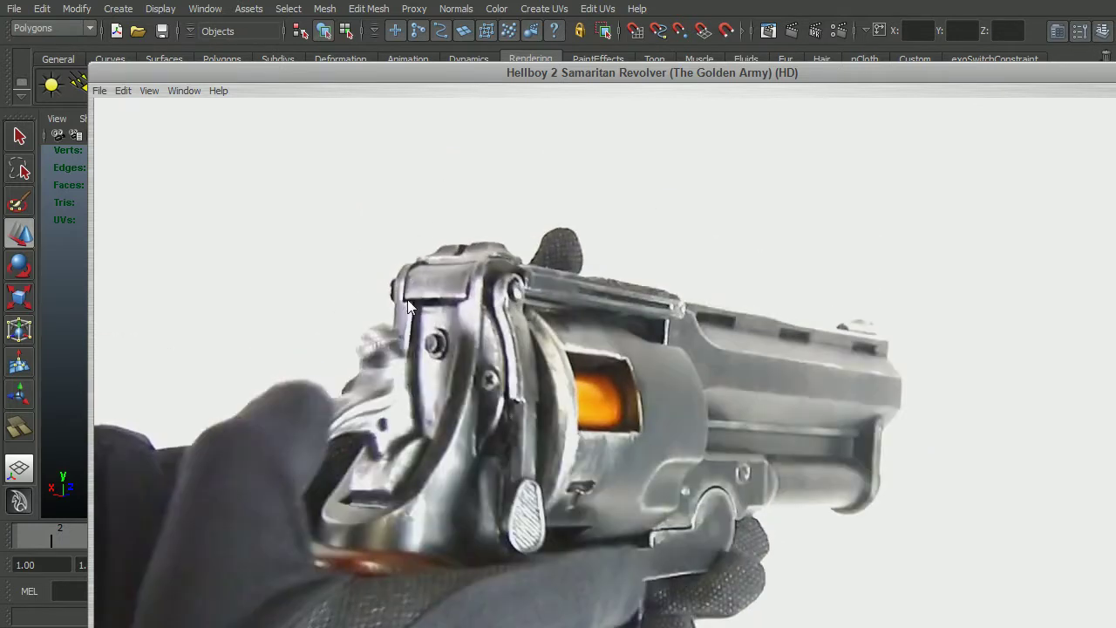
click(299, 19)
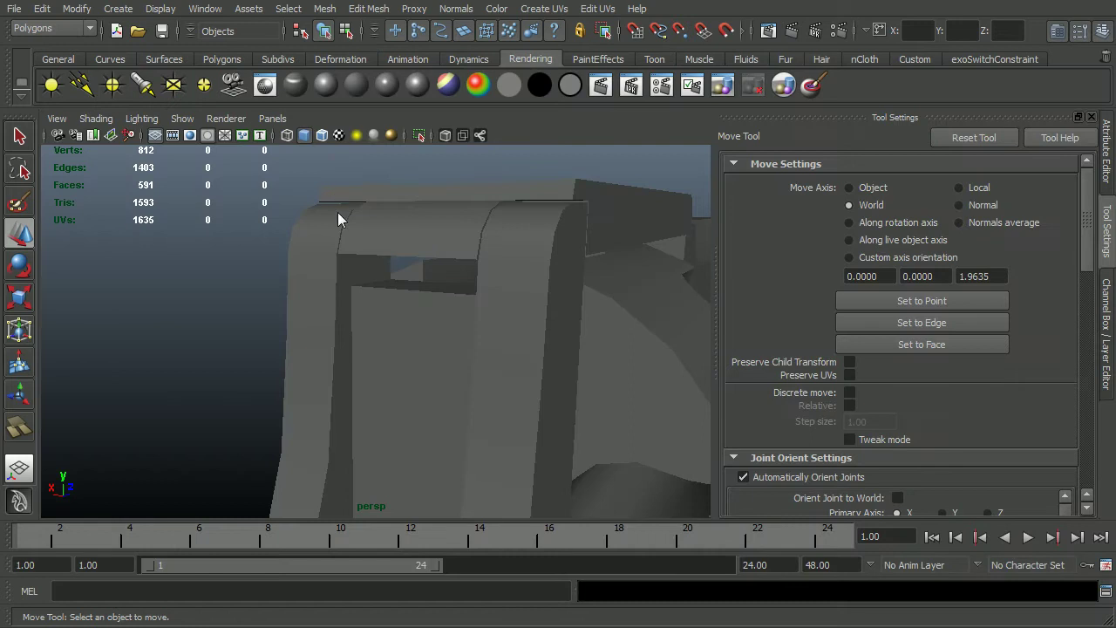
key(alt+Tab)
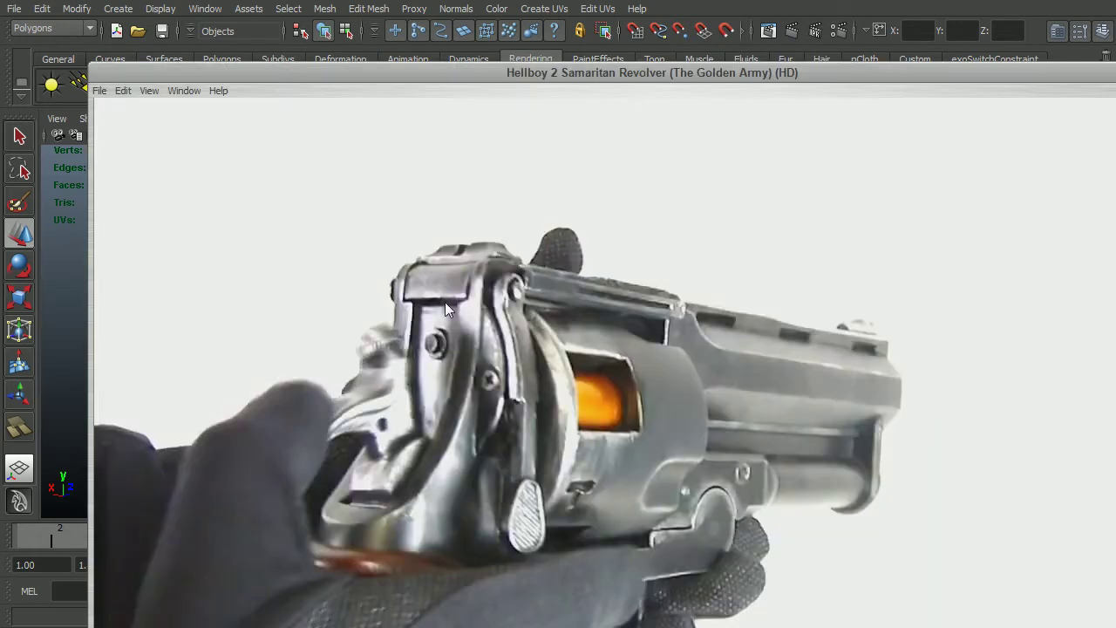
key(alt+Tab)
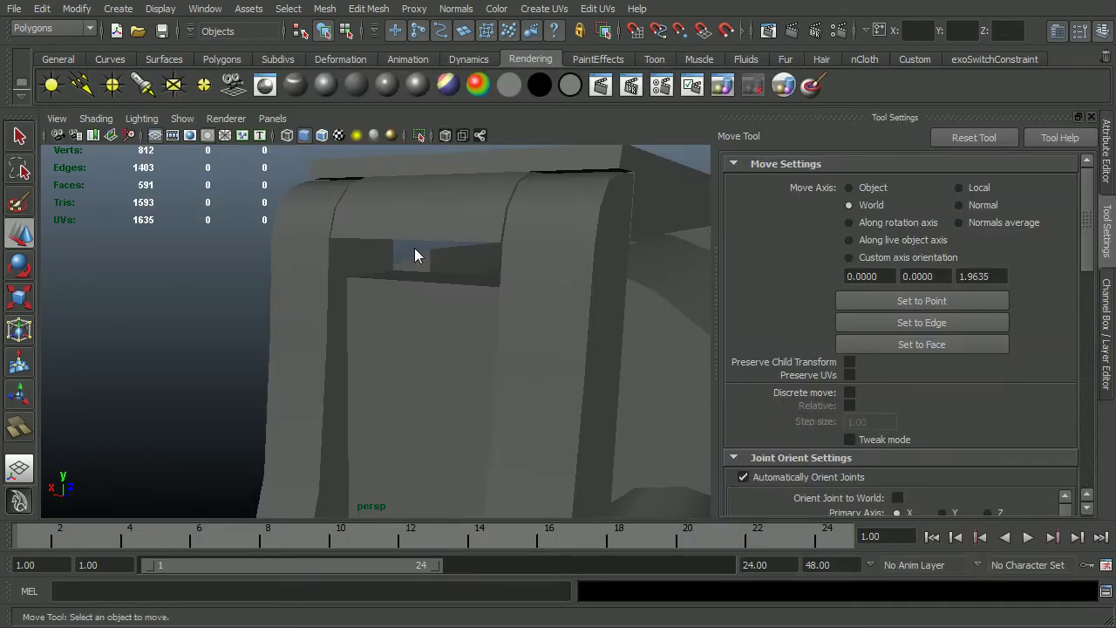
Step: Isolate the two-armed bracket mesh in the perspective view
click(551, 308)
key(ctrl+1)
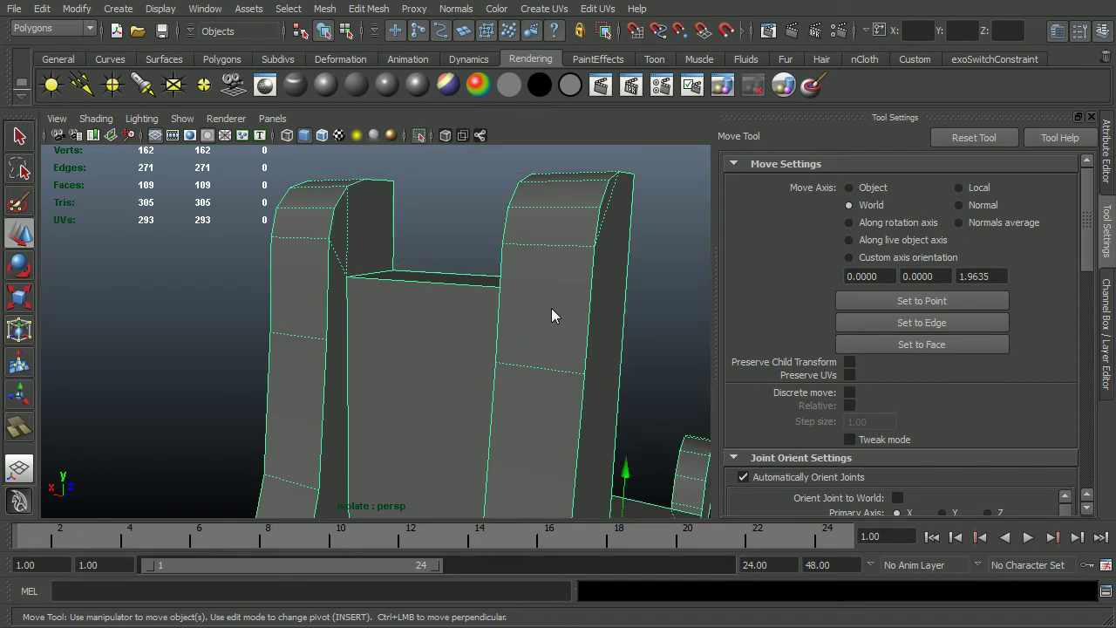
alt+drag(551, 307, 571, 305)
alt+right_drag(571, 304, 541, 336)
alt+drag(541, 335, 568, 347)
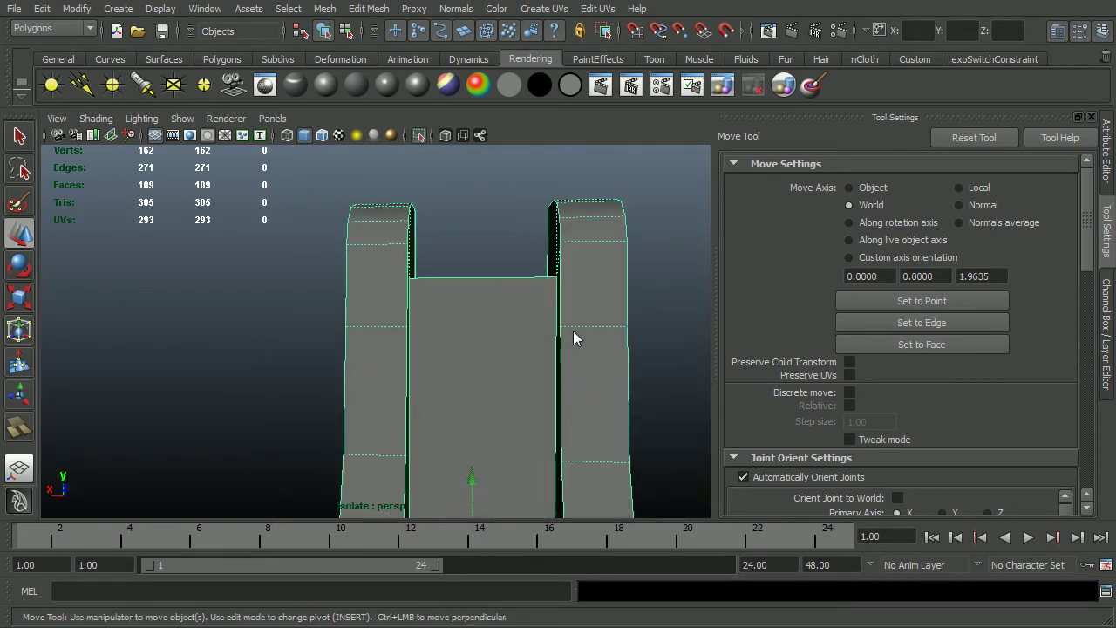
Step: Select the upper faces around the bracket and cut them horizontally in the front view at the level of the notch floor
right_drag(587, 256, 582, 279)
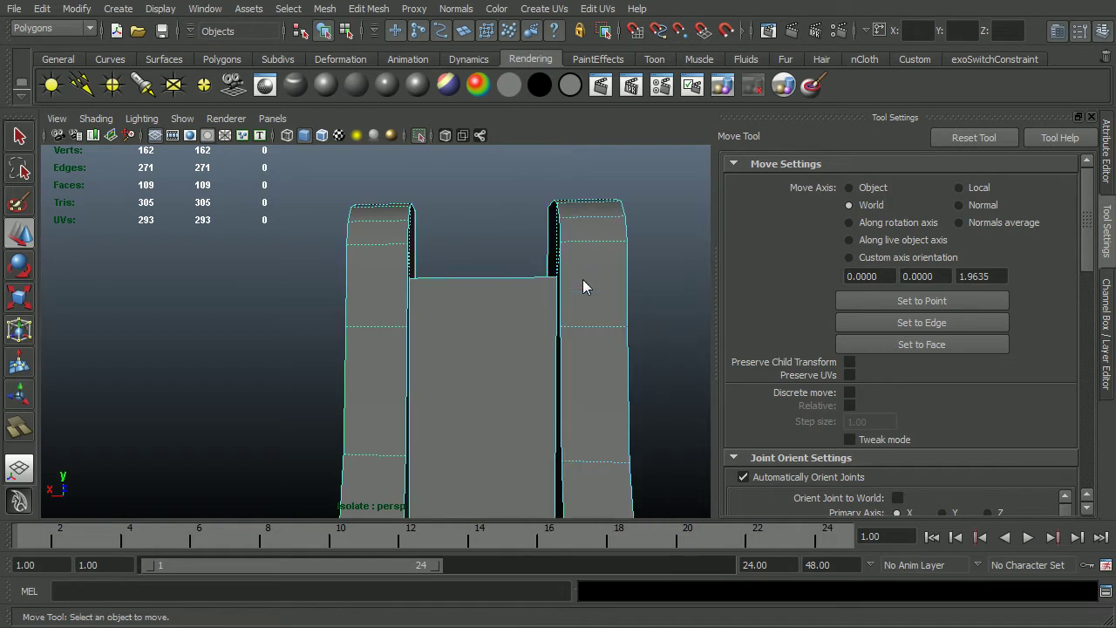
alt+middle_drag(582, 279, 570, 289)
drag(546, 189, 559, 282)
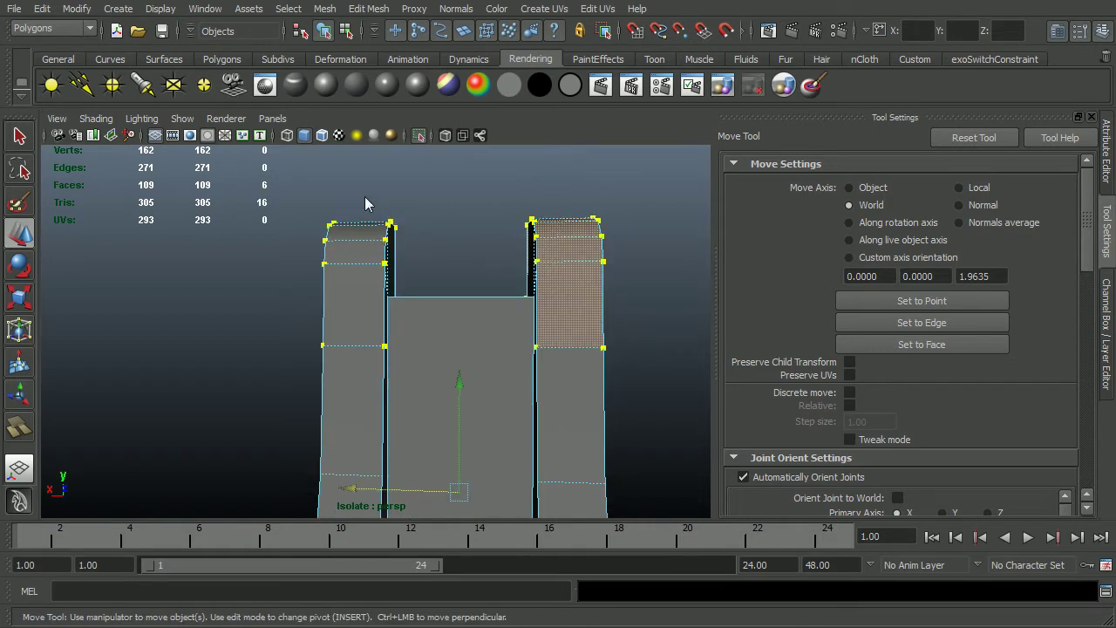
shift+click(347, 297)
alt+drag(419, 214, 494, 368)
shift+click(626, 347)
shift+click(105, 366)
alt+drag(106, 367, 369, 363)
shift+click(230, 346)
key(space)
drag(482, 347, 485, 386)
alt+middle_drag(543, 255, 527, 523)
alt+middle_drag(506, 413, 511, 422)
click(368, 9)
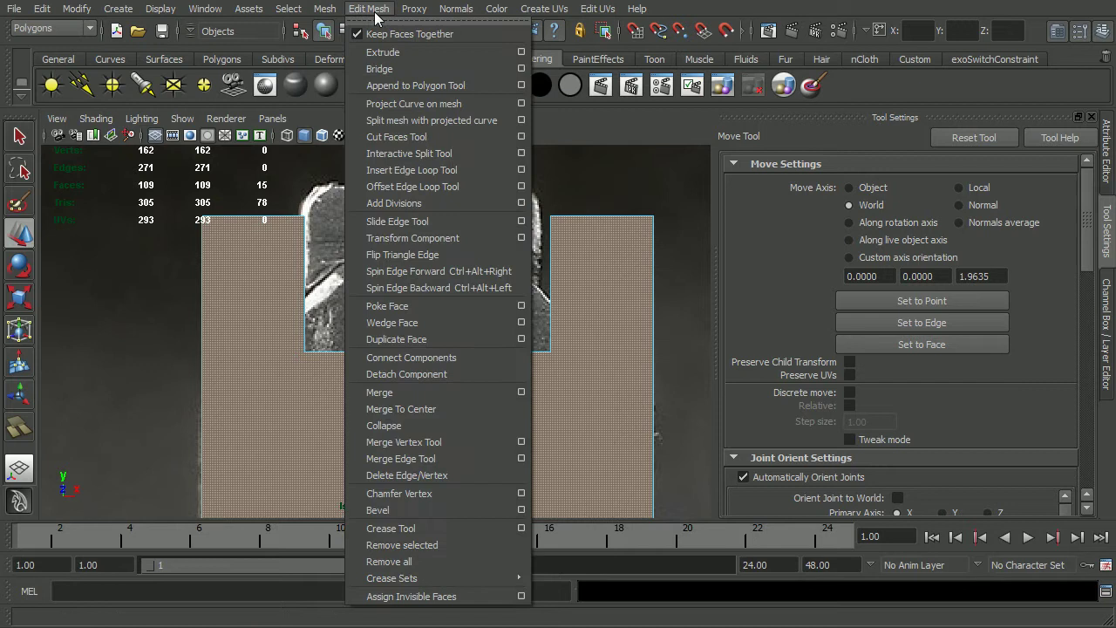
click(396, 137)
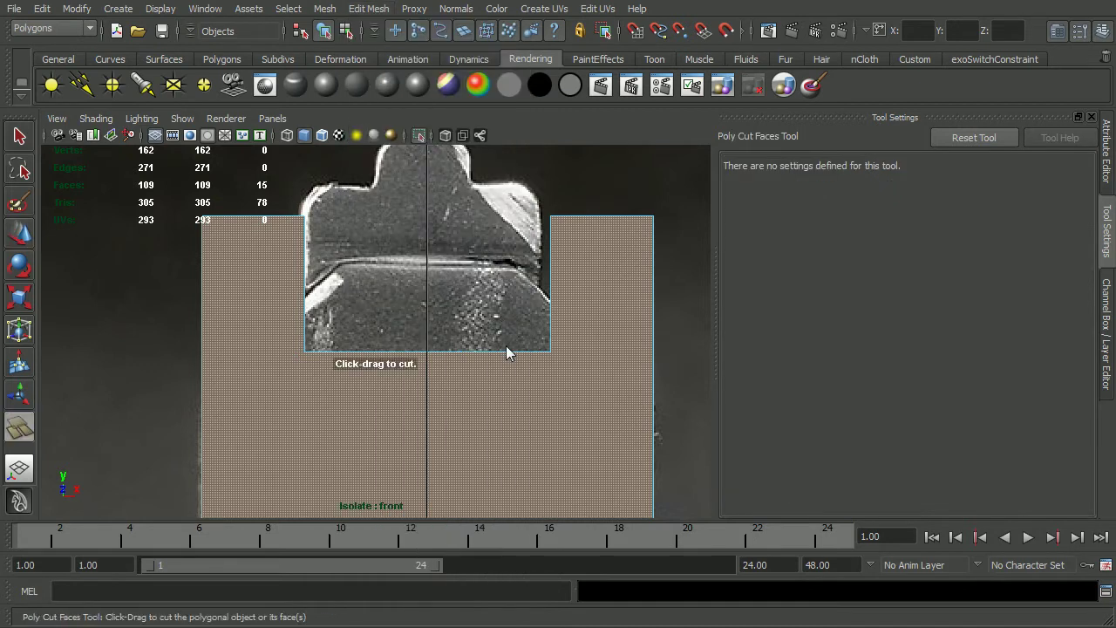
shift+drag(560, 353, 599, 366)
Step: Snap the new horizontal edge loop vertically to the height of the notch floor
key(space)
alt+right_drag(599, 366, 608, 364)
alt+drag(626, 362, 609, 356)
key(q)
mouse_move(676, 339)
right_down()
mouse_move(676, 305)
mouse_move(661, 336)
right_up()
double_click(677, 325)
key(w)
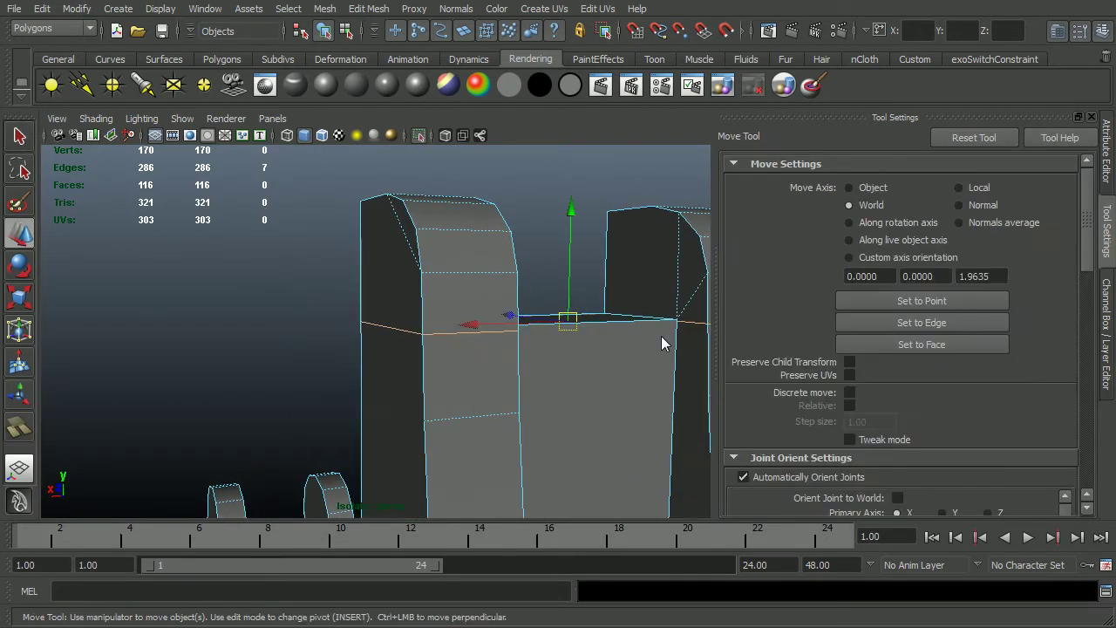
drag(570, 303, 571, 302)
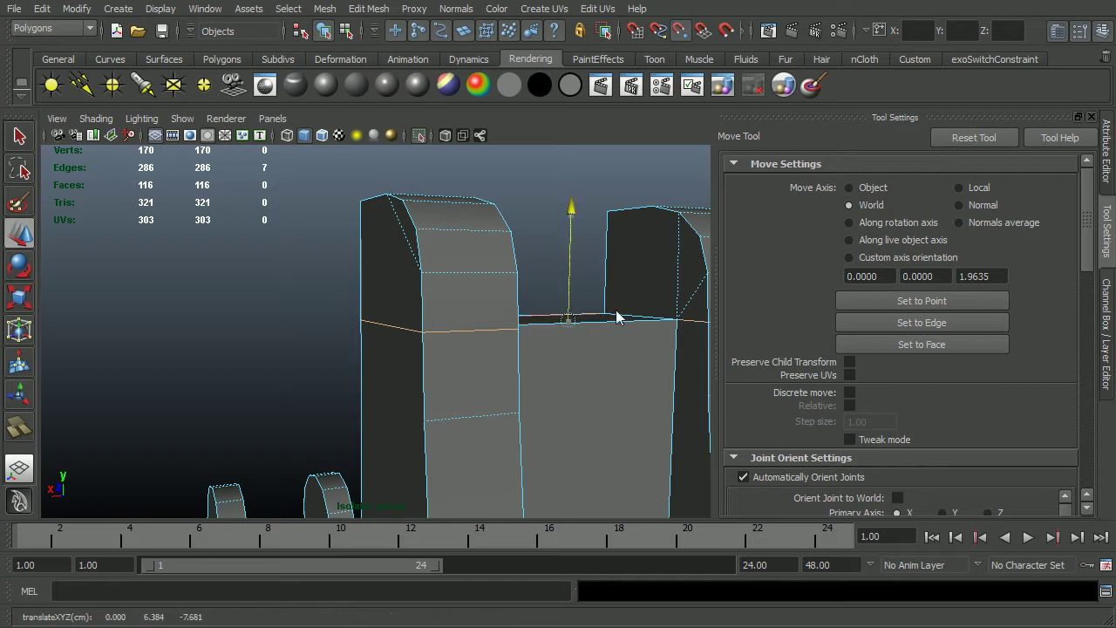
Step: Select the faces above the horizontal cut on both arms and cut each arm vertically in the front view
alt+drag(680, 353, 474, 345)
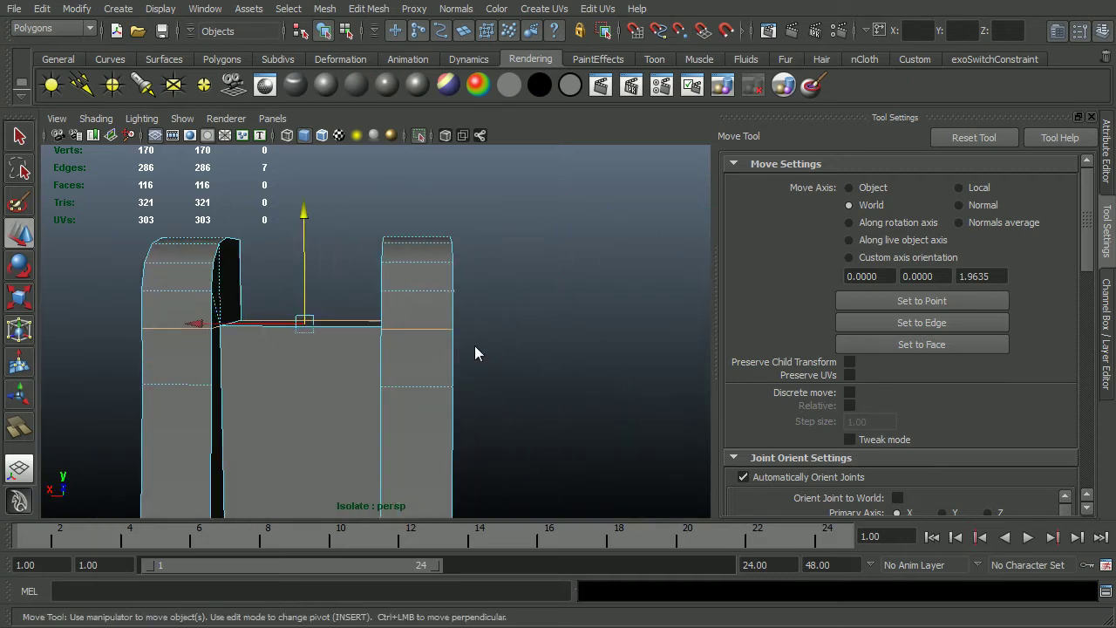
double_click(420, 298)
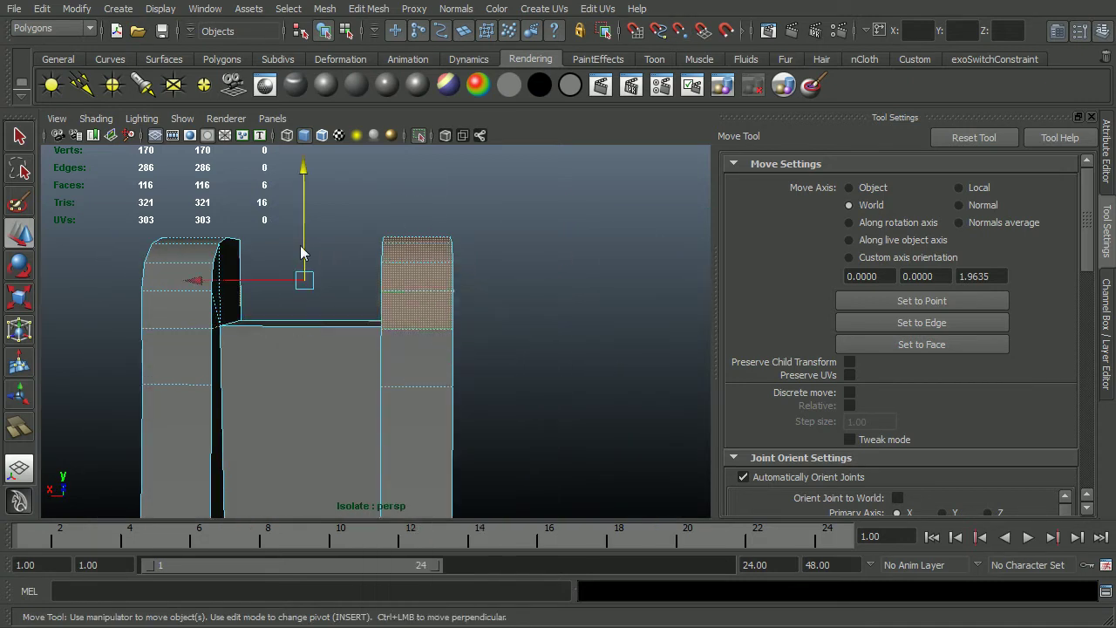
alt+drag(217, 214, 247, 234)
shift+double_click(251, 321)
alt+drag(306, 331, 308, 260)
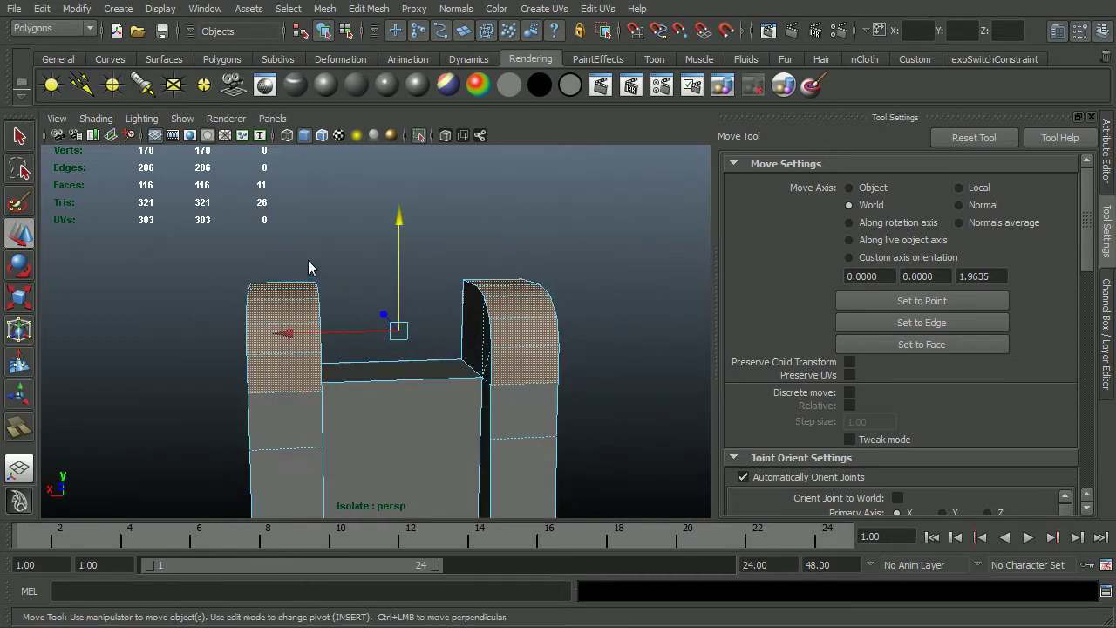
alt+drag(479, 358, 463, 386)
key(space)
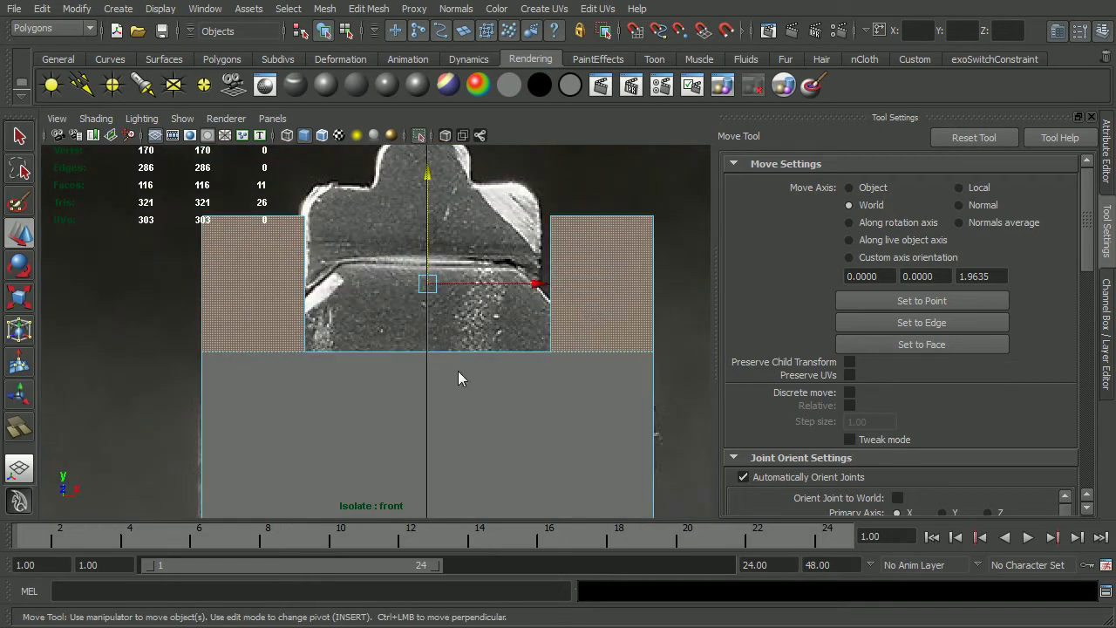
key(g)
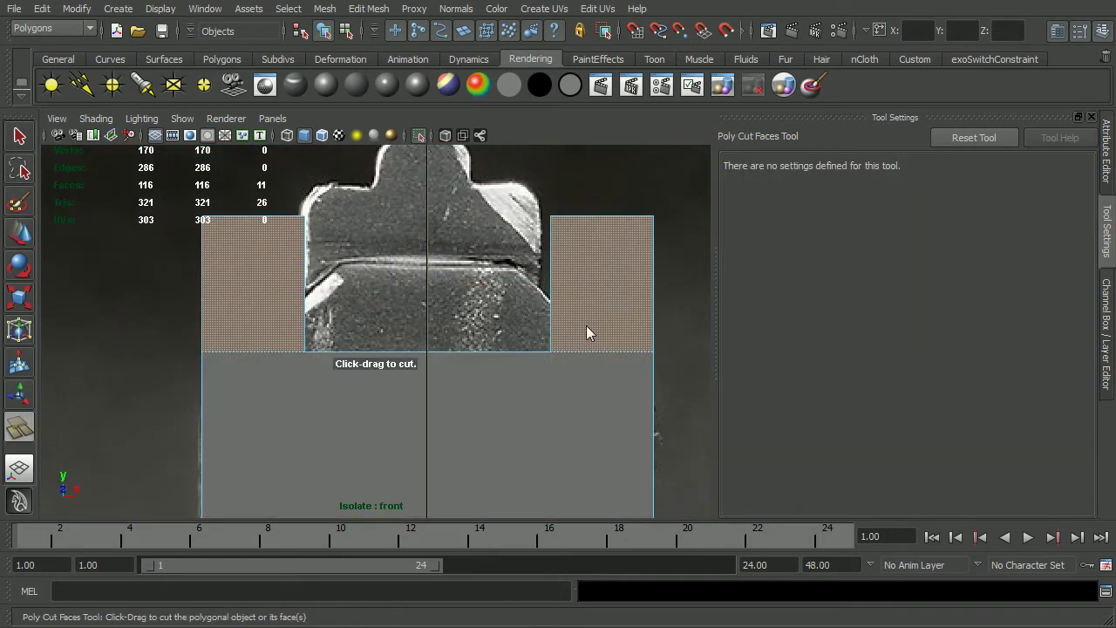
drag(584, 363, 568, 381)
drag(280, 372, 365, 383)
key(space)
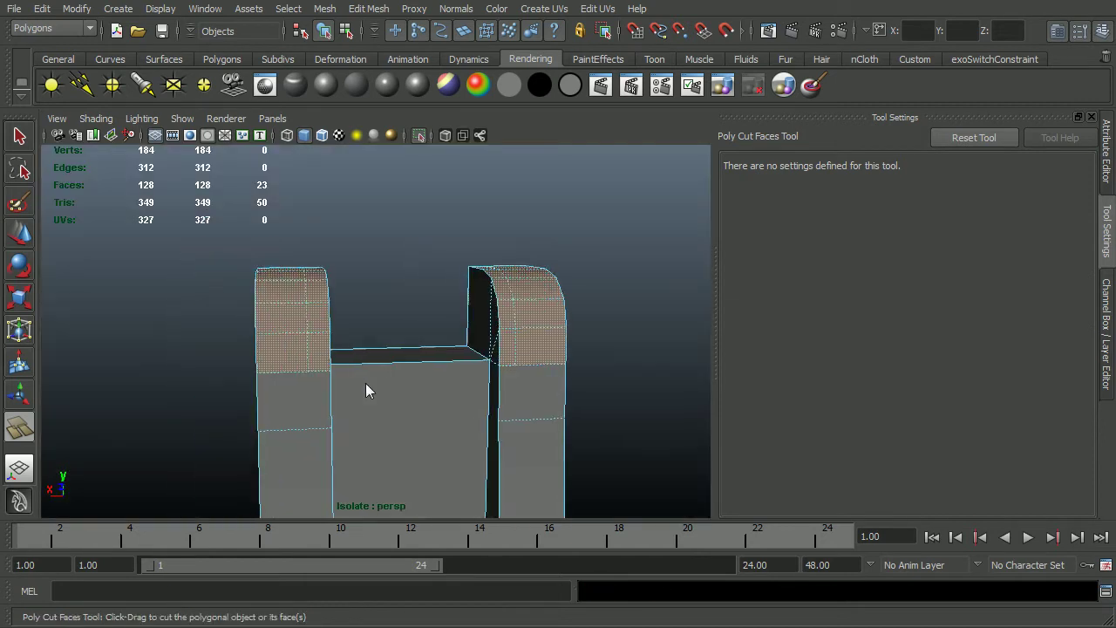
Step: Move the vertical edge loop on the negative-X arm sideways, snapped to the corner vertex of the bracket's lower opening
key(q)
right_drag(503, 347, 515, 317)
alt+drag(536, 366, 441, 355)
key(w)
key(v)
drag(370, 193, 469, 471)
drag(377, 191, 466, 465)
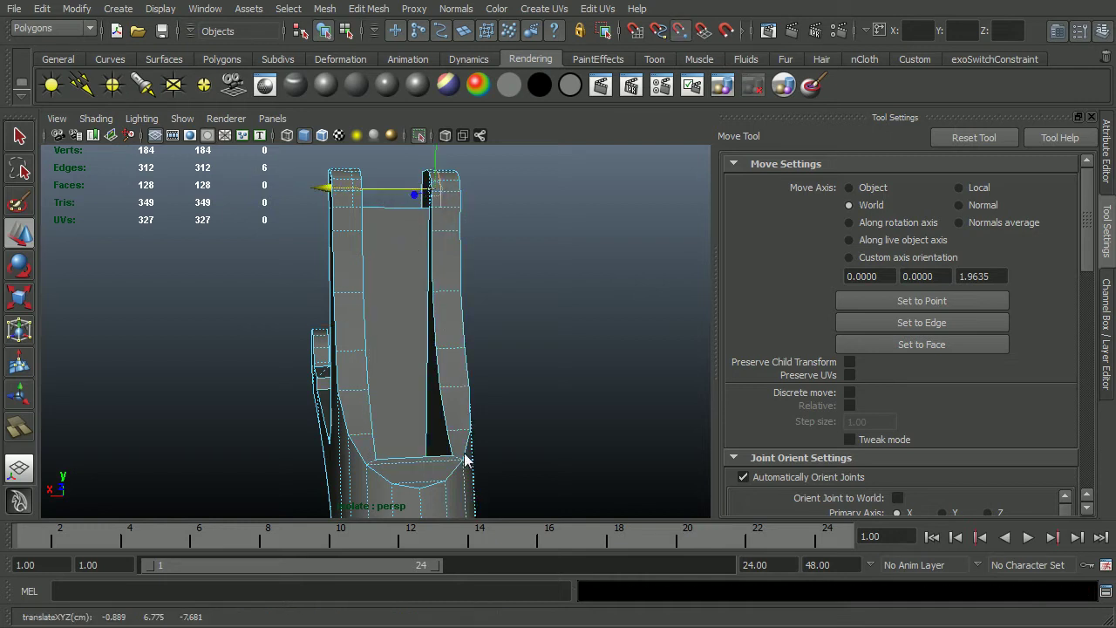
Step: Move the vertical edge loop on the positive-X arm sideways, snapped to the matching corner vertex of the lower opening
click(353, 202)
click(373, 205)
double_click(351, 199)
key(v)
drag(312, 189, 370, 457)
middle_drag(369, 463, 370, 470)
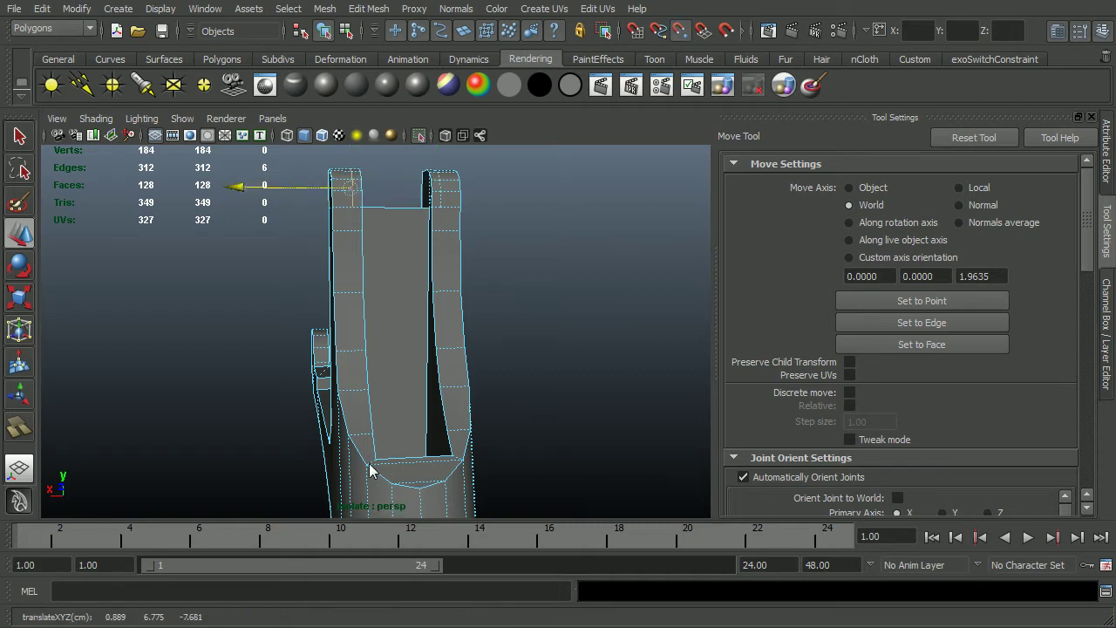
Step: Delete the top face of the crossbar between the arms together with the adjoining inner side faces
alt+right_drag(323, 408, 346, 404)
alt+middle_drag(380, 305, 383, 458)
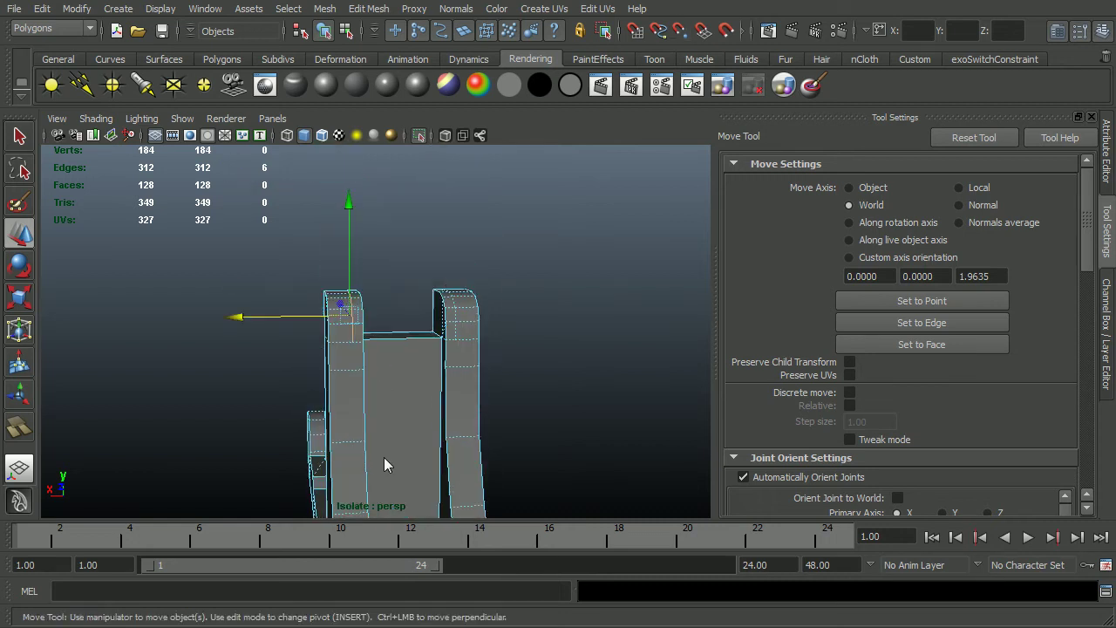
alt+right_drag(383, 458, 510, 436)
alt+middle_drag(511, 443, 438, 422)
alt+right_drag(439, 422, 507, 390)
right_click(507, 386)
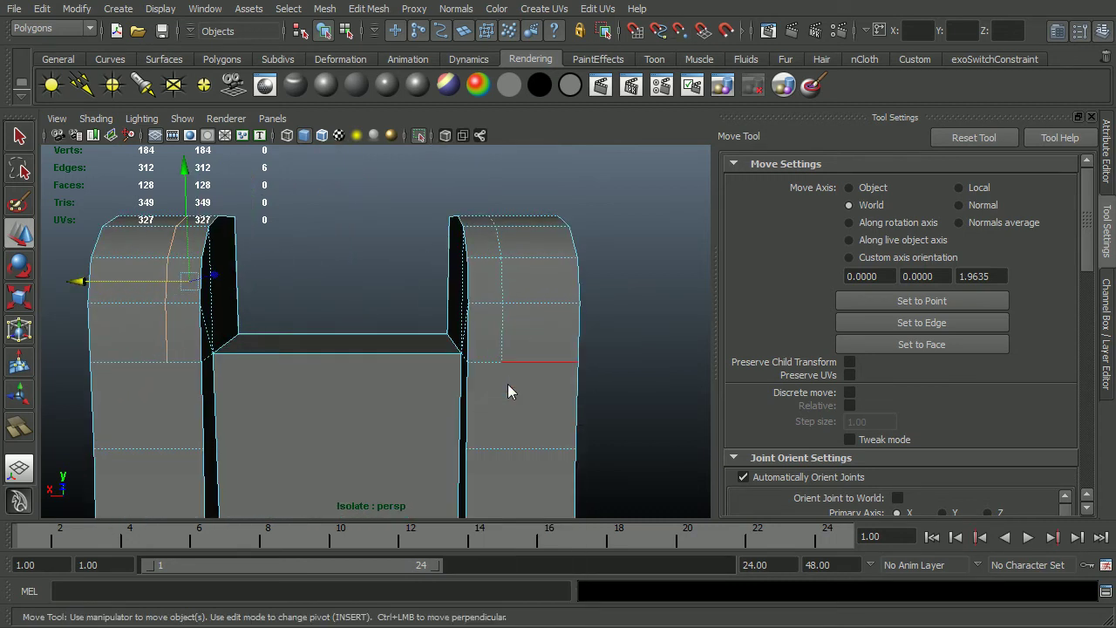
alt+right_drag(429, 346, 449, 360)
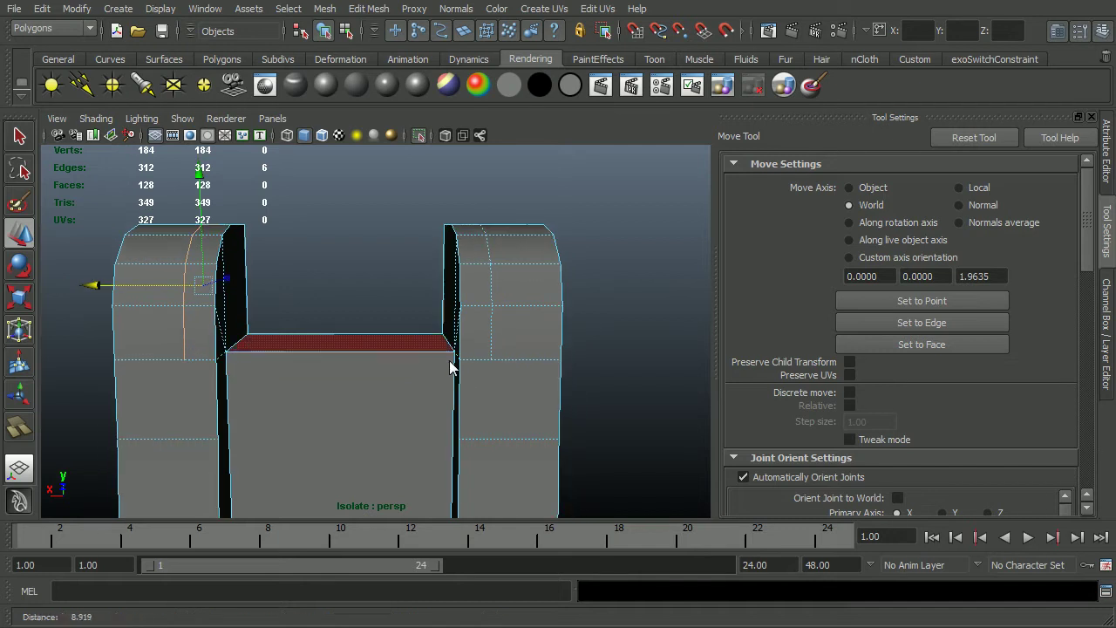
alt+drag(447, 366, 435, 364)
click(478, 394)
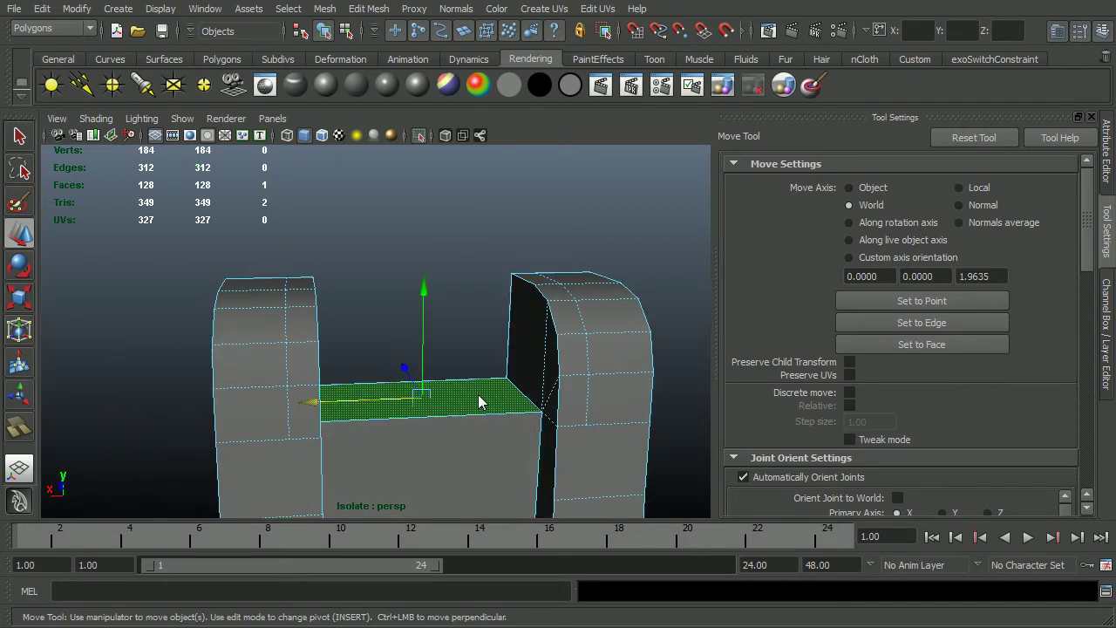
key(Delete)
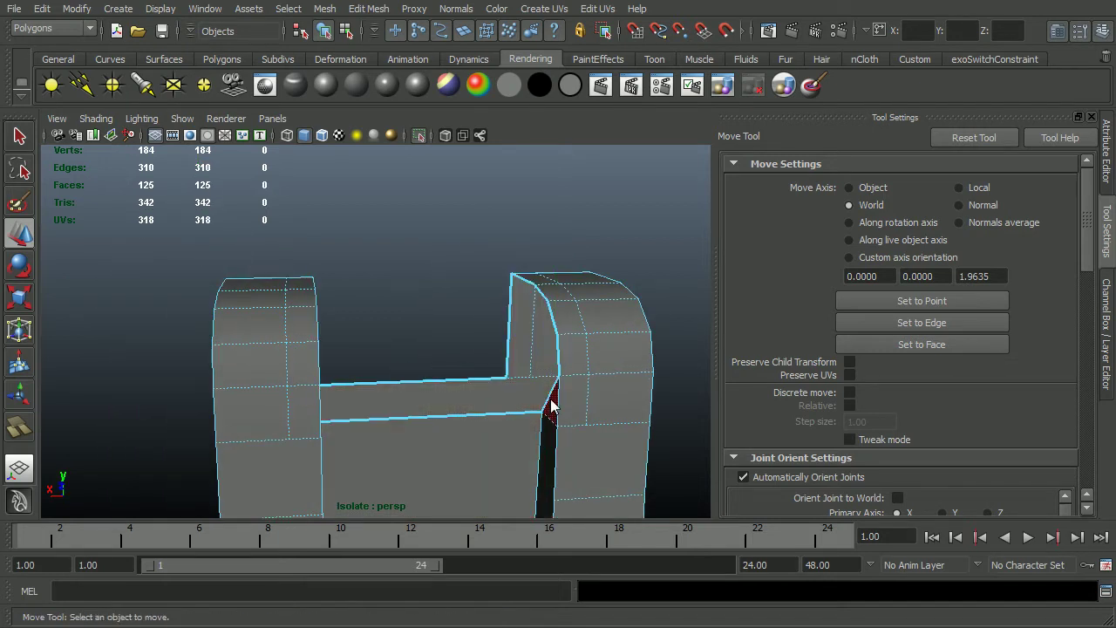
Step: Delete the inner strip of faces on the negative-X arm, from its rounded top down to just below the horizontal cut
click(568, 401)
shift+double_click(521, 342)
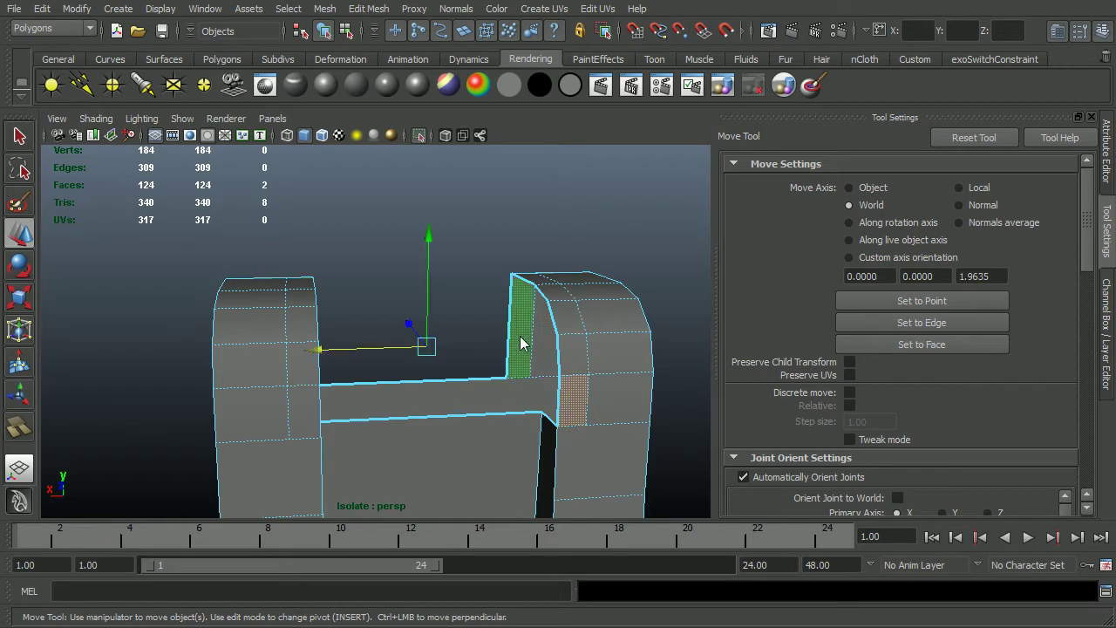
click(527, 344)
double_click(558, 312)
click(571, 349)
shift+double_click(541, 284)
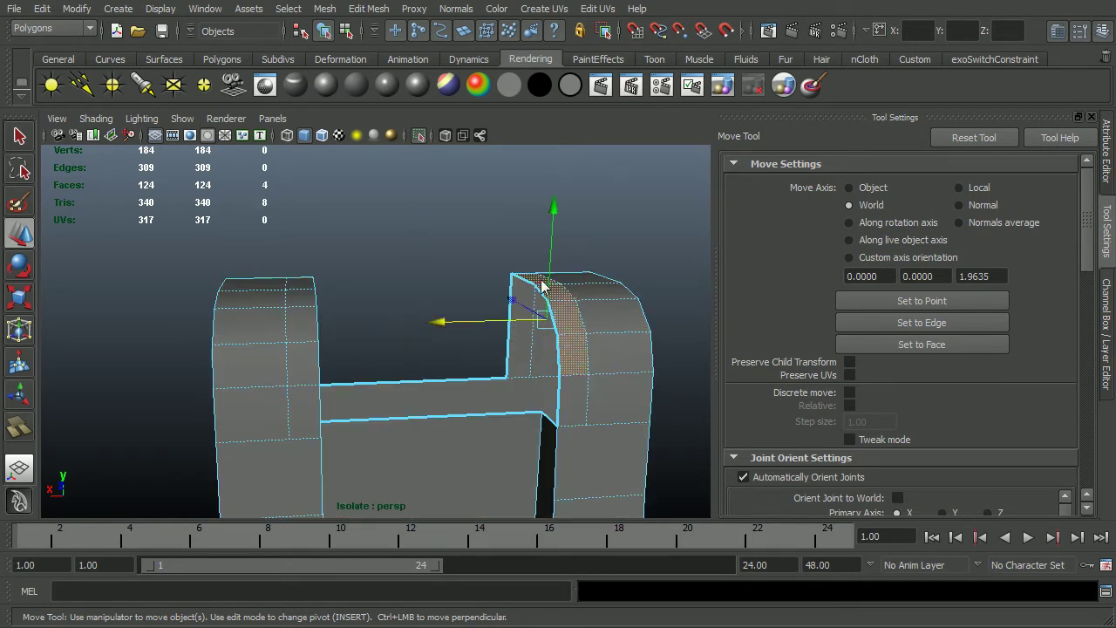
key(Delete)
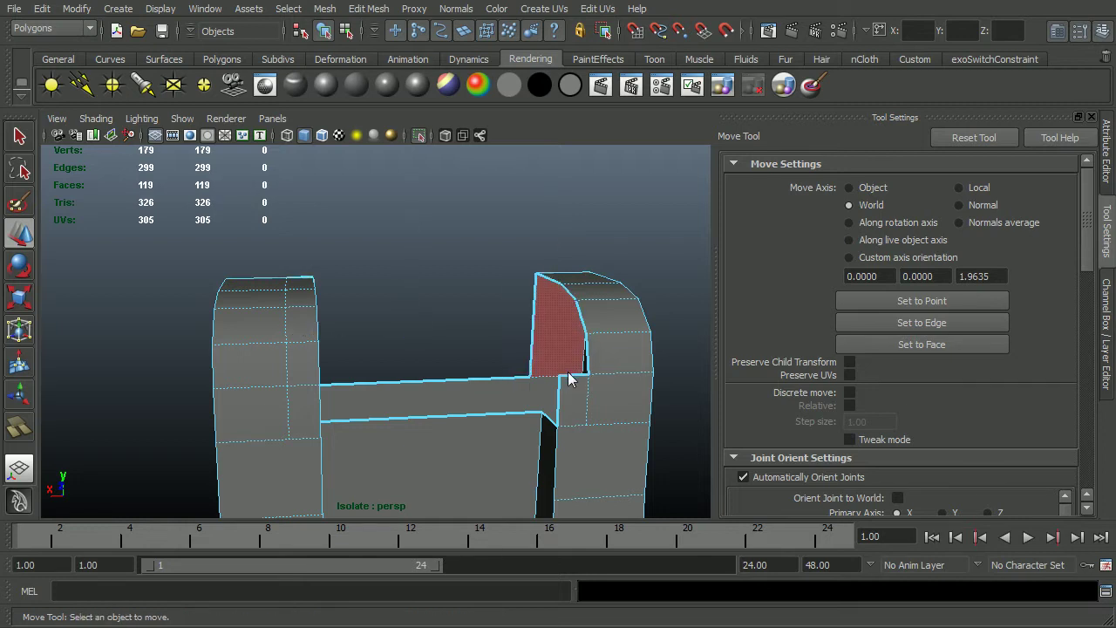
click(565, 394)
key(Delete)
Step: Delete the matching inner strip of faces on the positive-X arm, including the leftover faces beside the crossbar
click(292, 417)
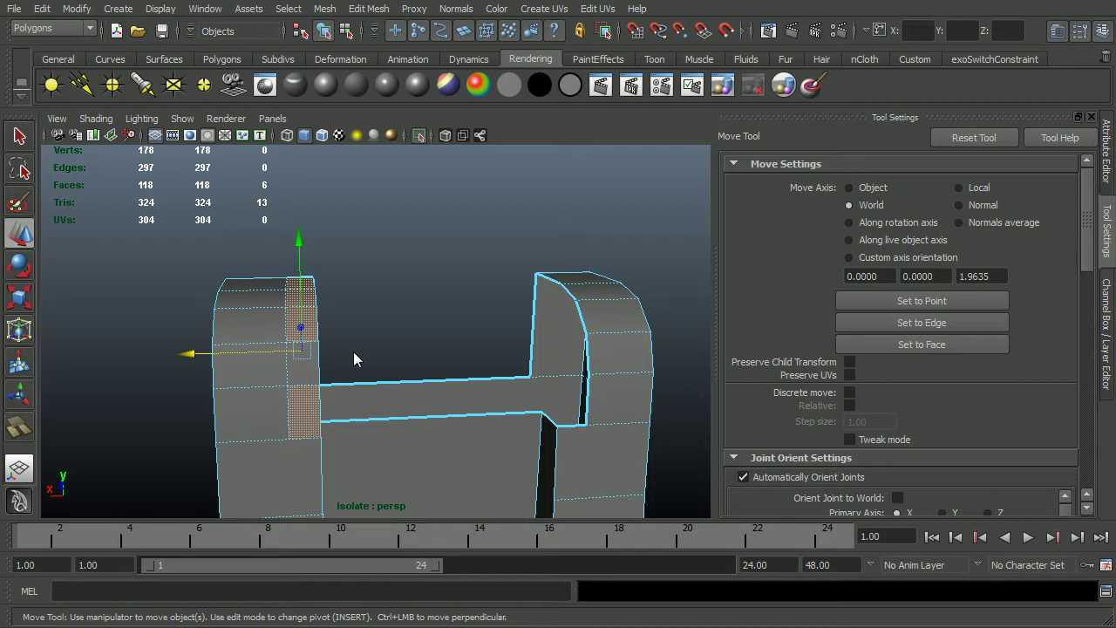
key(Delete)
mouse_move(373, 350)
alt+mouse_down()
mouse_move(374, 410)
mouse_move(359, 356)
mouse_move(318, 355)
mouse_move(353, 354)
alt+mouse_up()
click(203, 364)
key(Delete)
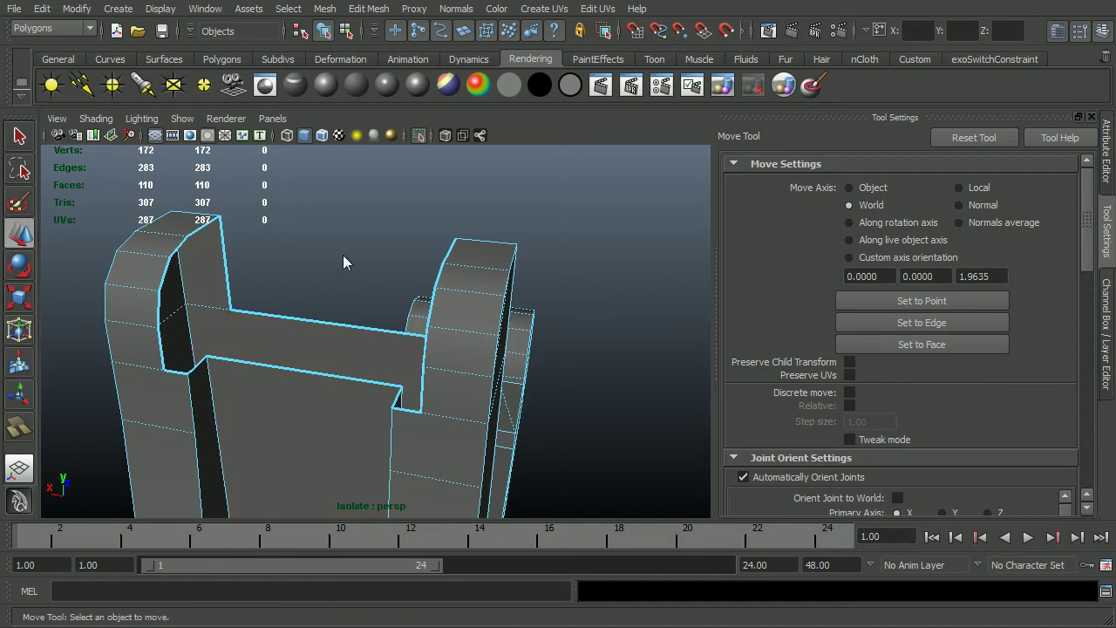
Step: Append a polygon between the front and rear edges of the crossbar to close its open top
alt+drag(343, 254, 362, 289)
click(382, 353)
shift+right_drag(379, 374, 420, 376)
click(421, 376)
click(433, 326)
key(Return)
alt+drag(446, 373, 506, 382)
alt+right_drag(505, 382, 451, 387)
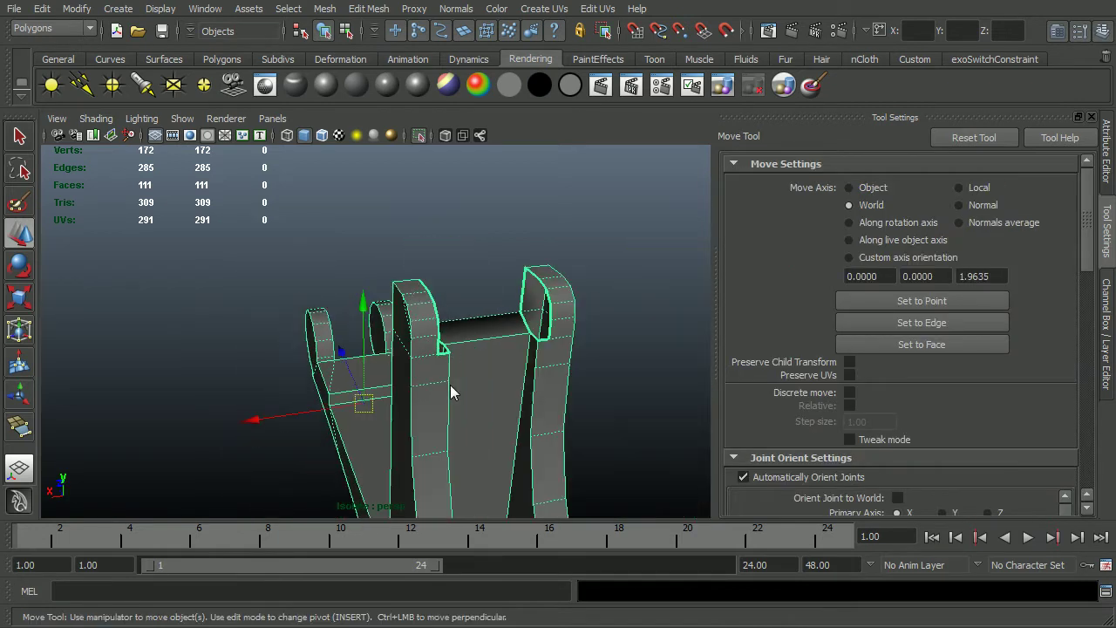
alt+middle_drag(450, 388, 364, 402)
alt+right_drag(364, 402, 498, 407)
alt+middle_drag(499, 407, 477, 378)
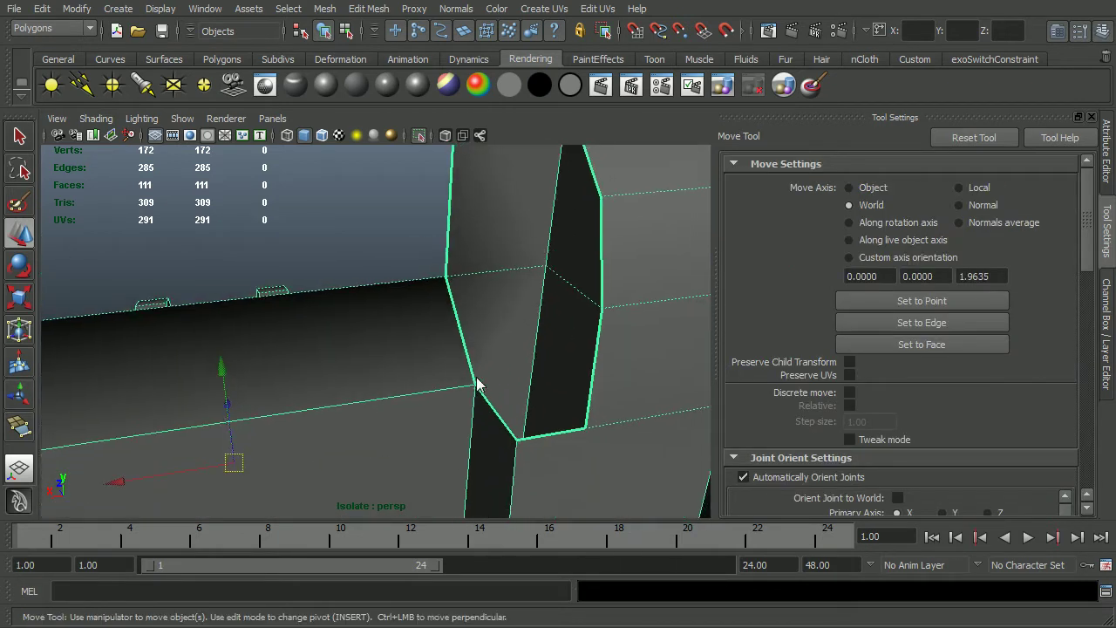
Step: Append a polygon across the front corner gap between the crossbar's end and the negative-X arm
key(y)
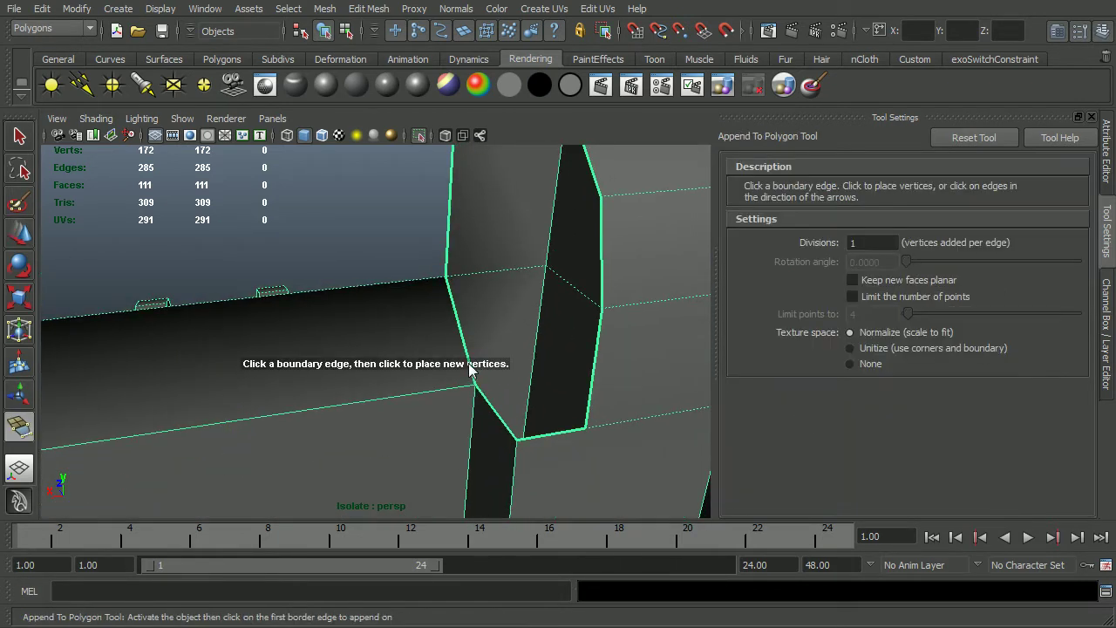
click(472, 376)
click(494, 411)
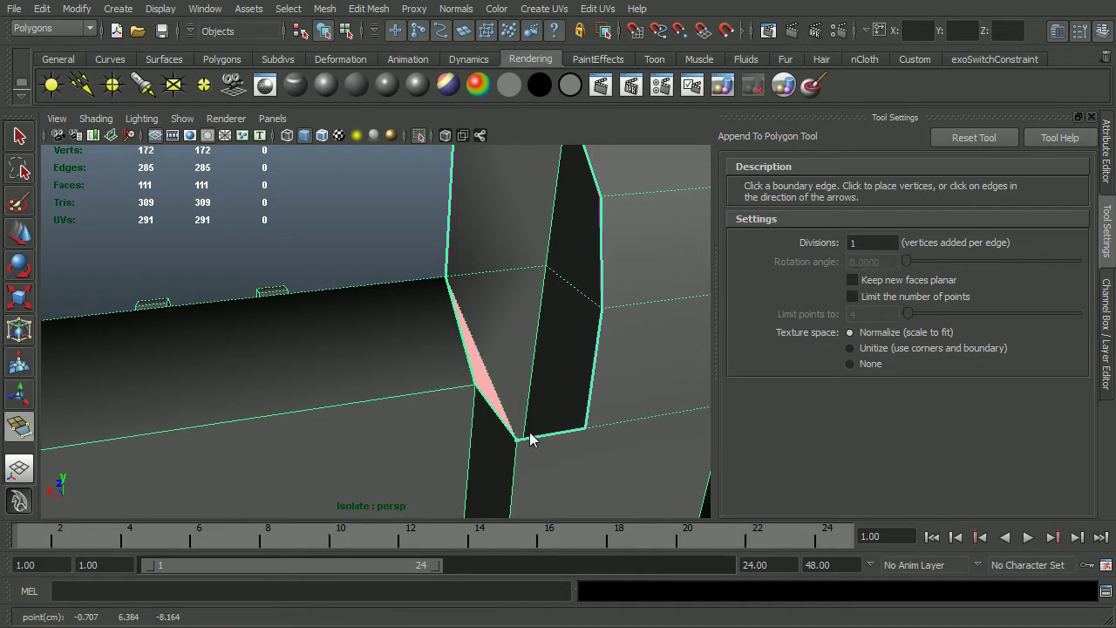
click(530, 438)
key(w)
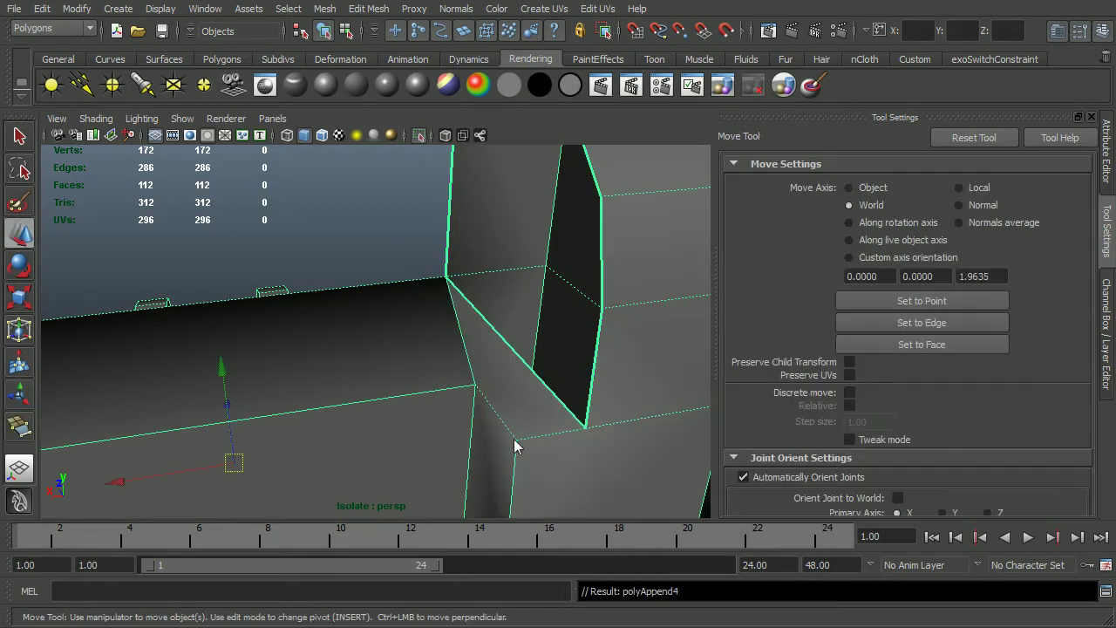
alt+drag(289, 425, 506, 408)
alt+middle_drag(291, 419, 384, 413)
alt+right_drag(384, 413, 440, 420)
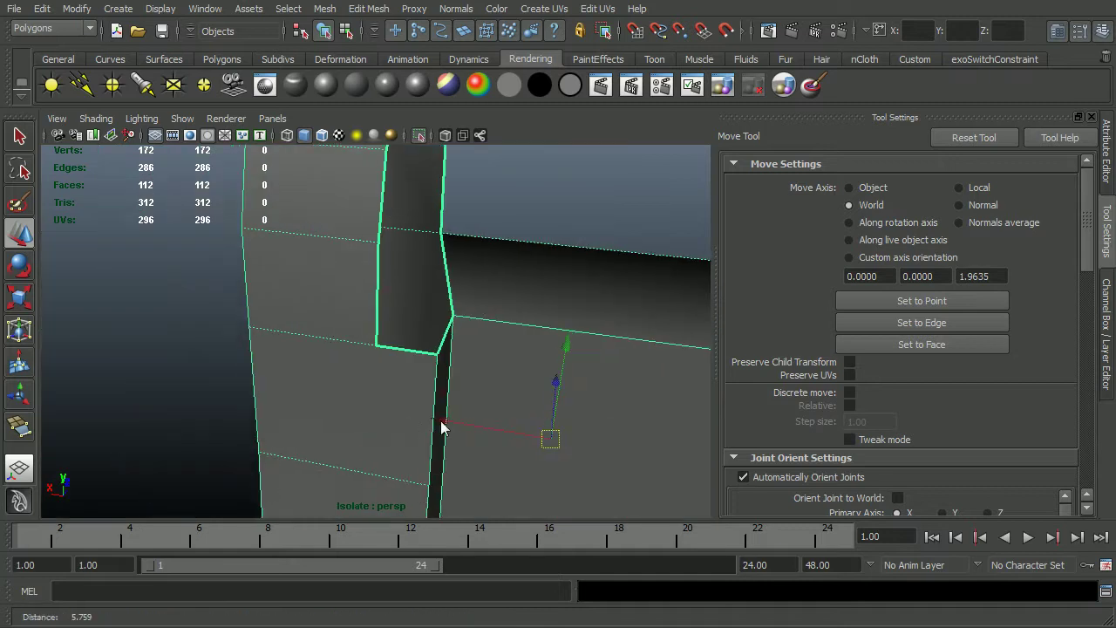
alt+drag(441, 420, 436, 427)
alt+right_drag(436, 426, 453, 417)
alt+middle_drag(453, 417, 474, 401)
alt+right_drag(474, 407, 475, 394)
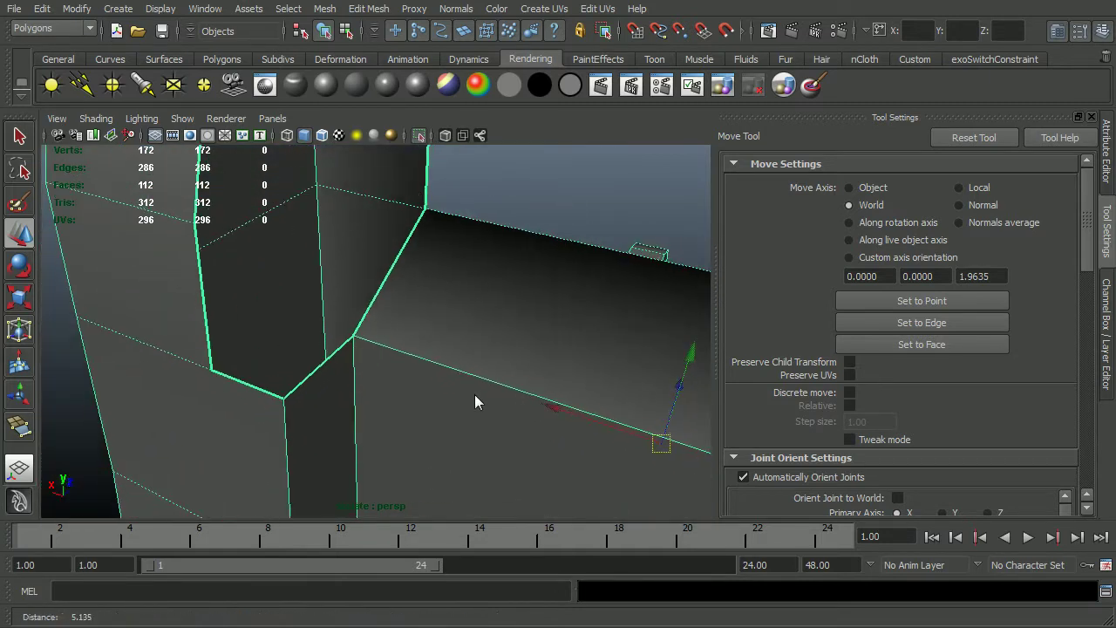
key(y)
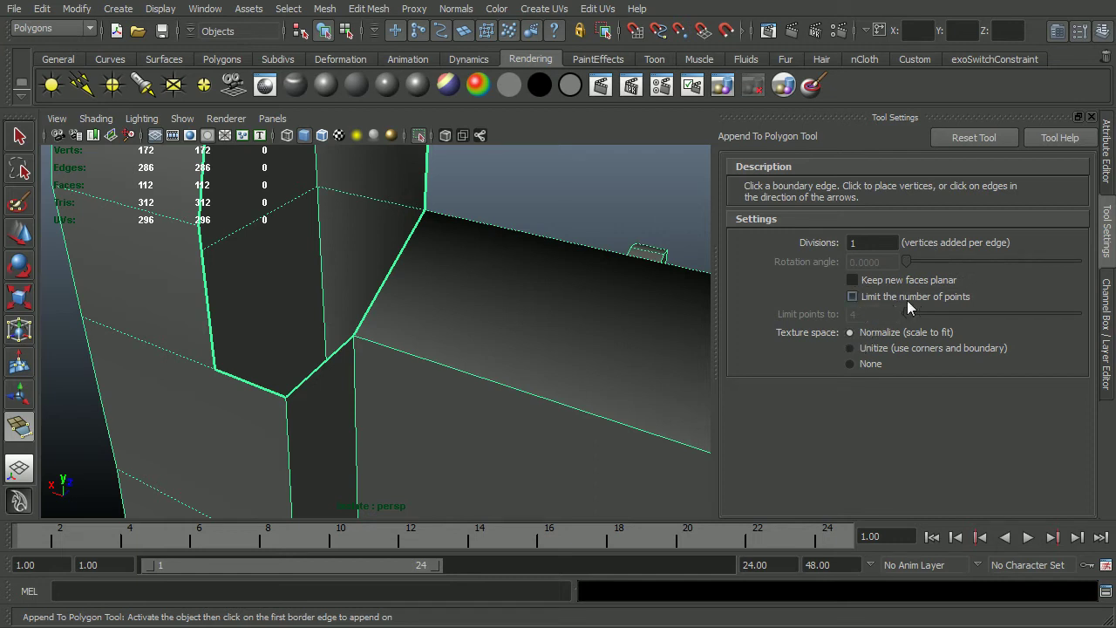
mouse_move(410, 377)
alt+mouse_down()
mouse_move(357, 384)
mouse_move(425, 374)
mouse_move(396, 385)
alt+mouse_up()
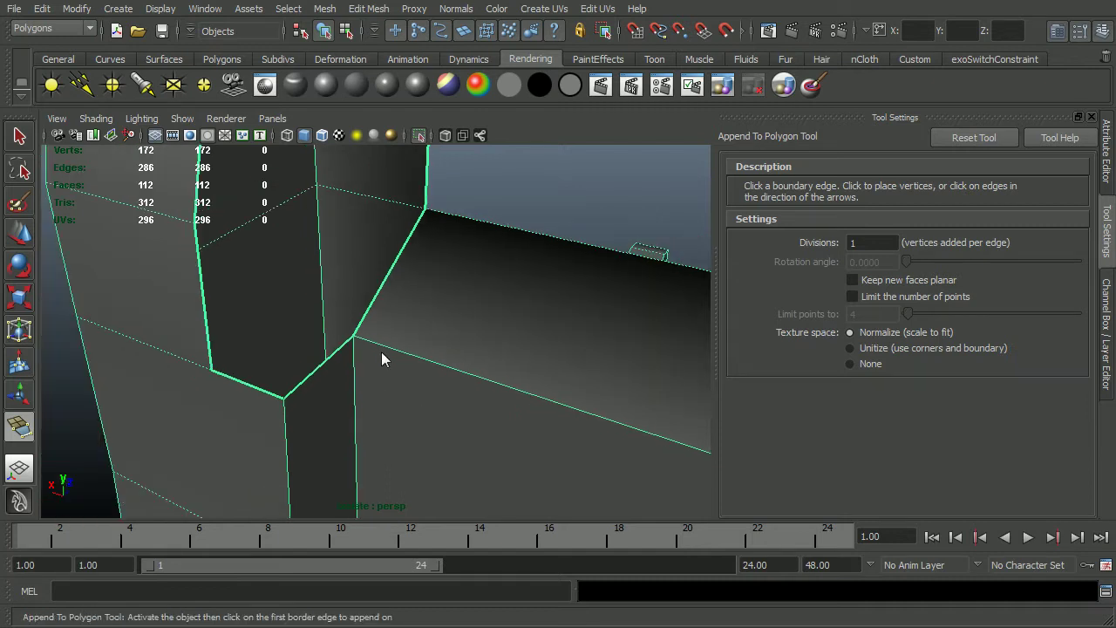
alt+drag(382, 342, 129, 366)
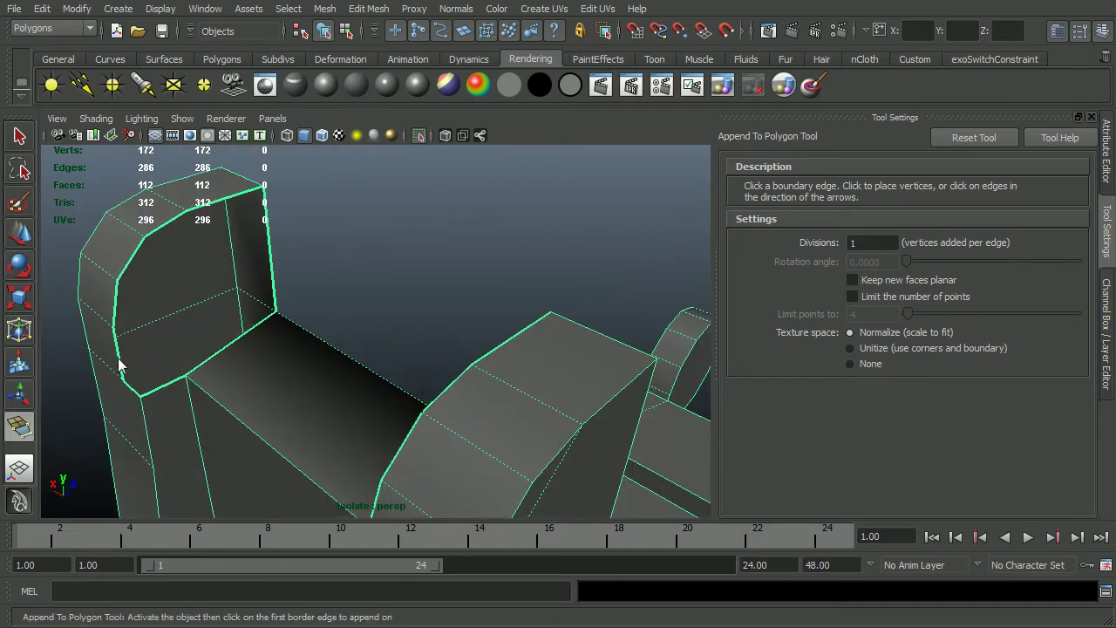
click(122, 354)
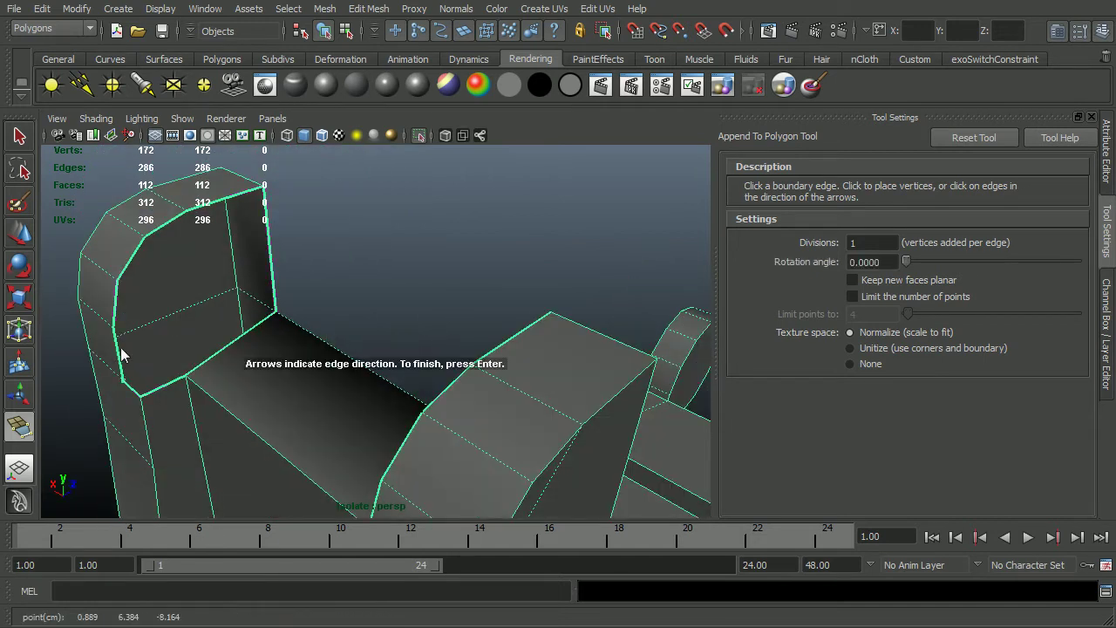
click(120, 291)
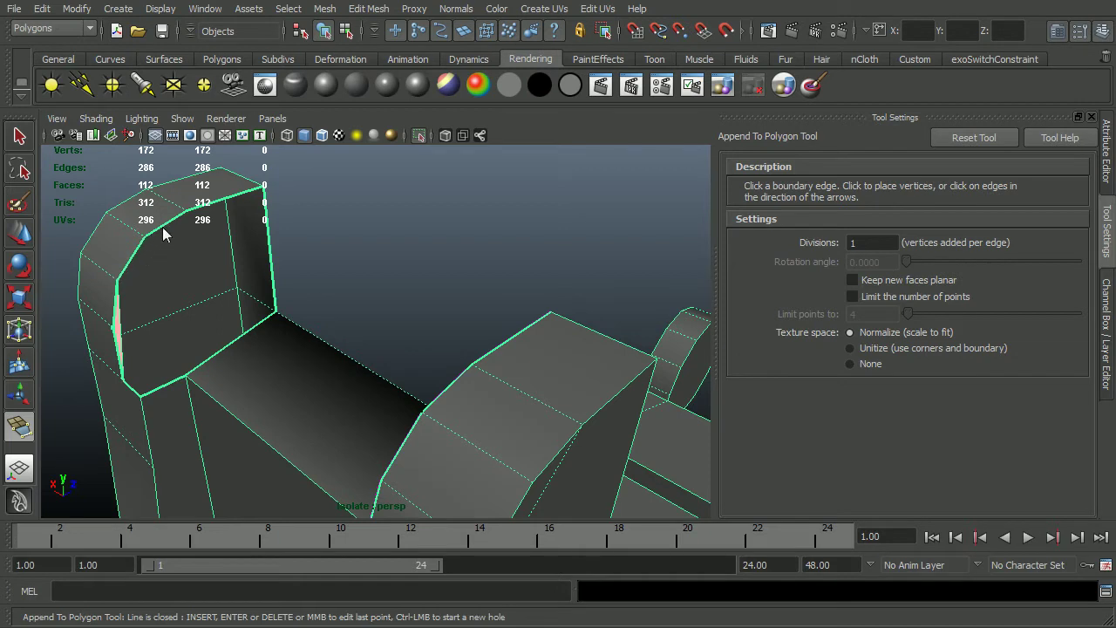
key(Return)
Step: Append a polygon along the rounded border of the positive-X arm's open inner side to cover it above the crossbar
alt+right_drag(161, 379, 198, 372)
click(255, 288)
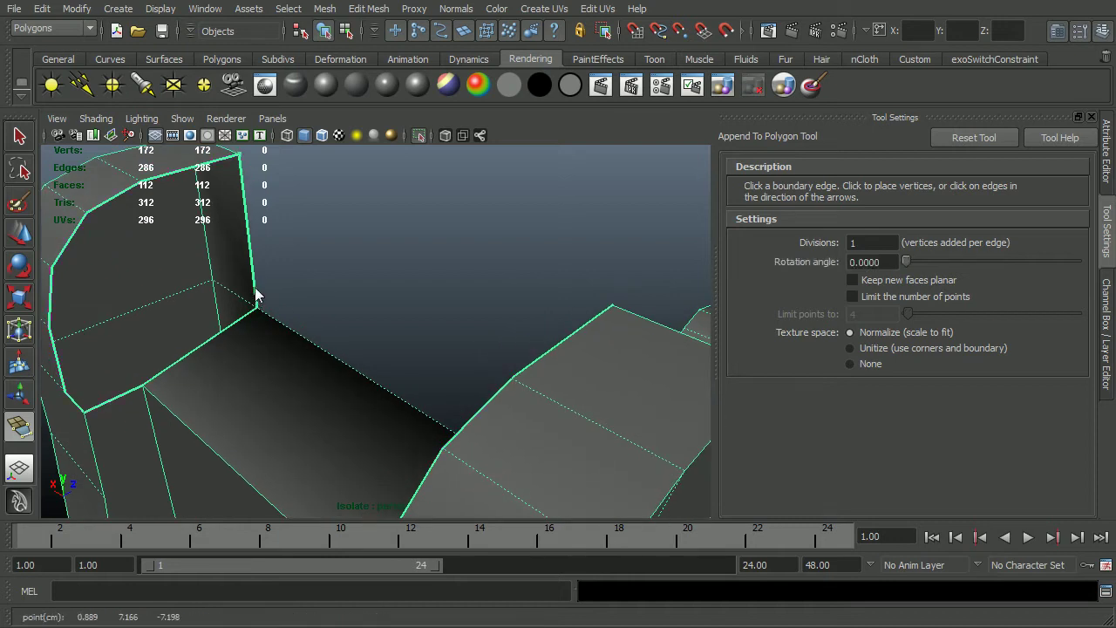
click(168, 176)
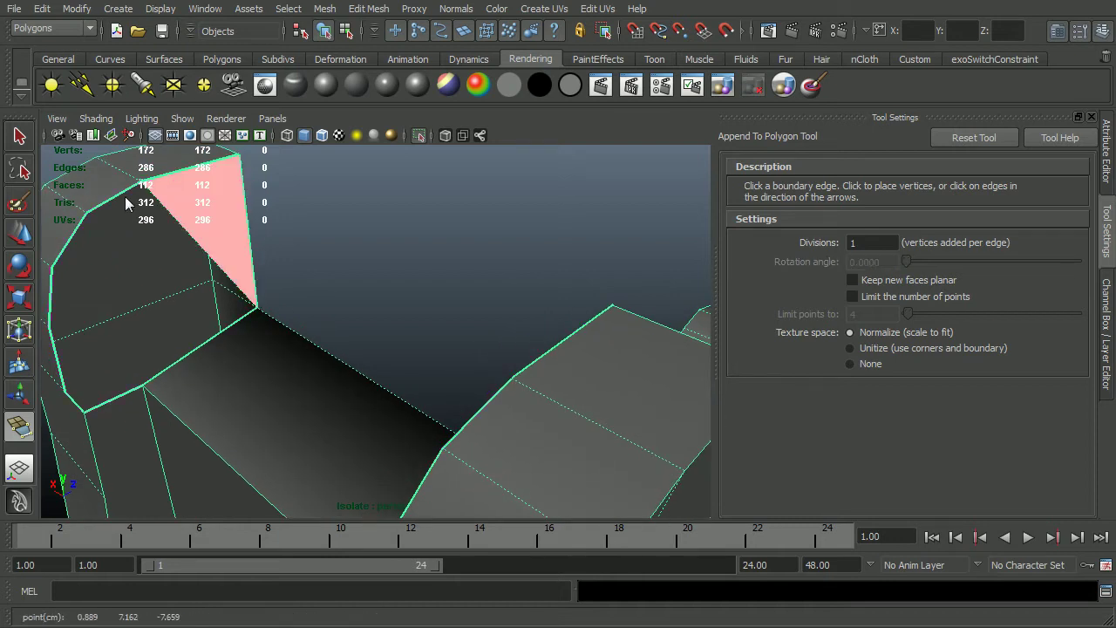
click(124, 198)
click(123, 198)
click(76, 229)
click(69, 264)
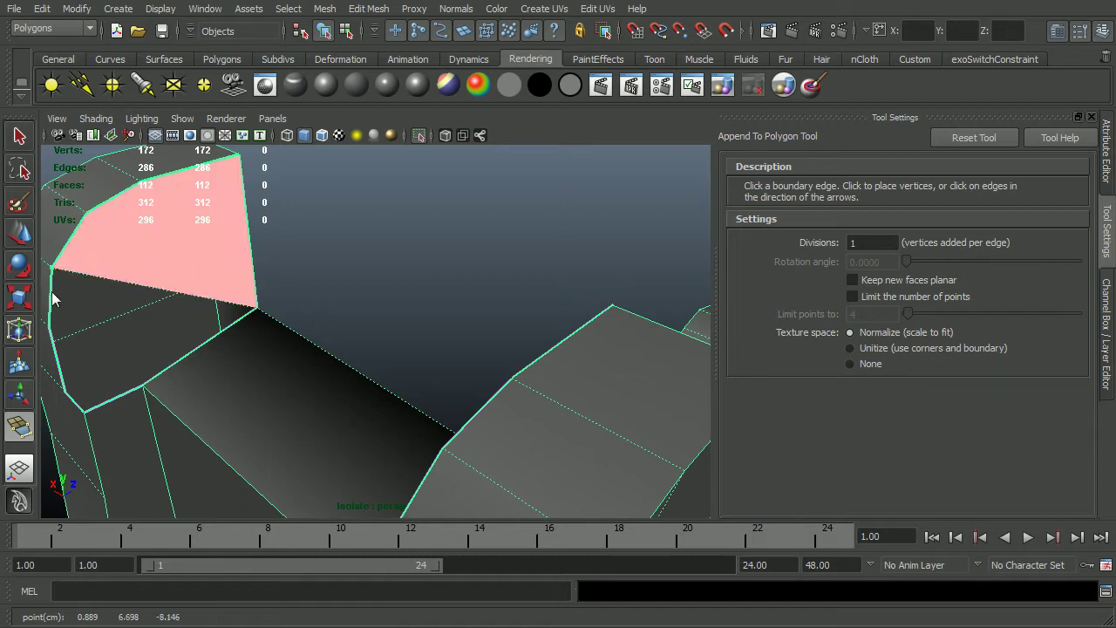
click(54, 336)
click(58, 361)
key(w)
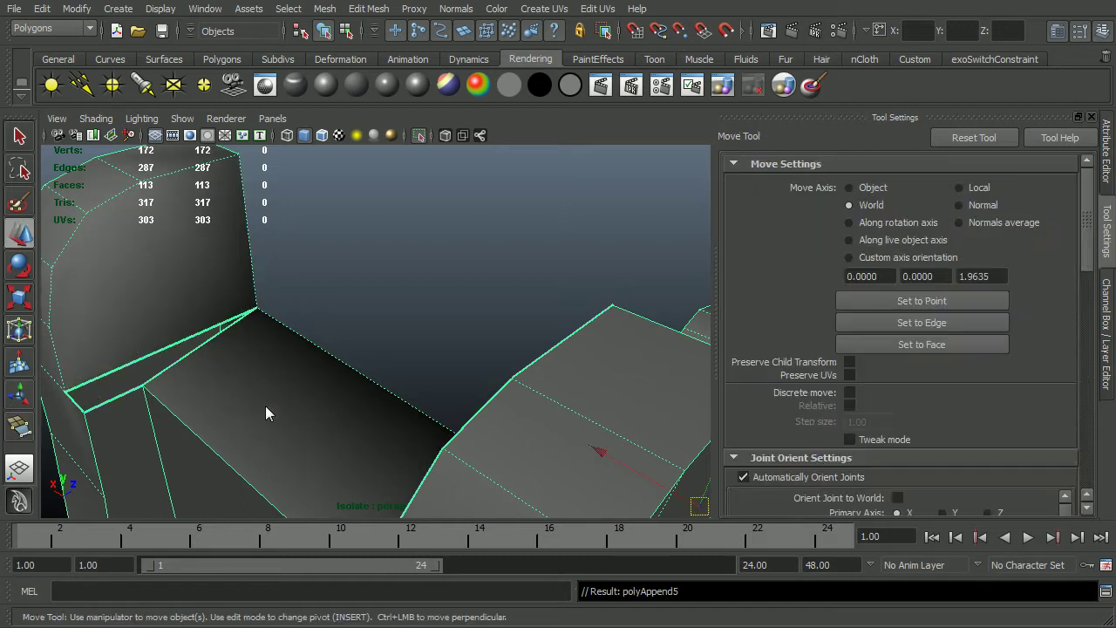
Step: Append a polygon over the narrow gap at the foot of the positive-X arm's inner side, beside the crossbar
alt+drag(265, 405, 310, 405)
alt+right_drag(310, 405, 317, 404)
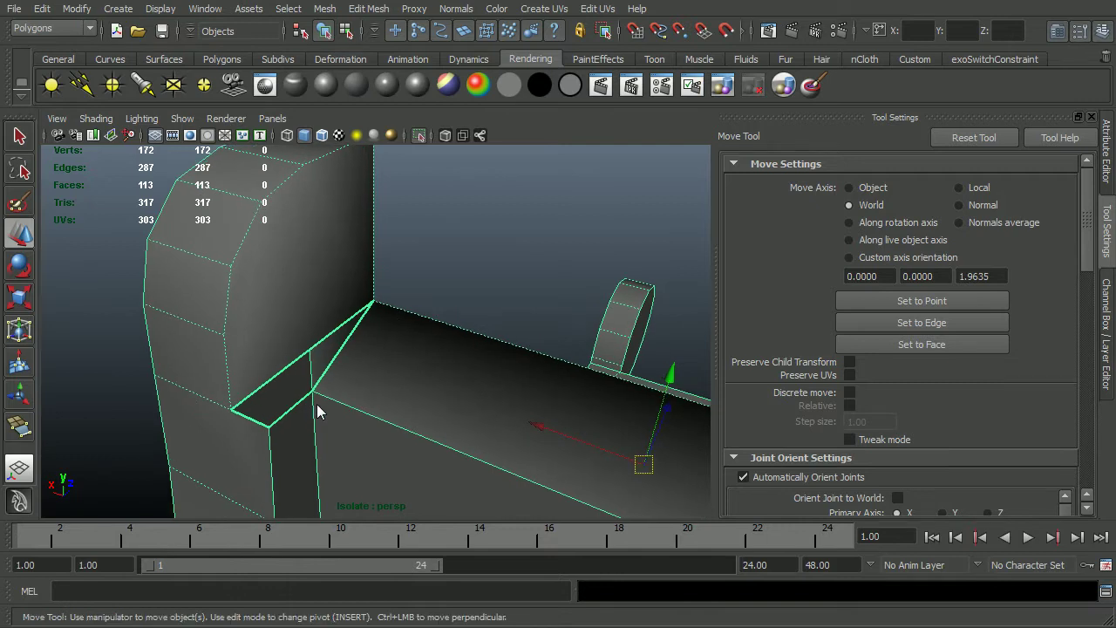
key(y)
click(306, 361)
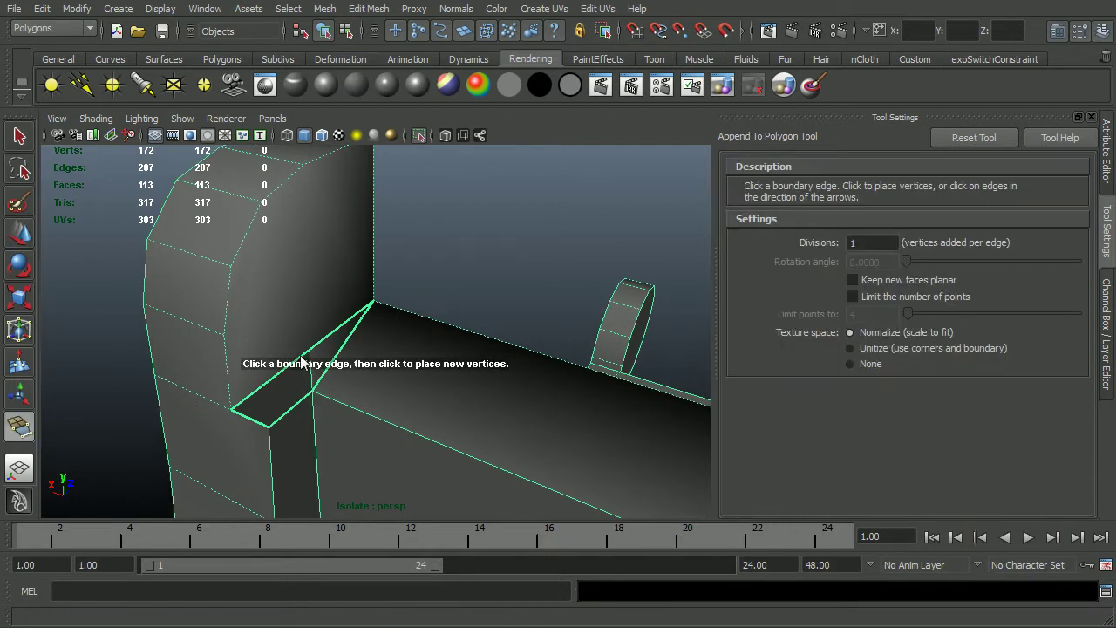
click(268, 426)
key(w)
Step: Fill the hole in the negative-X arm's inner side using its complete border edge loop
alt+drag(539, 418, 662, 422)
alt+middle_drag(540, 420, 434, 434)
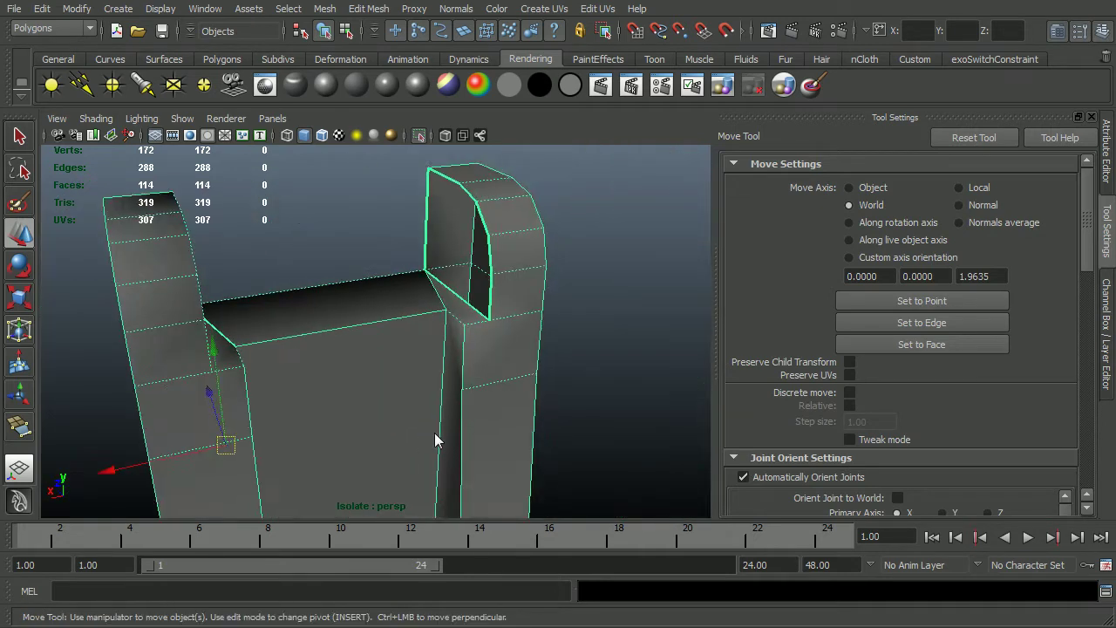
alt+right_drag(434, 435, 525, 425)
double_click(565, 288)
alt+drag(565, 288, 547, 337)
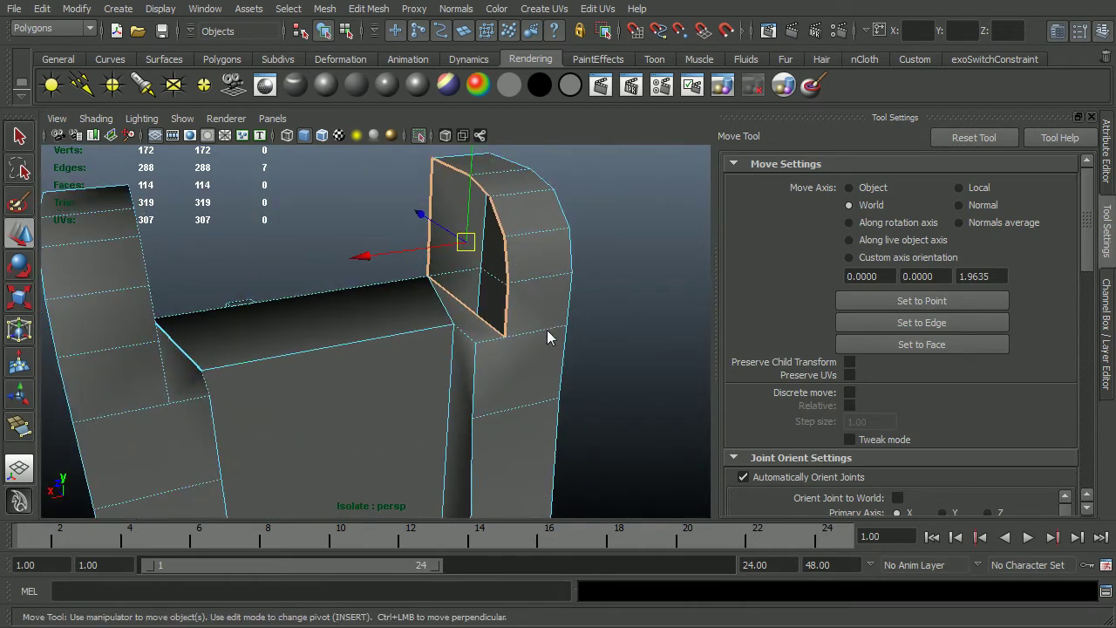
click(330, 10)
click(349, 357)
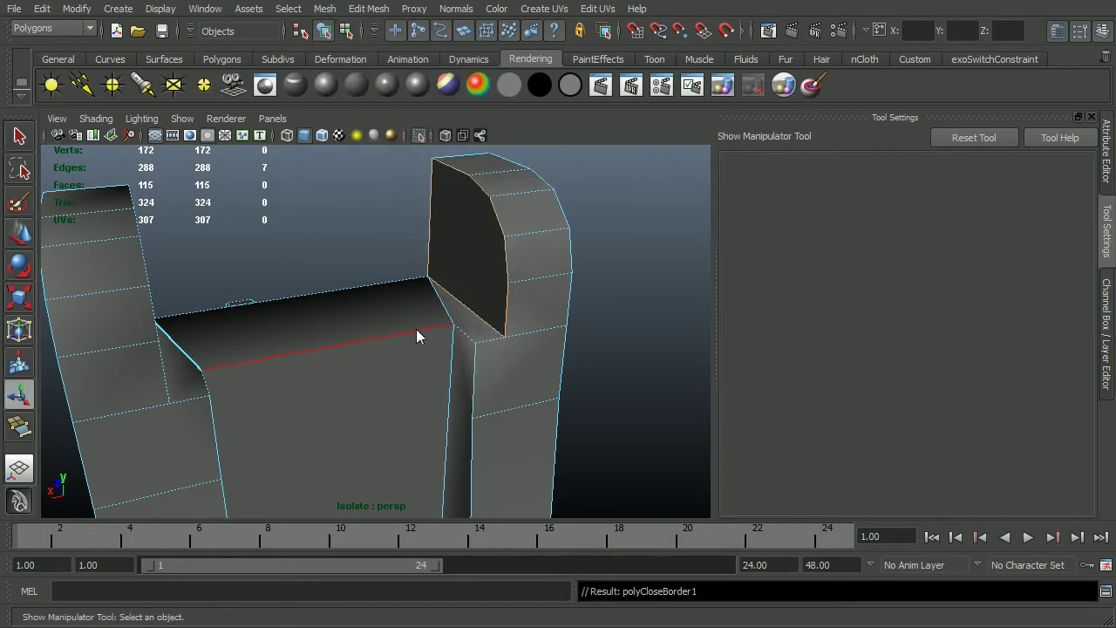
Step: Harden the edges of the whole bracket mesh so its faces shade flat
key(F8)
alt+drag(416, 329, 391, 332)
shift+right_drag(397, 333, 524, 332)
alt+drag(524, 331, 302, 419)
Step: Merge the vertices at both ends of the open edge on the crossbar's positive-X side
scroll(302, 419, up, 3)
alt+middle_drag(302, 419, 437, 387)
scroll(438, 391, up, 4)
alt+drag(437, 392, 415, 407)
right_drag(334, 400, 337, 419)
click(323, 393)
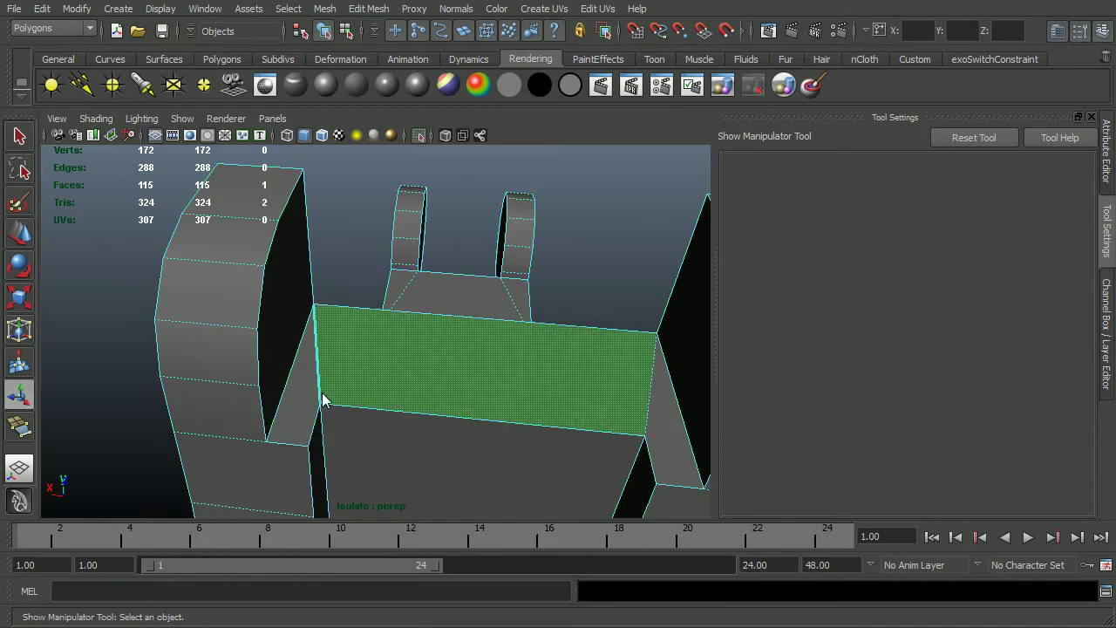
click(314, 303)
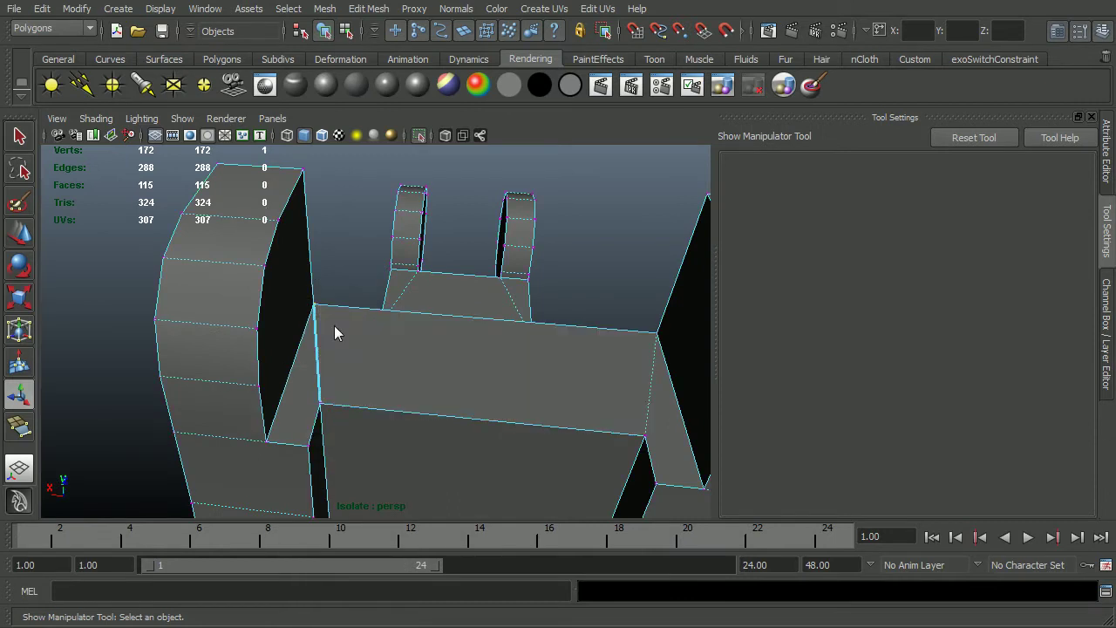
drag(313, 397, 212, 340)
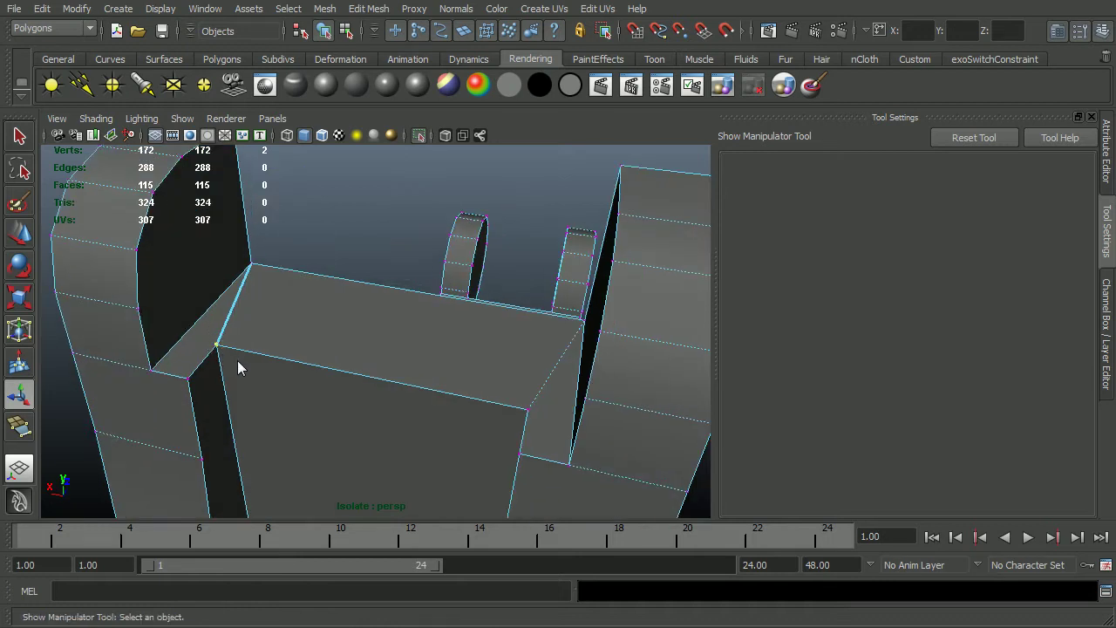
key(4)
key(5)
click(370, 10)
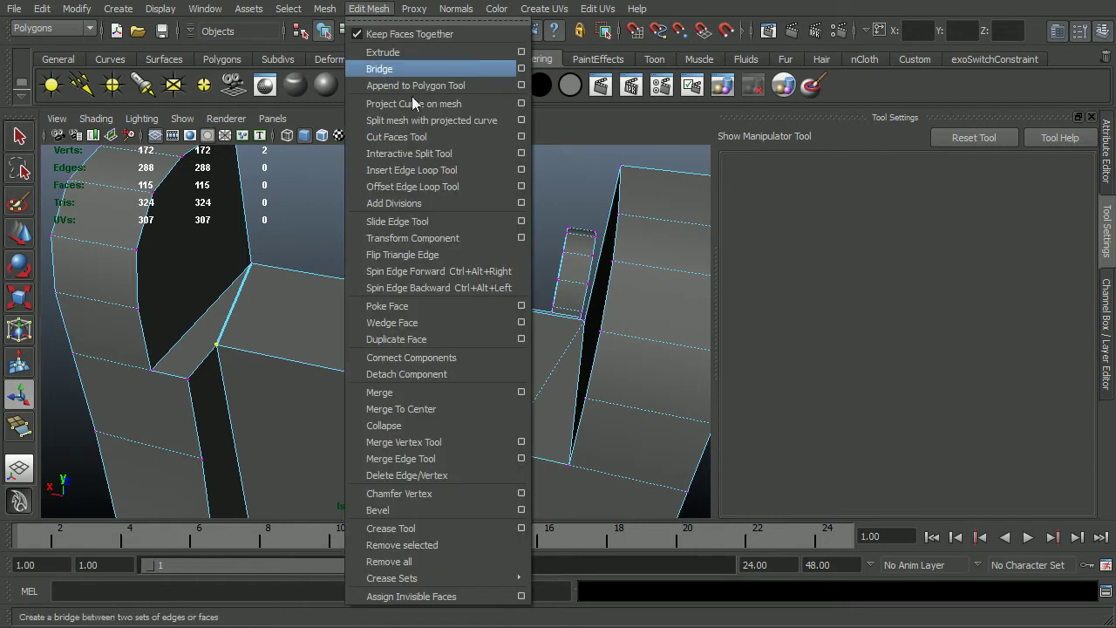
click(428, 394)
key(F8)
Step: Show the whole revolver again, and isolate the frame mesh for a close view of its arched recess
alt+drag(379, 229, 507, 406)
click(567, 402)
key(ctrl+1)
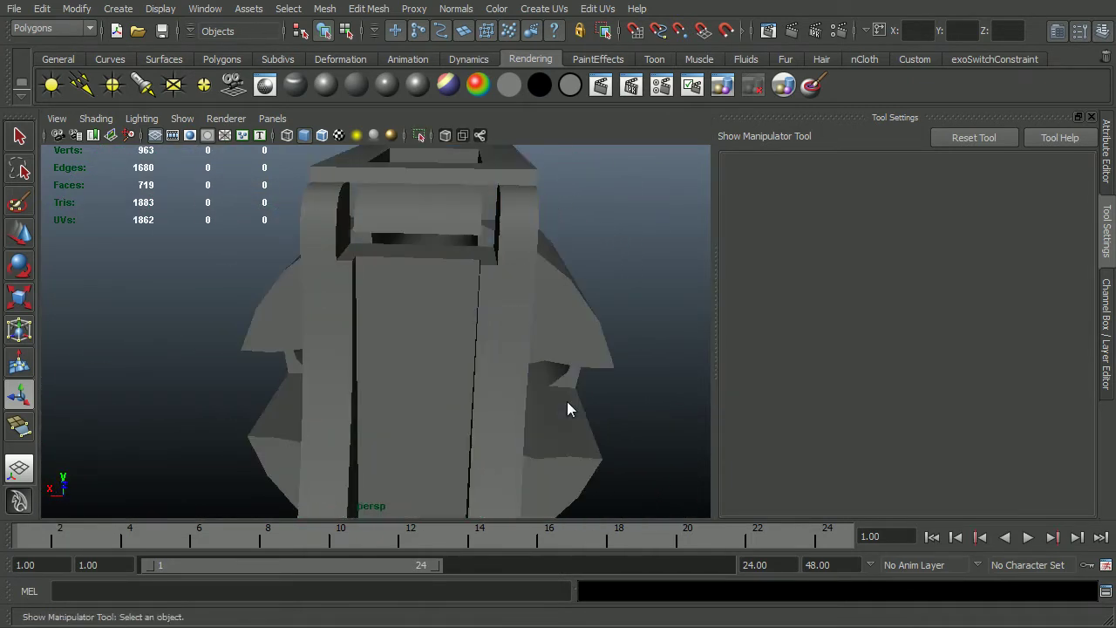
alt+right_drag(276, 395, 362, 410)
alt+middle_drag(362, 412, 331, 511)
click(409, 244)
key(ctrl+1)
alt+drag(409, 247, 443, 371)
alt+right_drag(443, 371, 480, 385)
alt+middle_drag(480, 386, 476, 390)
alt+drag(477, 397, 535, 395)
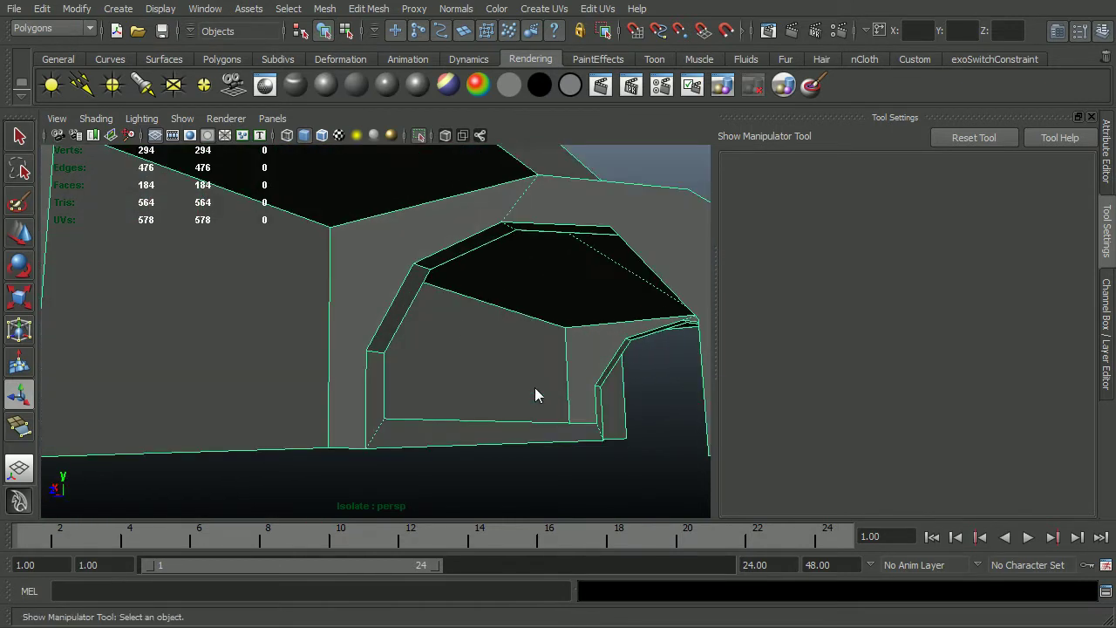
Step: Turn off two-sided lighting and delete the recess's large inner wall face with the thin face along its lower edge
click(136, 120)
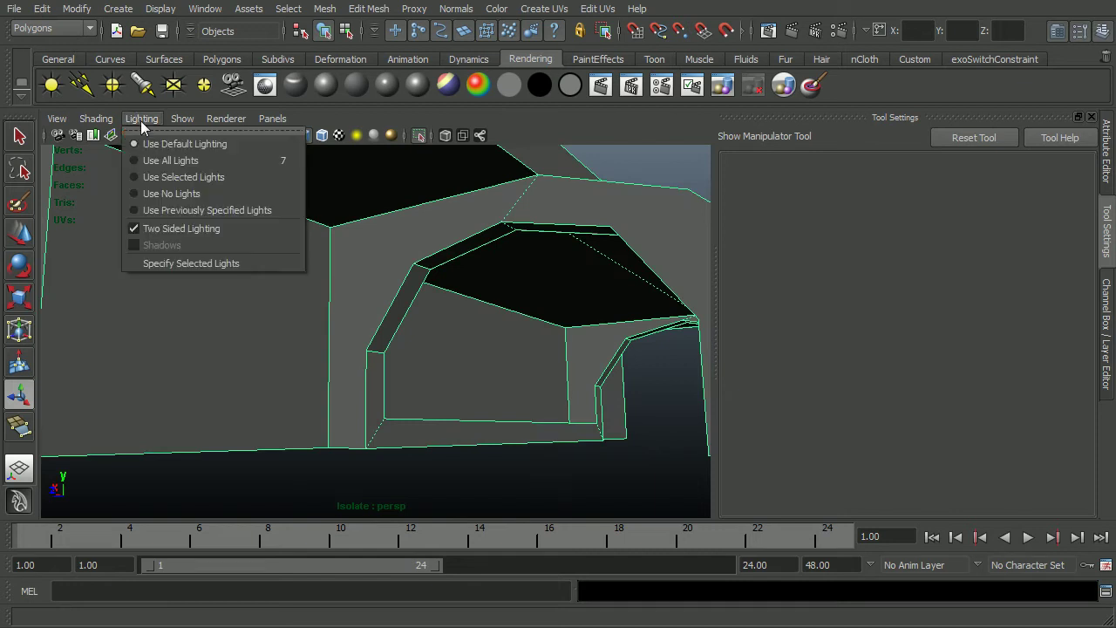
click(155, 227)
right_drag(480, 349, 473, 392)
alt+drag(516, 398, 539, 386)
click(539, 386)
alt+drag(565, 427, 602, 381)
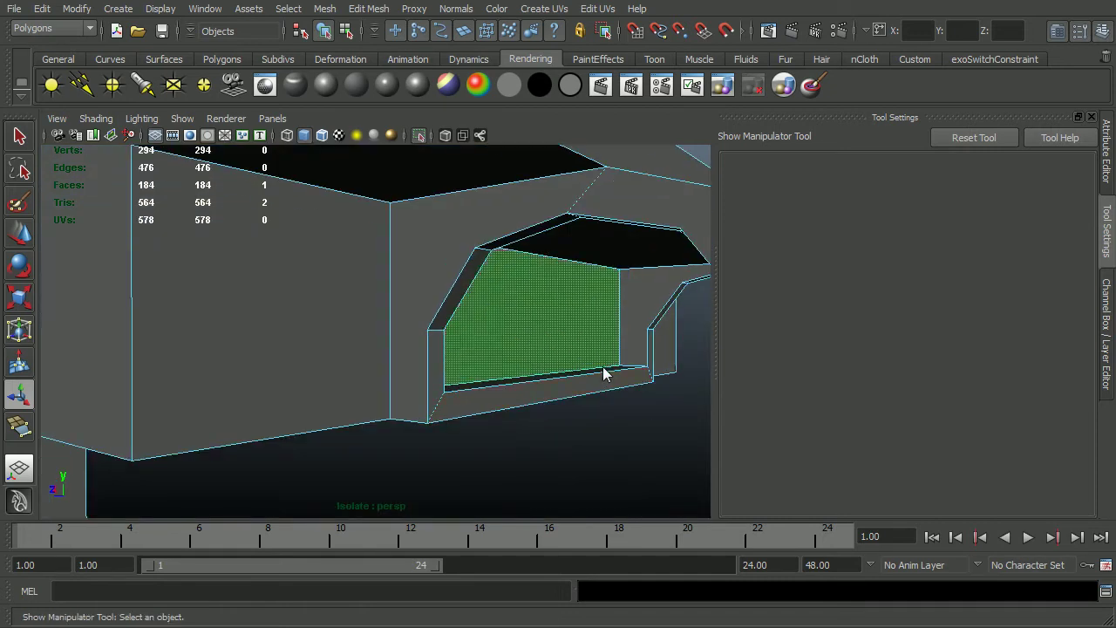
shift+click(606, 377)
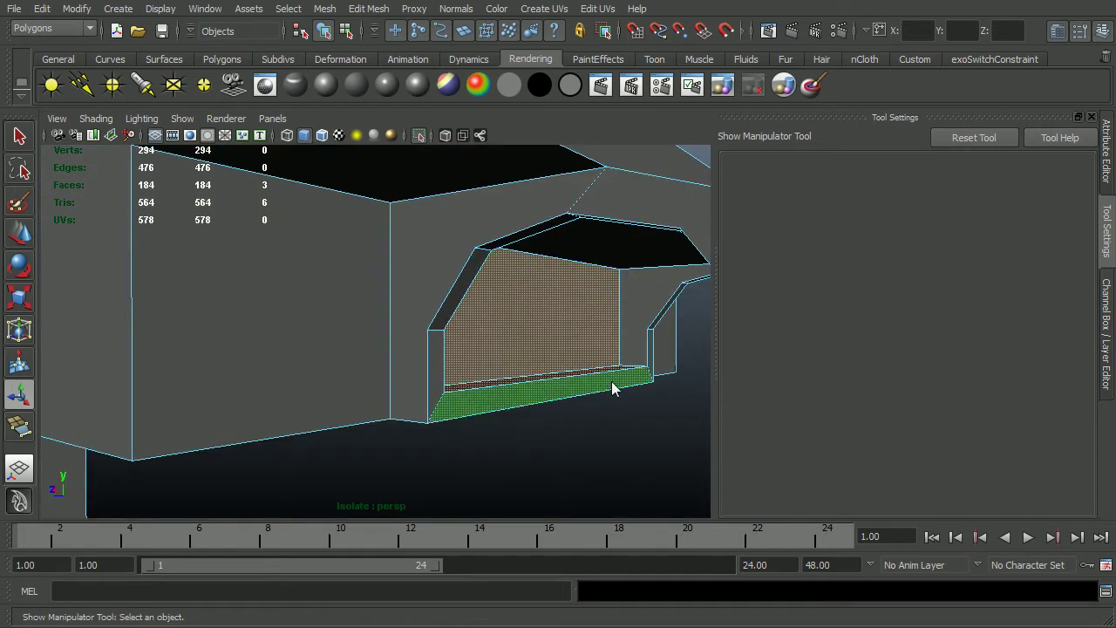
ctrl+click(612, 382)
key(Delete)
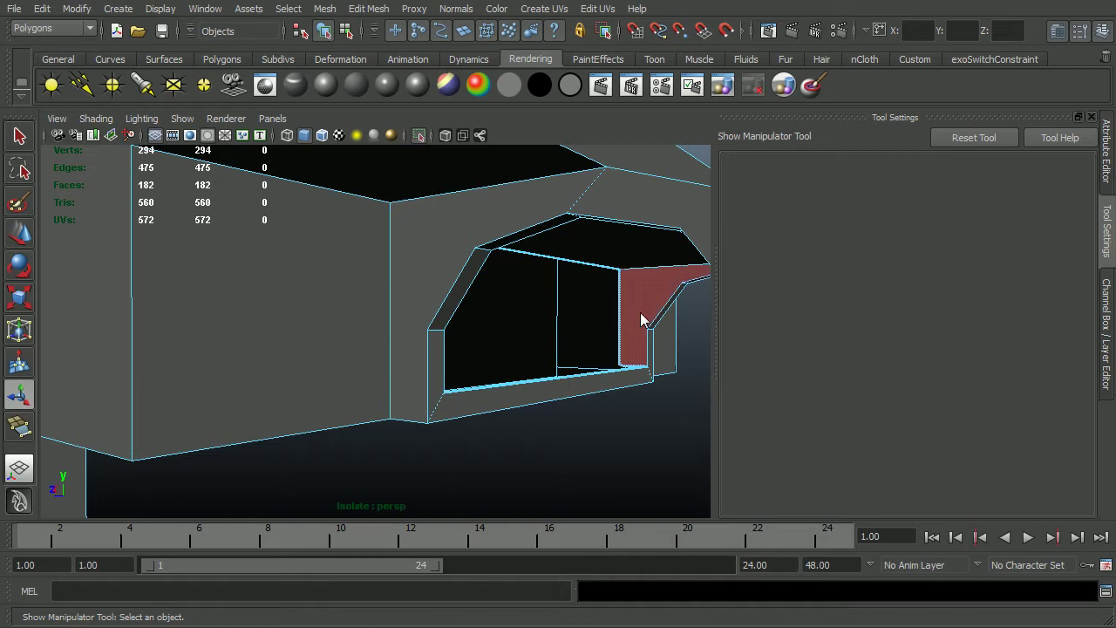
Step: Delete three more inner wall faces of the recess, including the end wall and the face on the opposite side
click(642, 270)
shift+click(658, 295)
alt+drag(600, 333, 625, 270)
alt+middle_drag(625, 269, 546, 383)
alt+drag(546, 384, 456, 379)
alt+middle_drag(456, 379, 455, 380)
alt+drag(455, 386, 462, 392)
right_drag(164, 326, 163, 340)
shift+click(165, 337)
key(Delete)
Step: Delete the seven thin rim faces along the bottom and both sides of the recess opening
alt+drag(265, 367, 358, 351)
alt+middle_drag(358, 351, 299, 374)
alt+right_drag(299, 374, 373, 372)
alt+drag(373, 380, 514, 392)
click(515, 388)
shift+click(649, 327)
shift+click(646, 274)
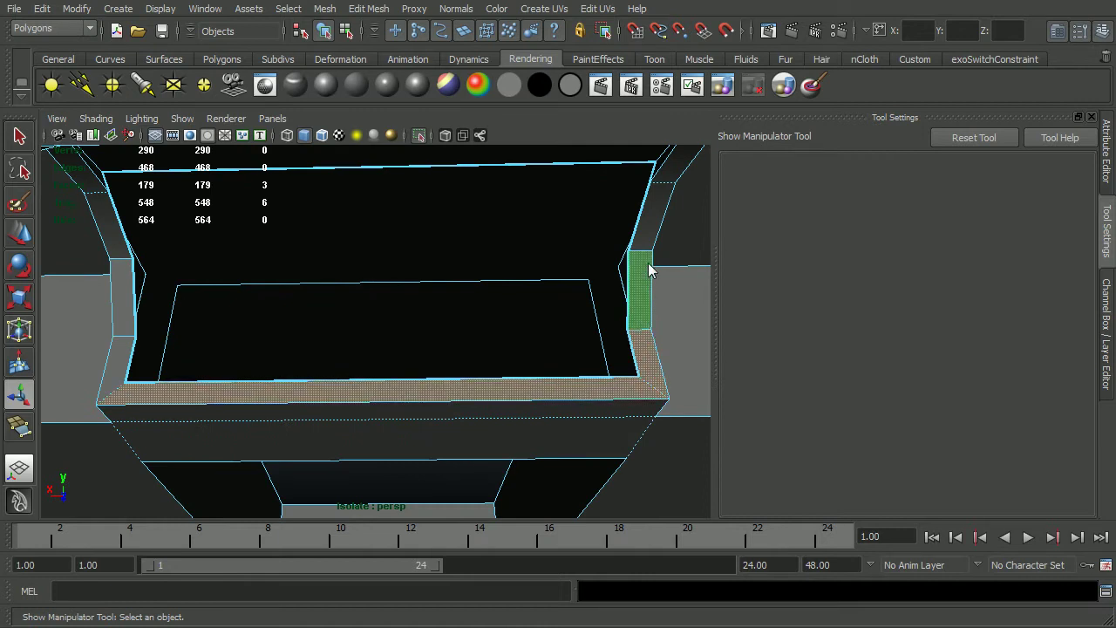
shift+click(659, 228)
shift+click(116, 258)
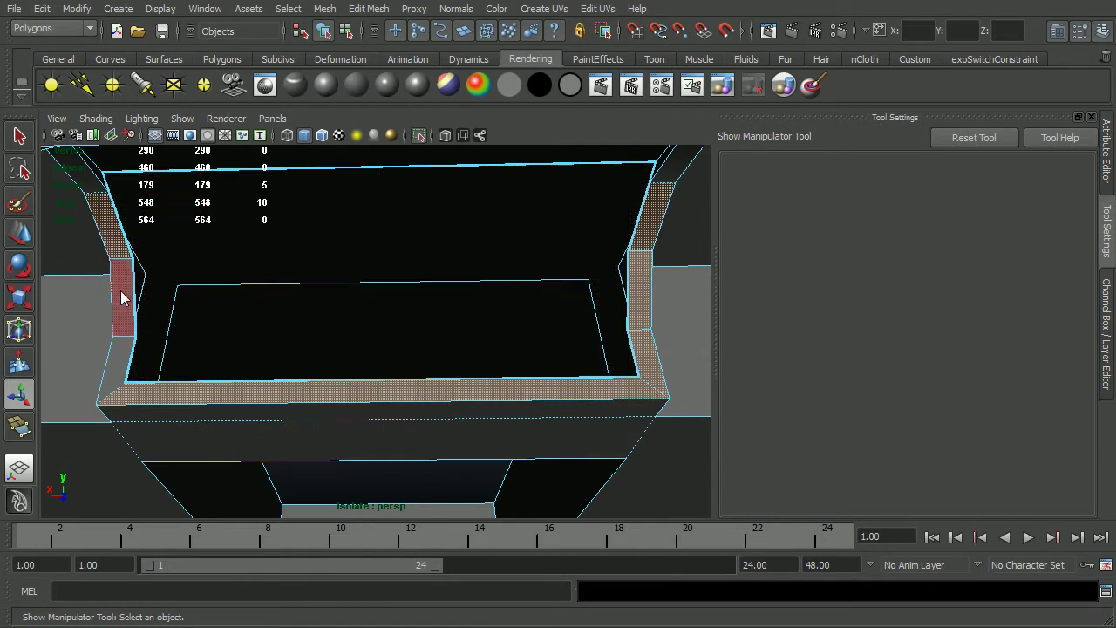
shift+click(122, 299)
shift+click(129, 369)
key(Delete)
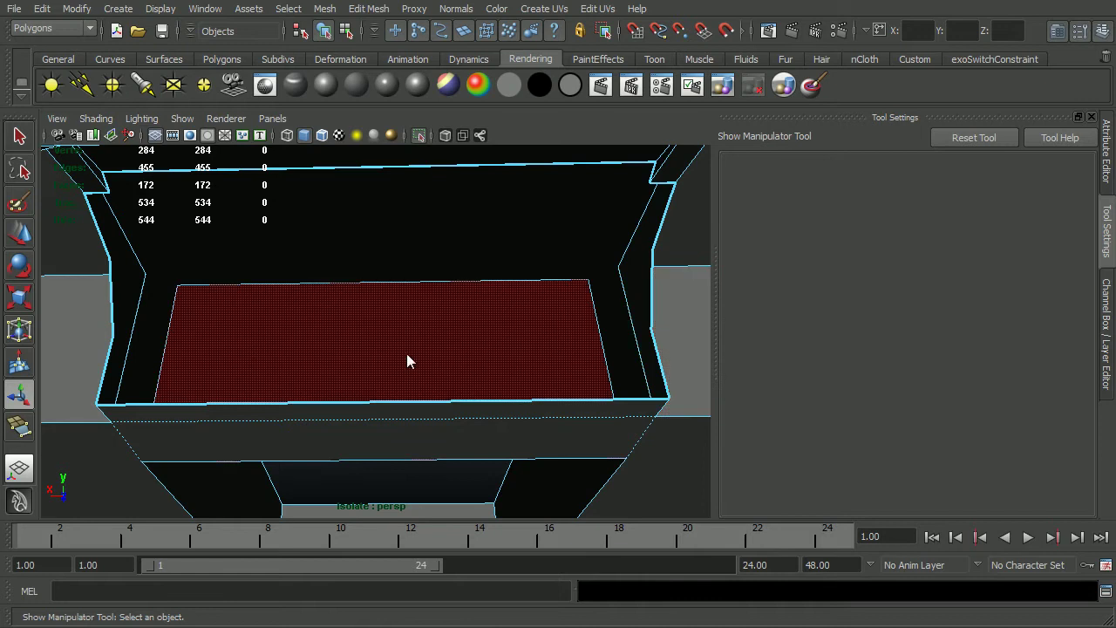
Step: Bridge the three border edges on one side of the recess to the matching three edges on the opposite side
alt+right_drag(324, 352, 192, 384)
alt+drag(192, 384, 349, 376)
alt+right_drag(348, 377, 515, 361)
alt+right_drag(386, 378, 428, 355)
alt+drag(469, 320, 479, 364)
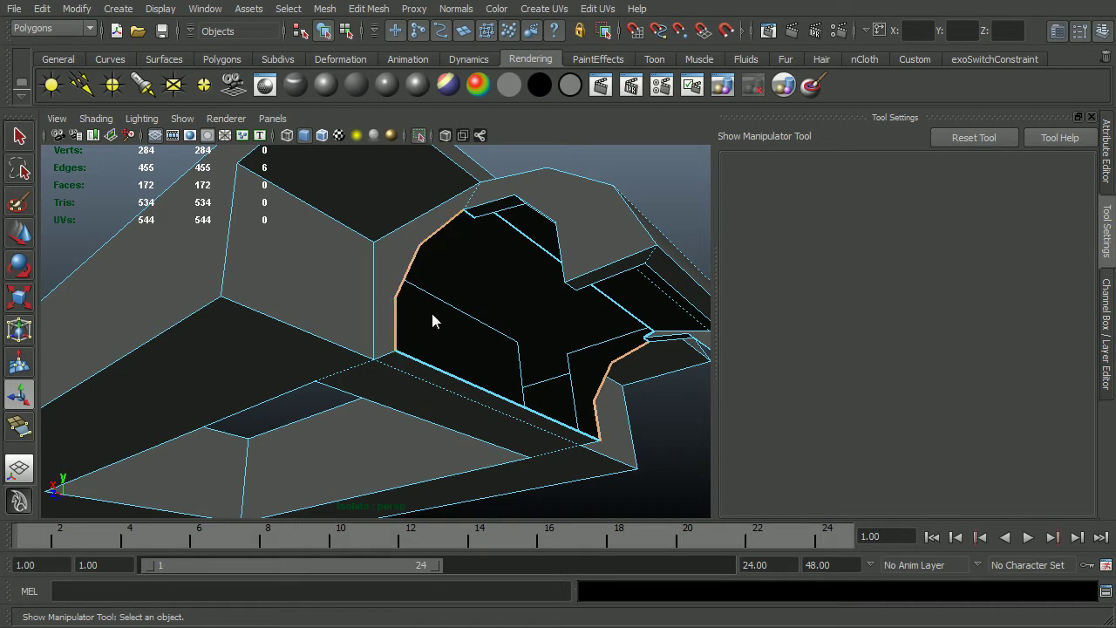
click(364, 9)
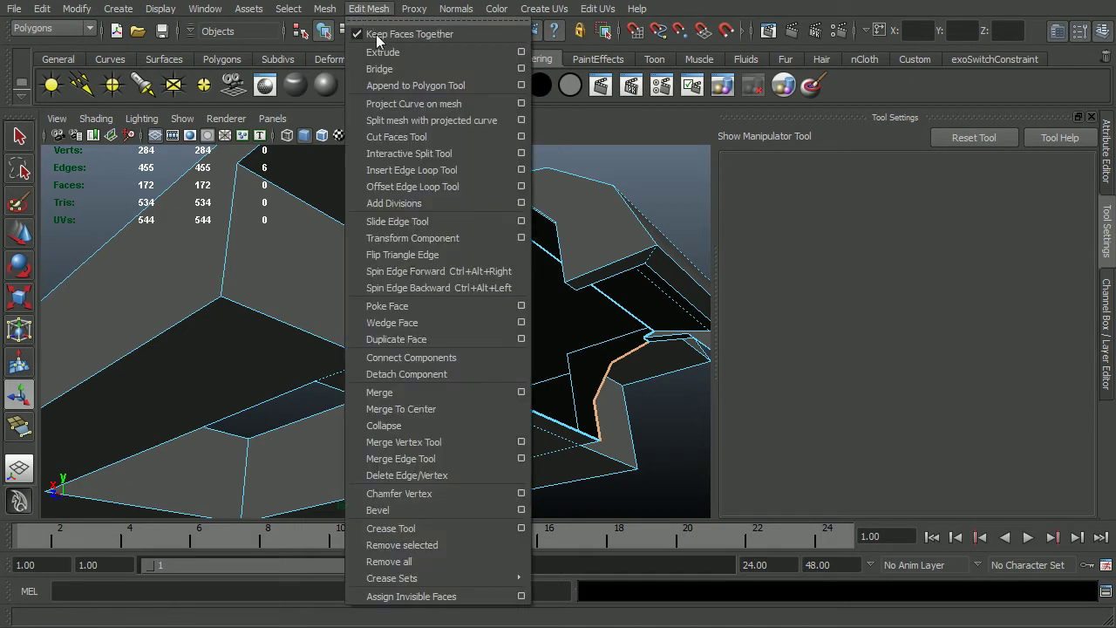
click(385, 68)
alt+right_drag(451, 325, 481, 324)
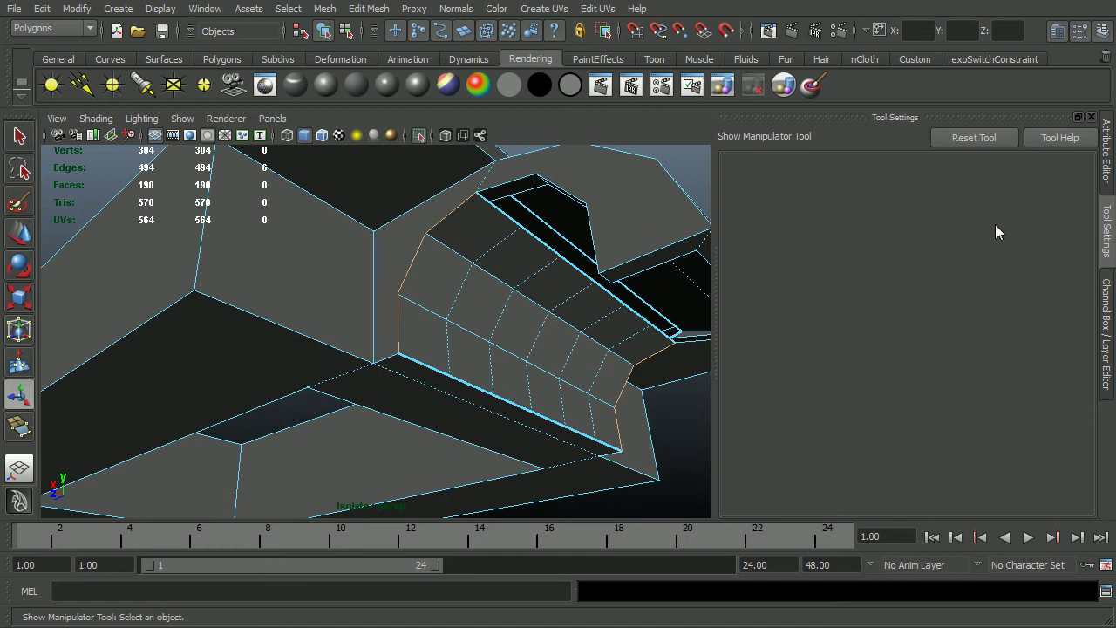
Step: Set the bridge's divisions to 0 and delete the thin face along the lower edge of the bridged strip
click(1106, 297)
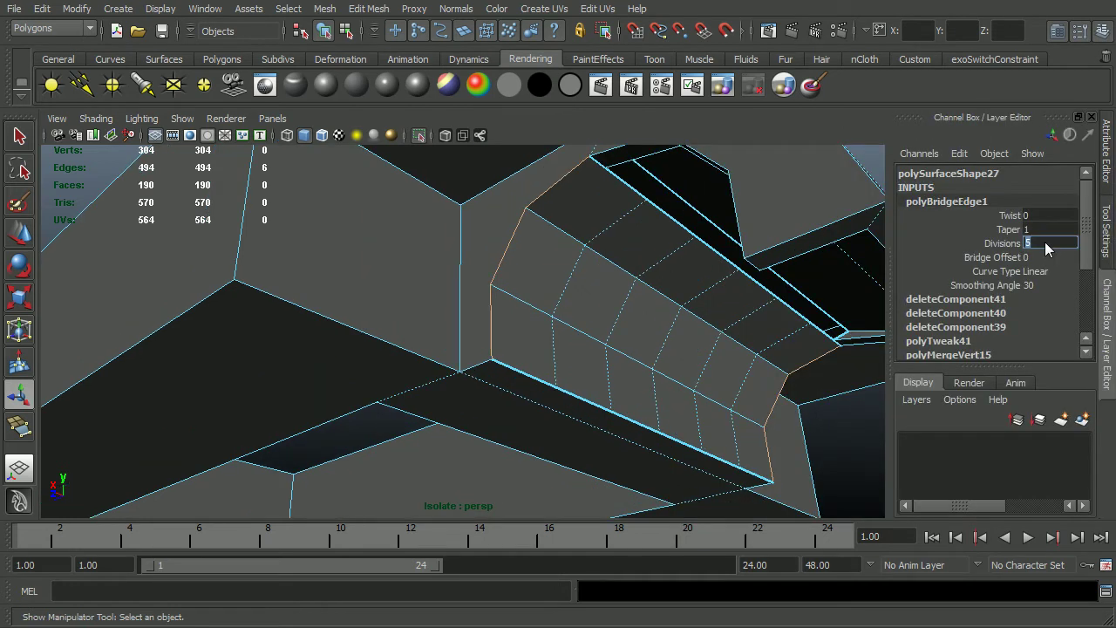
alt+right_drag(805, 341, 697, 349)
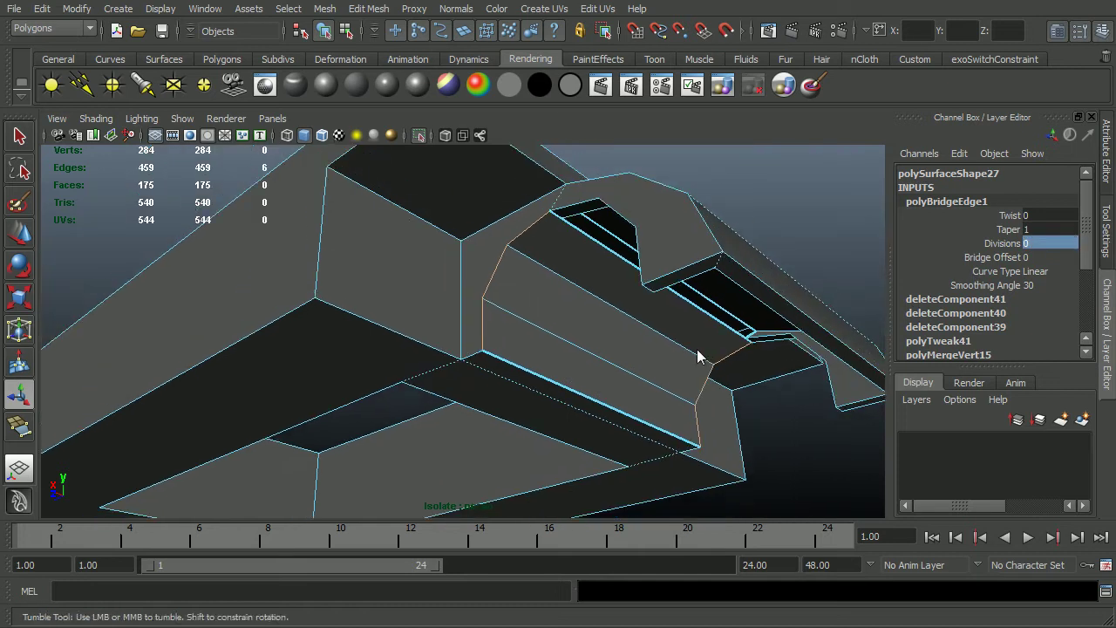
alt+drag(697, 348, 661, 349)
alt+right_drag(661, 349, 679, 356)
alt+drag(639, 375, 561, 378)
mouse_move(561, 384)
alt+right_down()
mouse_move(567, 373)
mouse_move(517, 373)
mouse_move(550, 383)
alt+right_up()
click(550, 387)
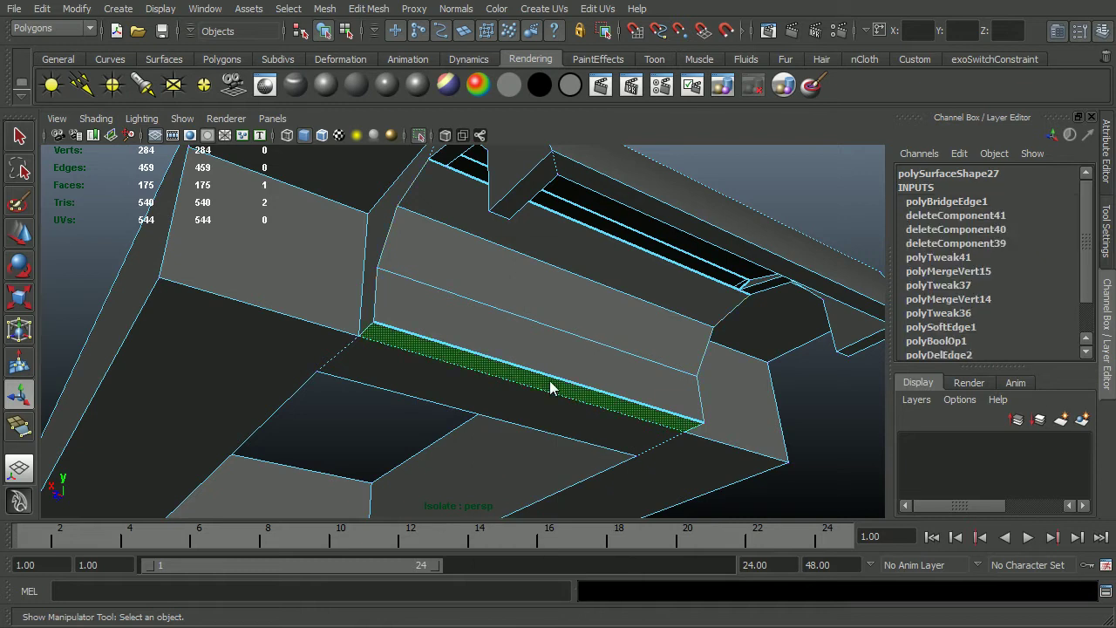
key(Delete)
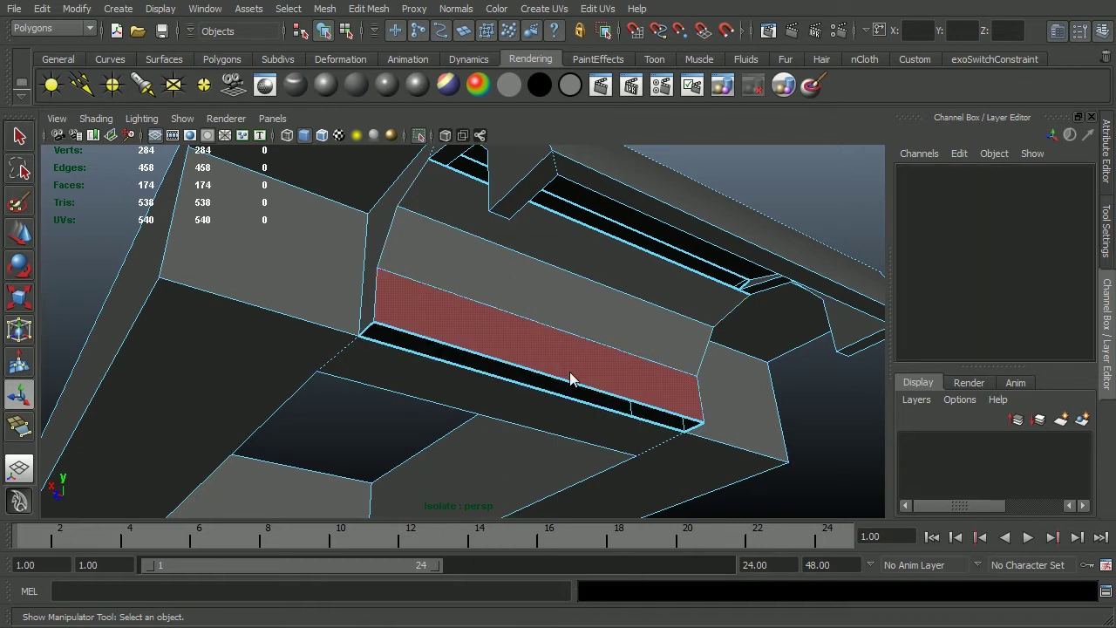
Step: Close the narrow gap below the bridged strip by appending a polygon between its two long border edges
key(F8)
mouse_move(569, 371)
shift+right_down()
mouse_move(622, 374)
mouse_move(582, 379)
shift+right_up()
click(582, 395)
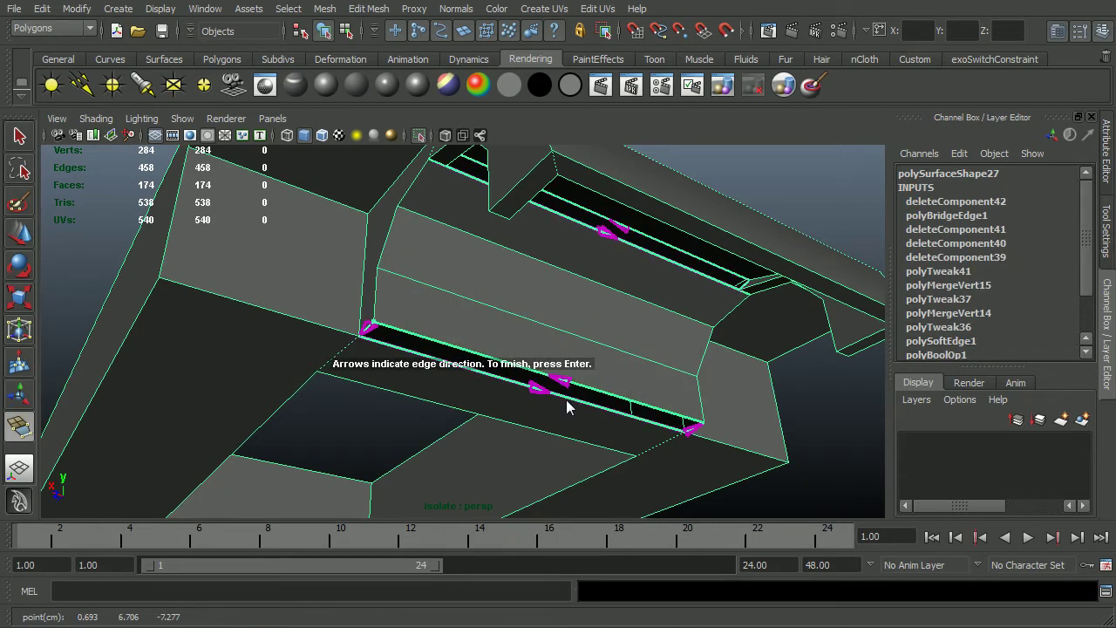
click(565, 399)
key(Return)
Step: Snap the upper corner vertices of the narrow gap above the bridged faces onto the matching lower corner vertices
alt+drag(569, 410, 567, 363)
alt+right_drag(567, 363, 541, 363)
alt+middle_drag(541, 369, 604, 385)
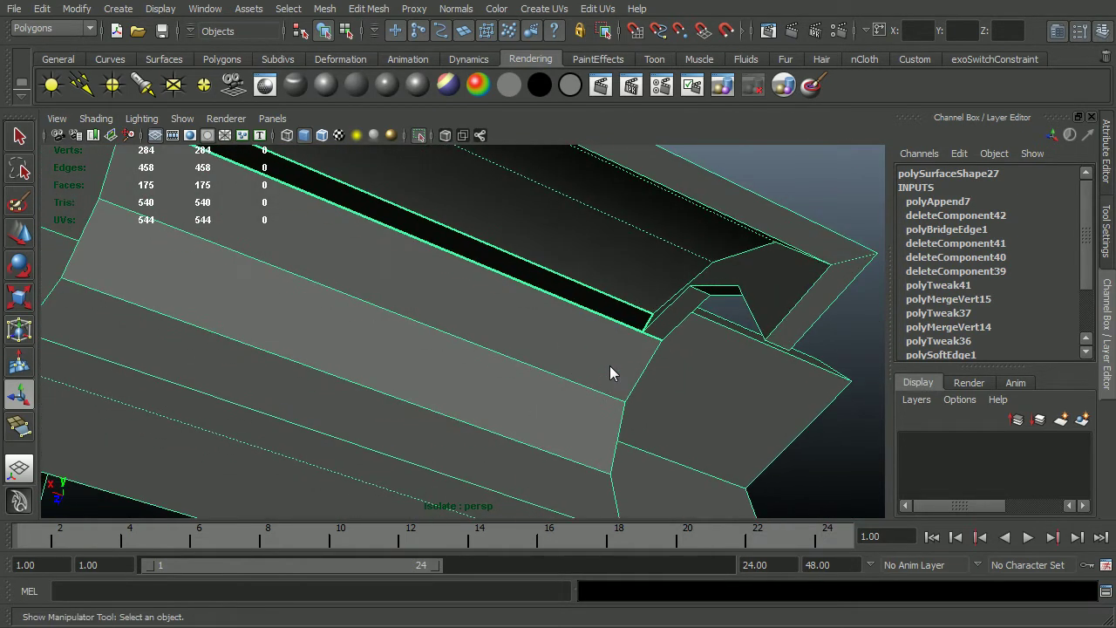
alt+drag(602, 394, 671, 398)
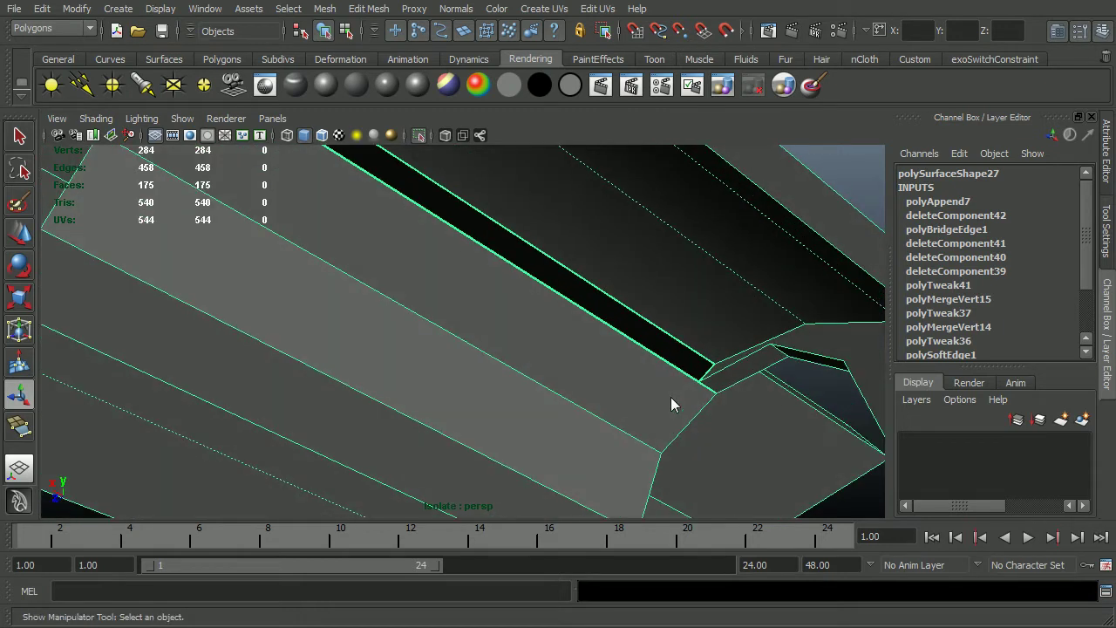
click(716, 371)
key(w)
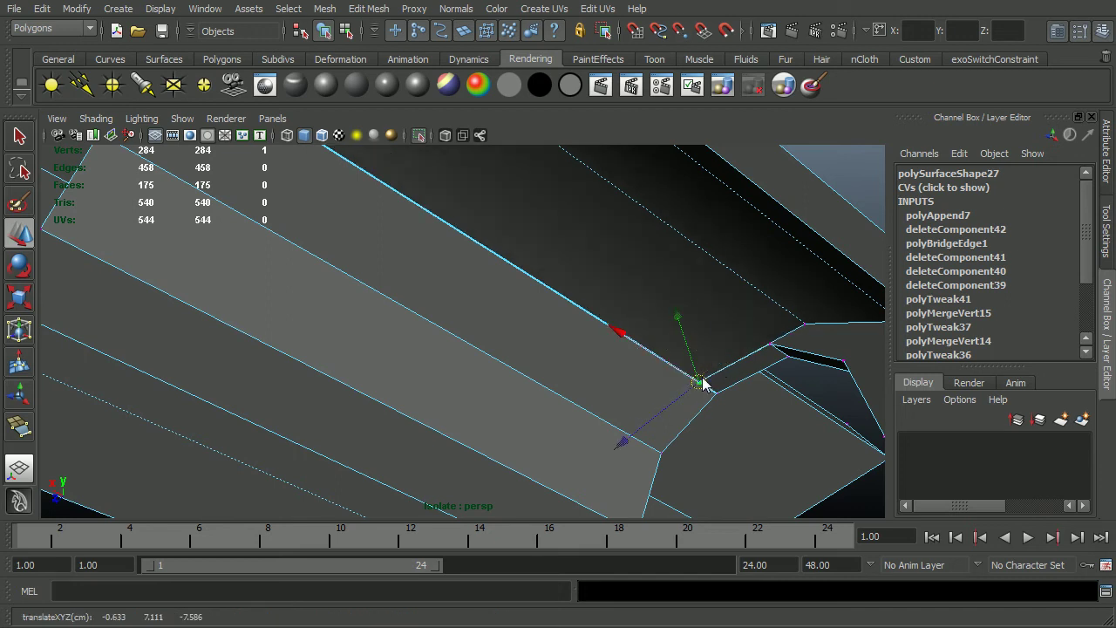
Step: Select the vertices around the bridged recess and merge the overlapping ones
alt+drag(705, 381, 638, 427)
alt+right_drag(637, 427, 683, 418)
alt+middle_drag(682, 418, 642, 419)
alt+right_drag(639, 419, 523, 408)
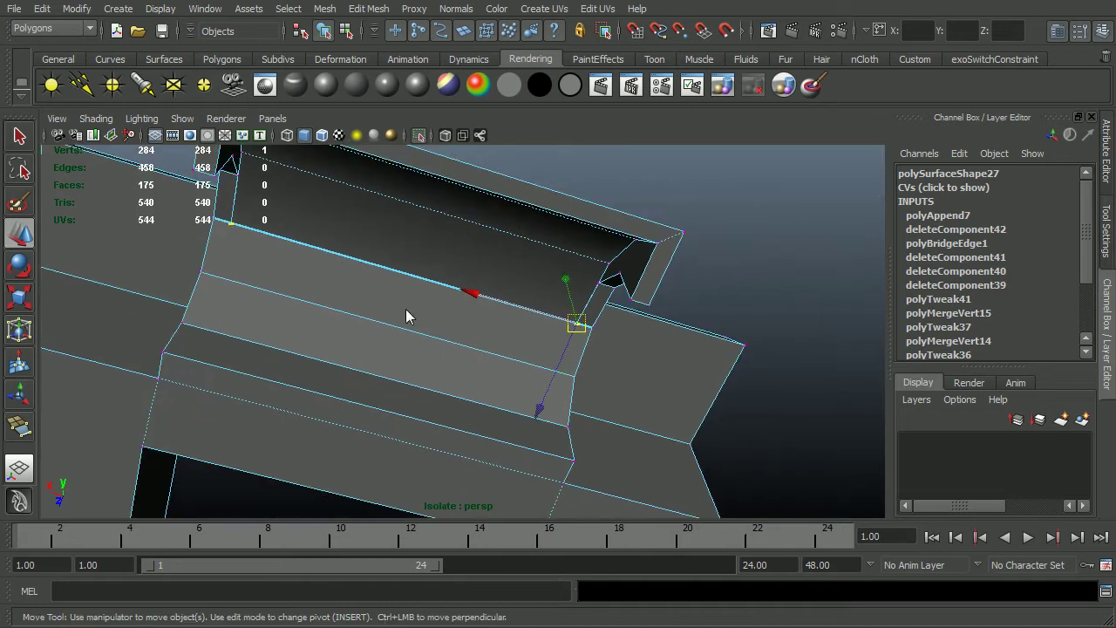
drag(161, 204, 756, 406)
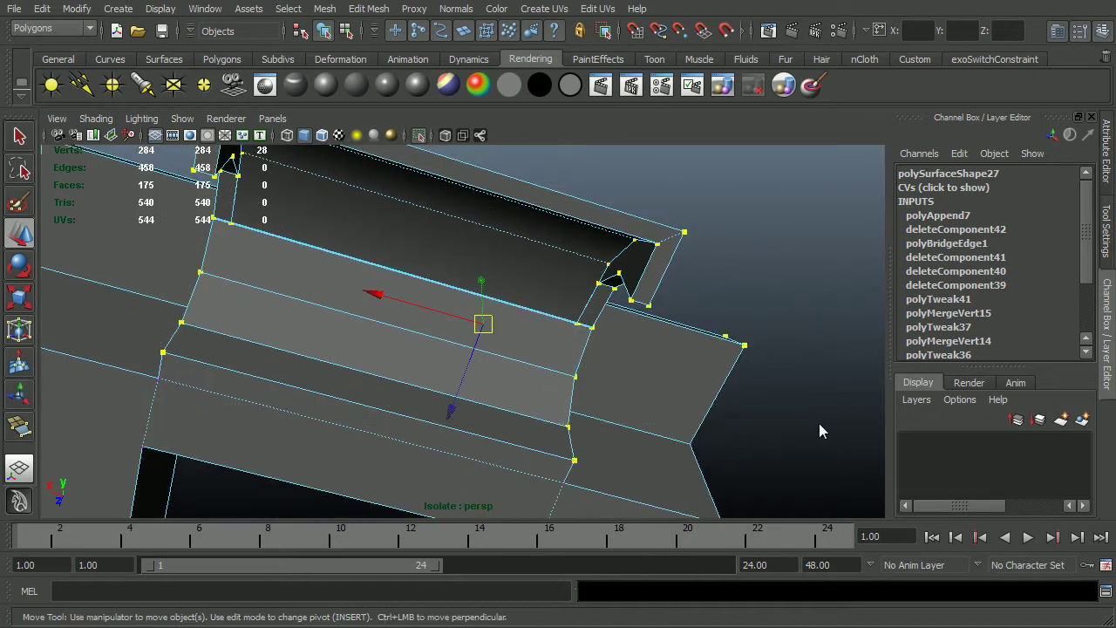
click(368, 9)
click(428, 391)
Step: Delete the uppermost long face of the bridged strip
alt+right_drag(470, 384, 665, 349)
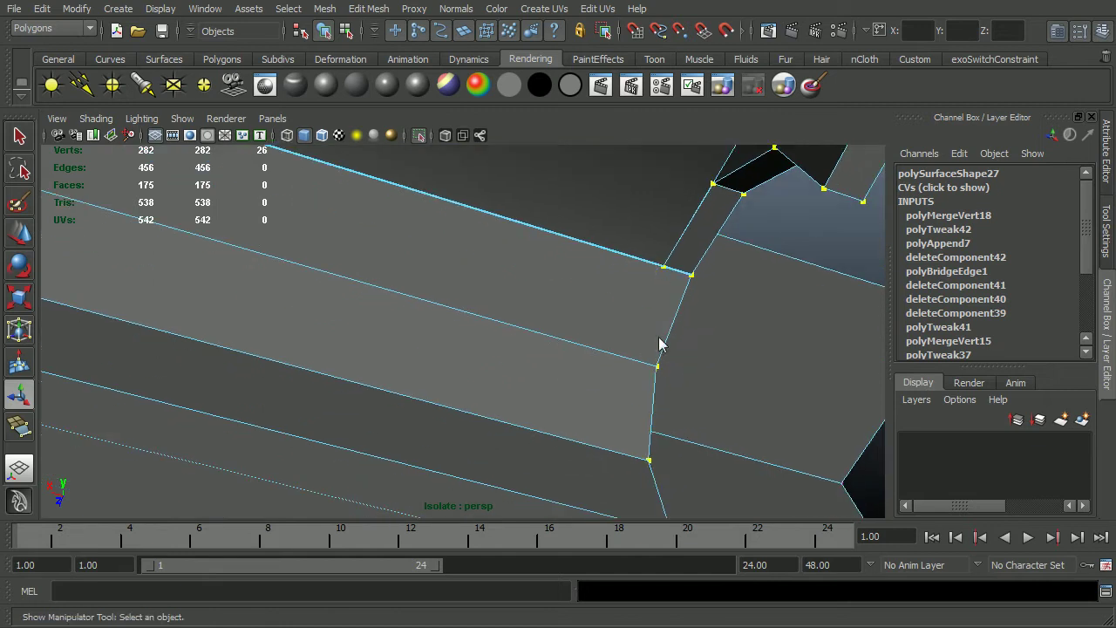
right_drag(602, 310, 602, 347)
click(603, 341)
key(Delete)
Step: Append a small triangle at each end of the open strip to join the corner edges
mouse_move(601, 337)
alt+mouse_down()
mouse_move(643, 329)
mouse_move(494, 331)
mouse_move(621, 331)
alt+mouse_up()
right_drag(620, 330, 697, 312)
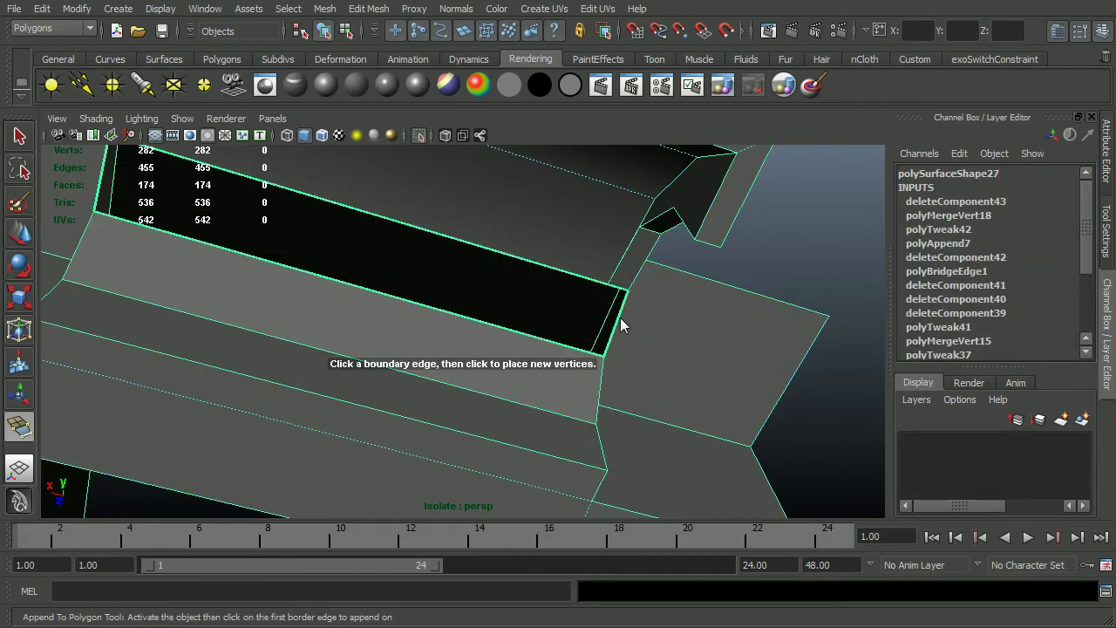
click(621, 317)
click(628, 297)
key(Return)
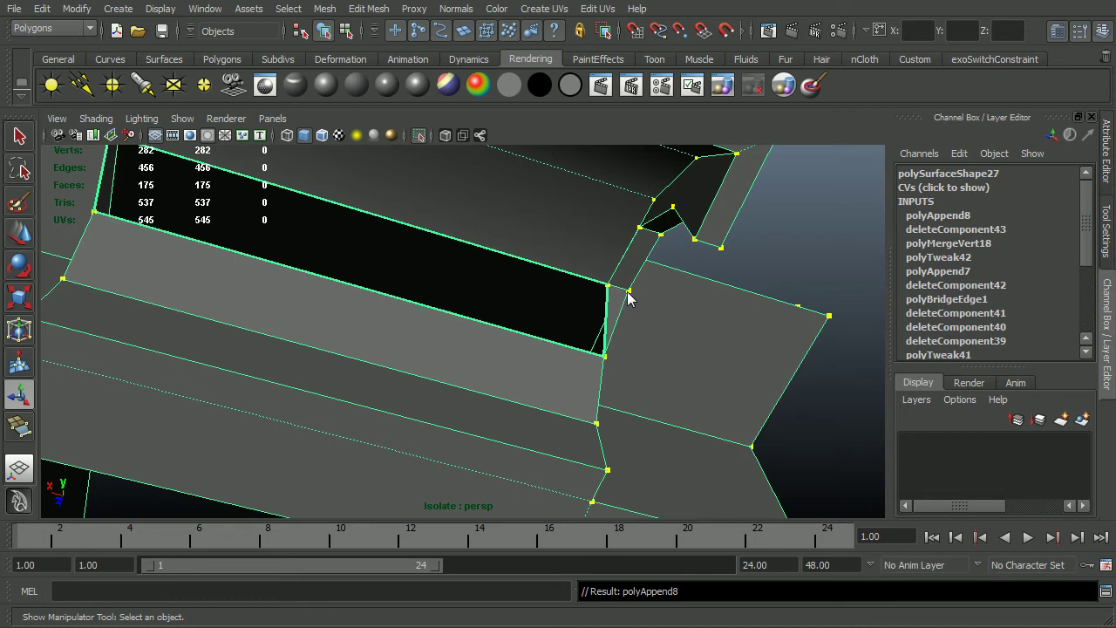
key(y)
alt+drag(163, 194, 183, 259)
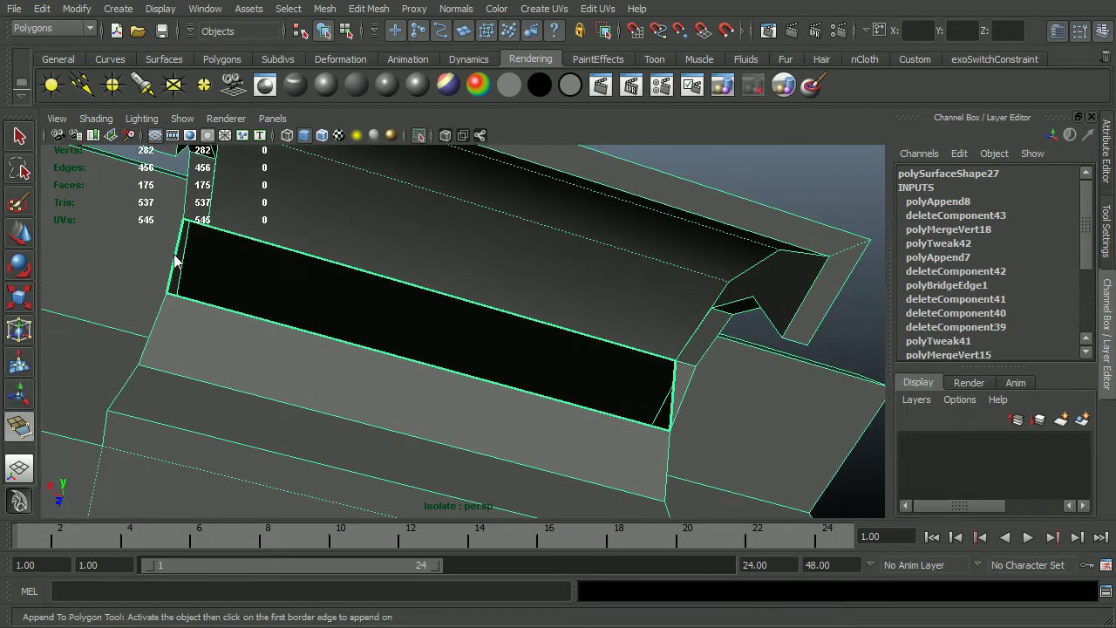
click(175, 259)
click(198, 225)
key(Return)
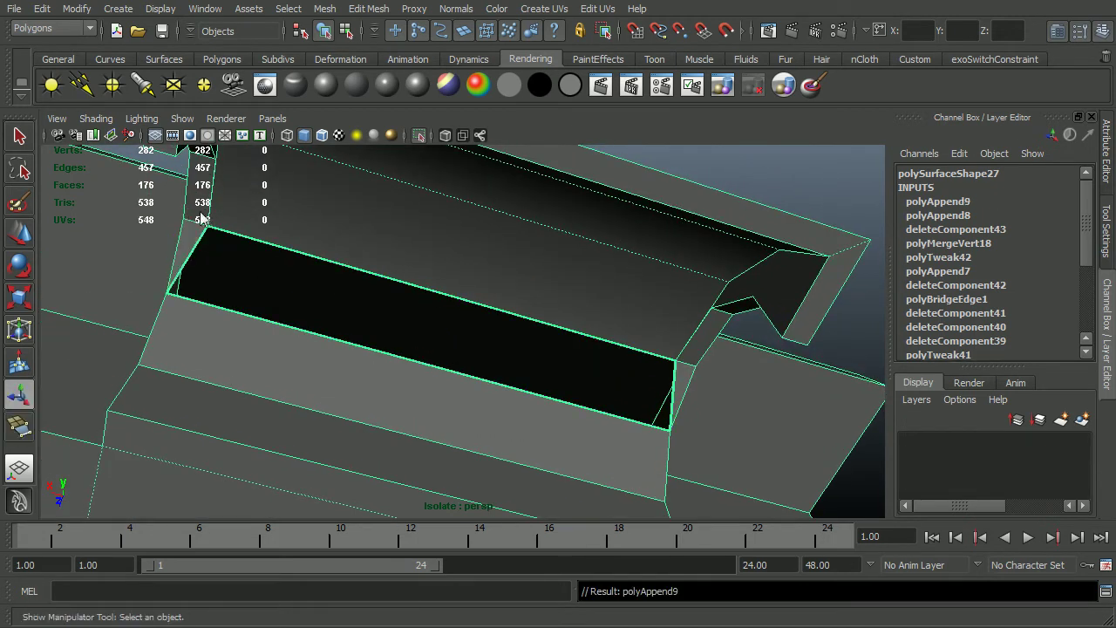
Step: Close the remaining long opening by appending a polygon between its border edges
key(y)
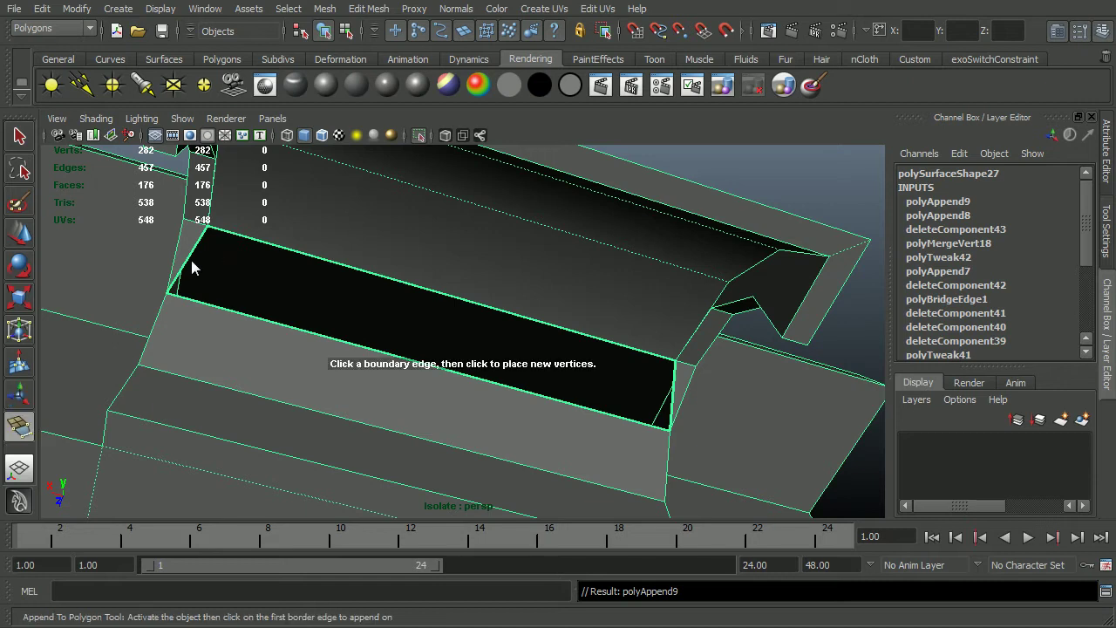
click(486, 347)
click(676, 389)
key(Return)
Step: Select the faces of the curved hook at the rear end of the top frame part
alt+drag(860, 369, 605, 426)
click(770, 367)
click(530, 400)
right_drag(606, 425, 609, 449)
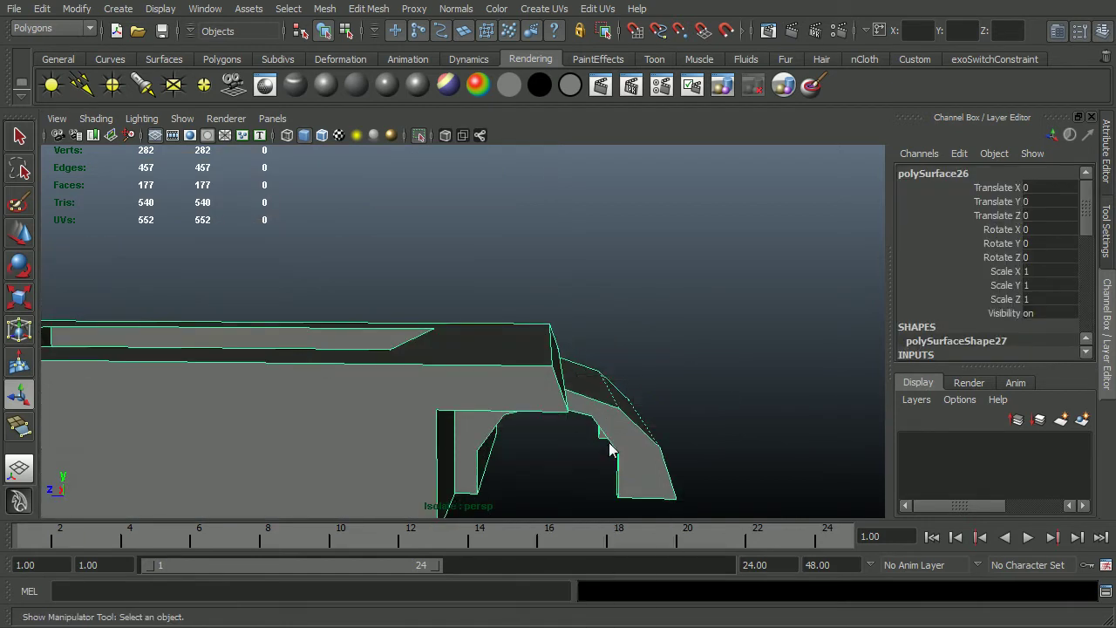
alt+drag(609, 450, 612, 442)
drag(598, 337, 693, 442)
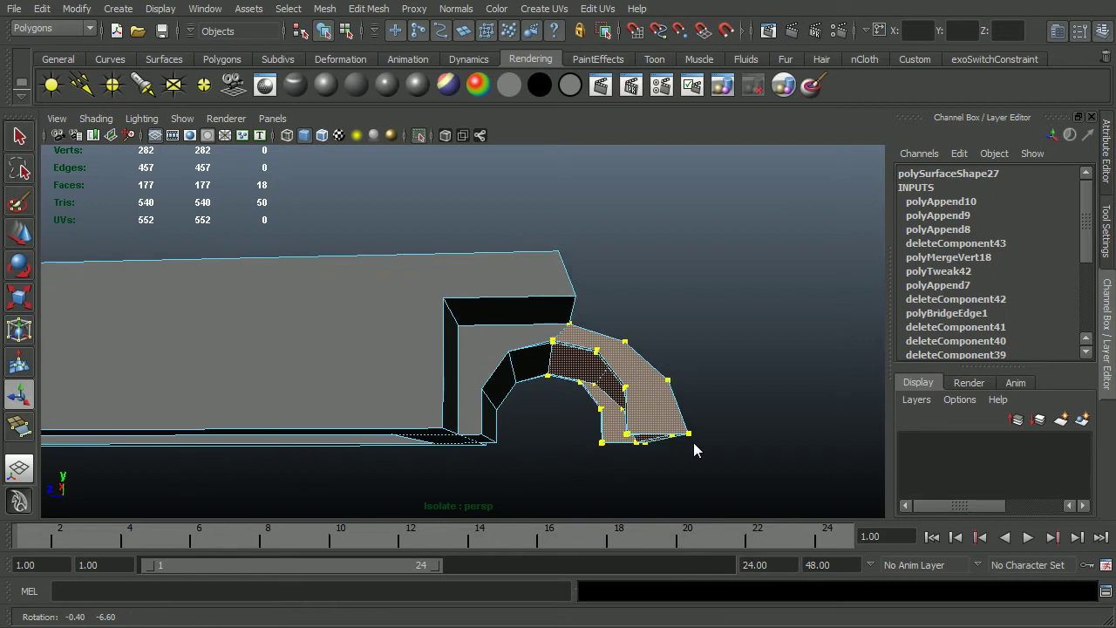
key(w)
Step: Refine the face selection around the rear hook by toggling individual faces, and activate the Scale tool
alt+drag(683, 356, 851, 256)
shift+click(444, 361)
alt+right_drag(567, 320, 642, 350)
alt+drag(641, 351, 374, 319)
shift+click(354, 292)
key(r)
alt+drag(413, 354, 380, 300)
drag(264, 254, 417, 443)
shift+click(469, 324)
alt+drag(466, 326, 392, 349)
shift+click(348, 324)
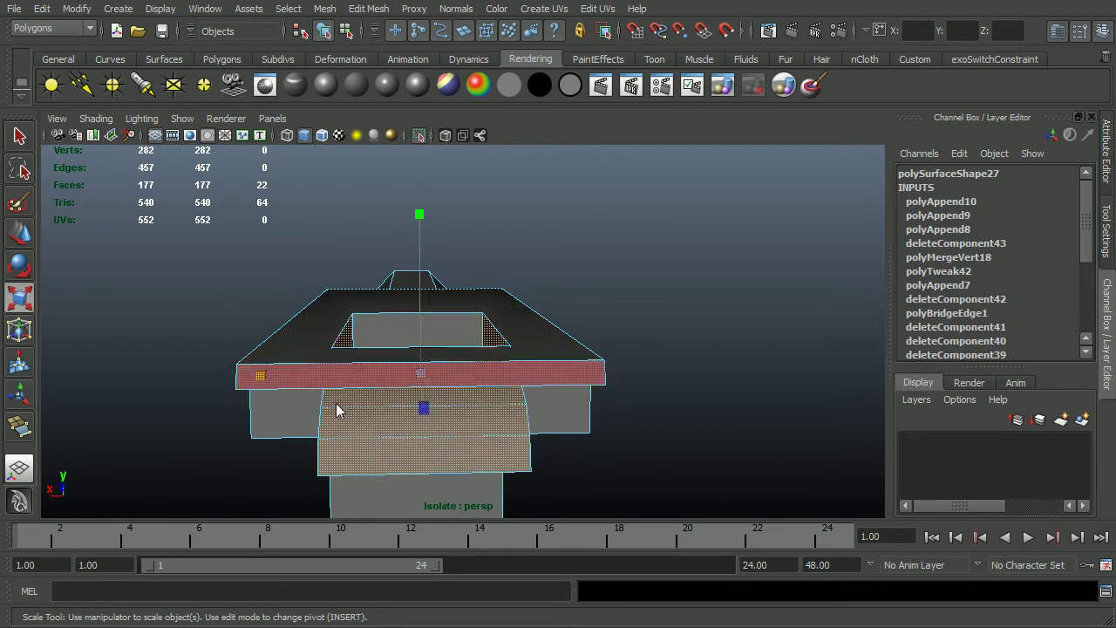
Step: Turn off isolation and widen the selected hook faces to fit between the frame's two rear uprights
click(182, 118)
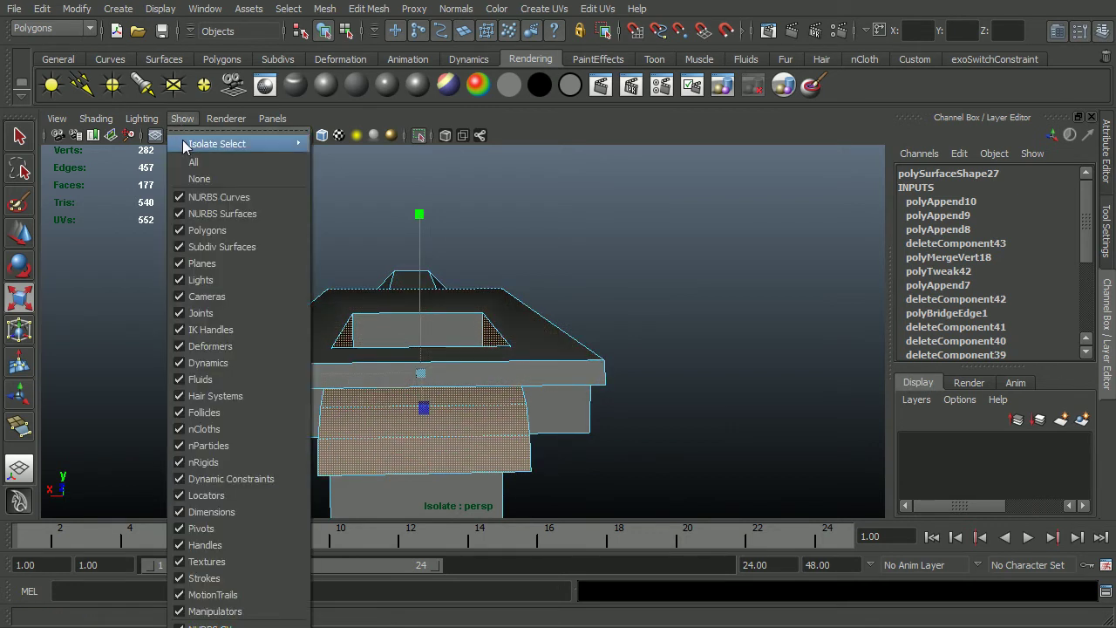
mouse_move(212, 140)
click(349, 149)
alt+right_drag(501, 344, 262, 357)
alt+right_drag(275, 351, 540, 329)
alt+middle_drag(584, 345, 614, 323)
alt+right_drag(615, 323, 633, 330)
drag(283, 315, 334, 341)
alt+right_drag(334, 341, 357, 340)
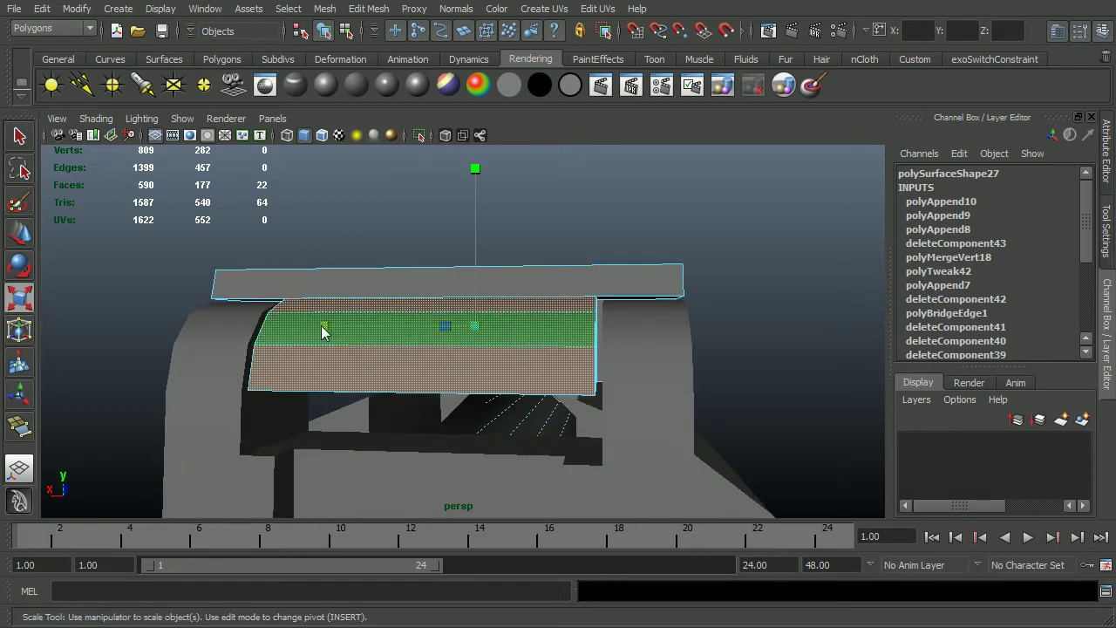
alt+drag(418, 356, 393, 367)
alt+right_drag(393, 367, 465, 367)
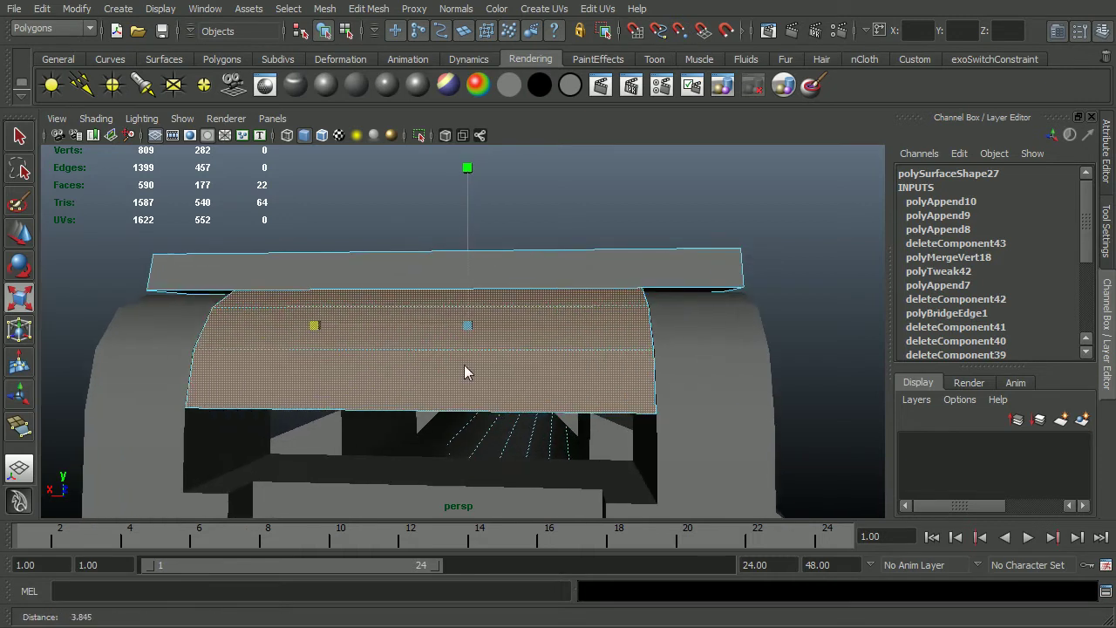
alt+drag(319, 331, 356, 315)
Step: Extrude the three thin end faces along the hook's lower rim and move them down to lengthen the hook
click(279, 271)
shift+click(311, 260)
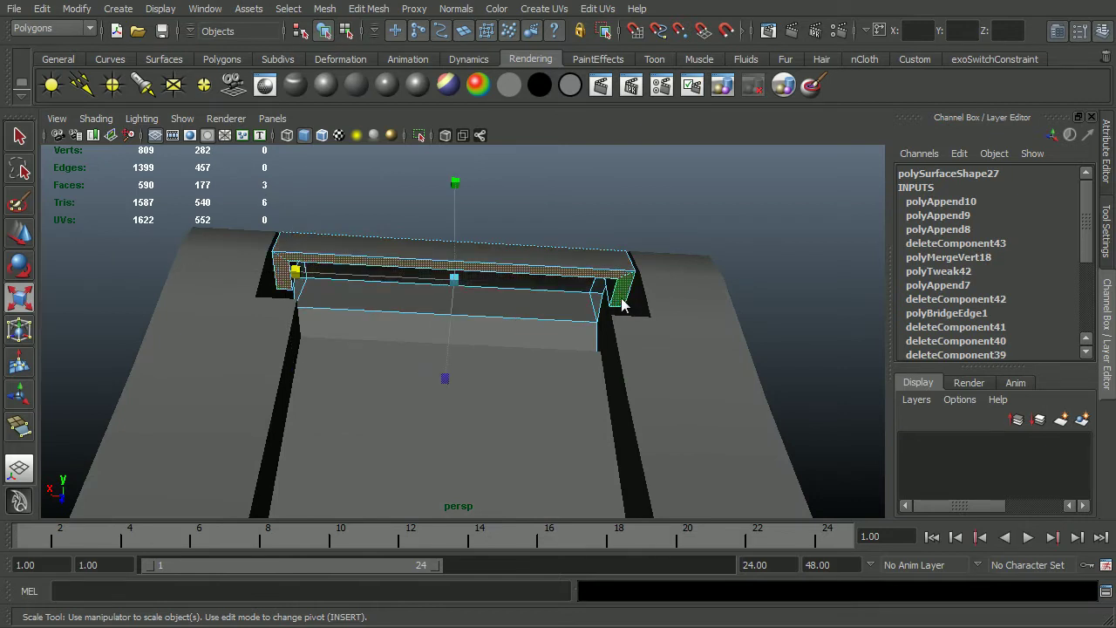
click(368, 9)
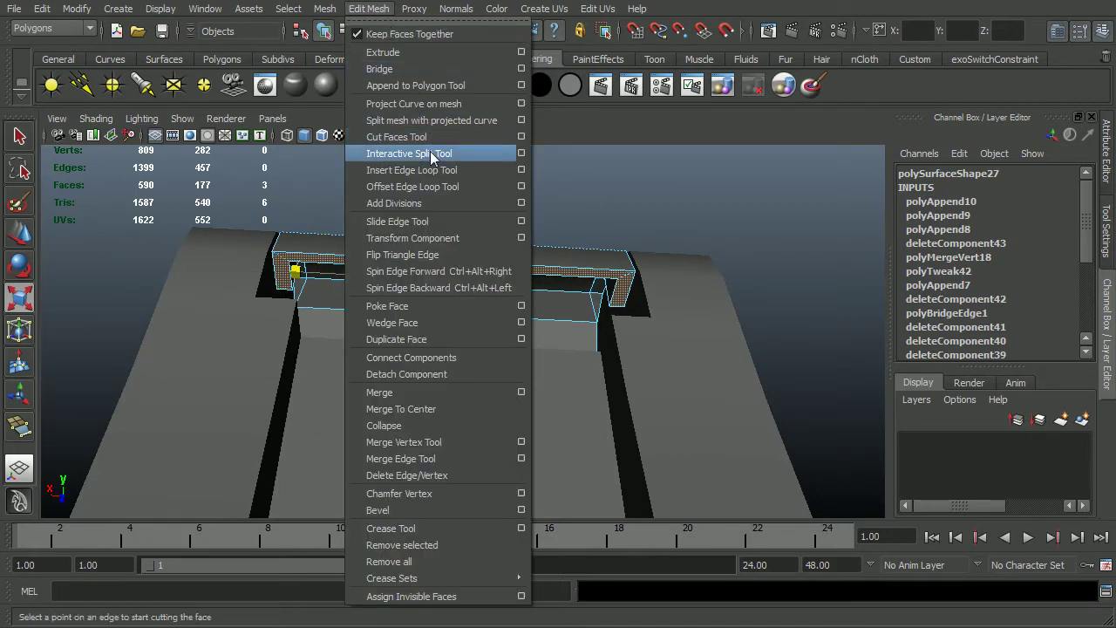
click(415, 54)
alt+drag(445, 307, 536, 398)
key(w)
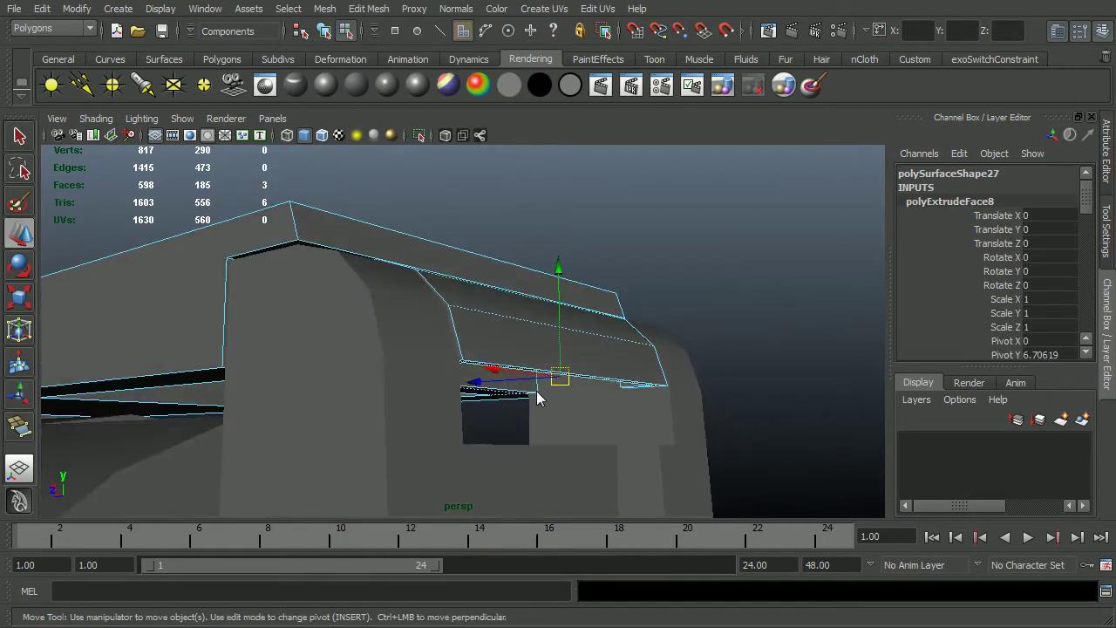
drag(562, 355, 381, 351)
click(384, 350)
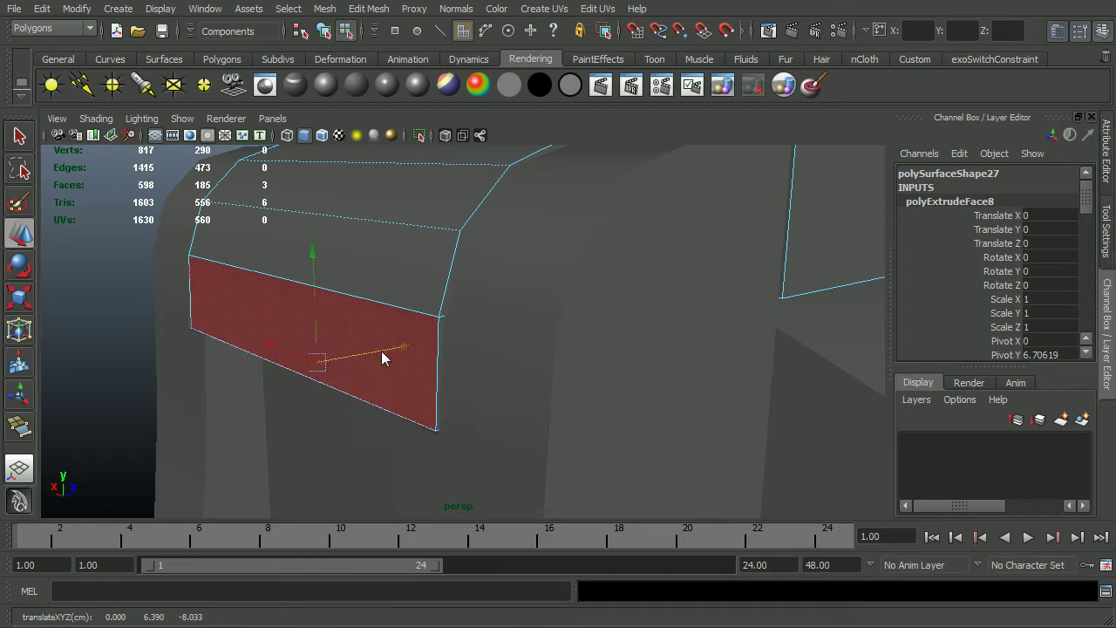
Step: Soften the horizontal edge loop around the hook where the extruded section begins
key(F8)
click(121, 266)
alt+right_drag(627, 340, 536, 338)
alt+drag(536, 338, 469, 347)
click(446, 320)
right_drag(469, 347, 593, 314)
double_click(457, 306)
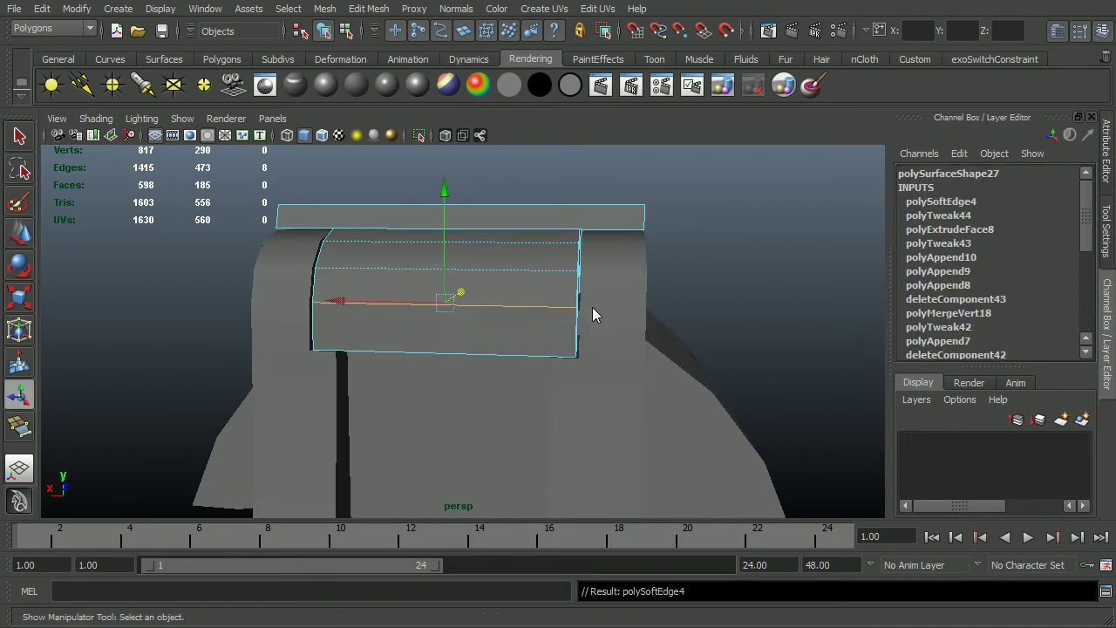
key(F8)
key(F8)
click(730, 301)
Step: Isolate the top frame part to inspect its hook and underside, and bring back the full revolver
alt+right_drag(732, 306, 490, 326)
alt+drag(490, 326, 610, 345)
click(526, 339)
alt+drag(525, 347, 615, 366)
key(ctrl+1)
alt+drag(623, 326, 509, 318)
click(536, 406)
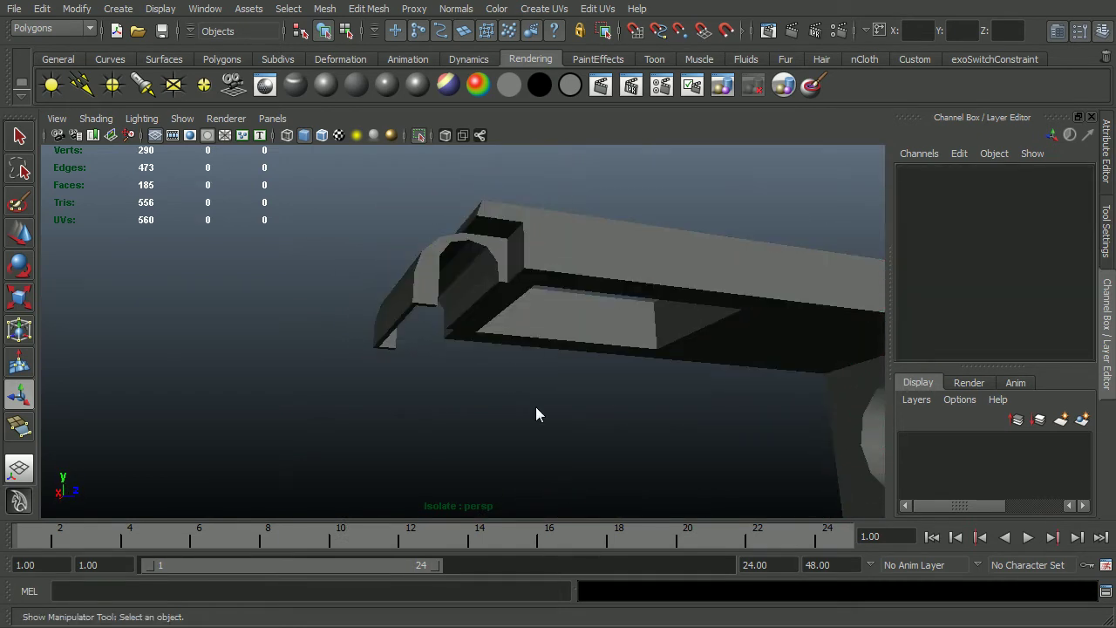
key(ctrl+1)
alt+drag(535, 406, 521, 389)
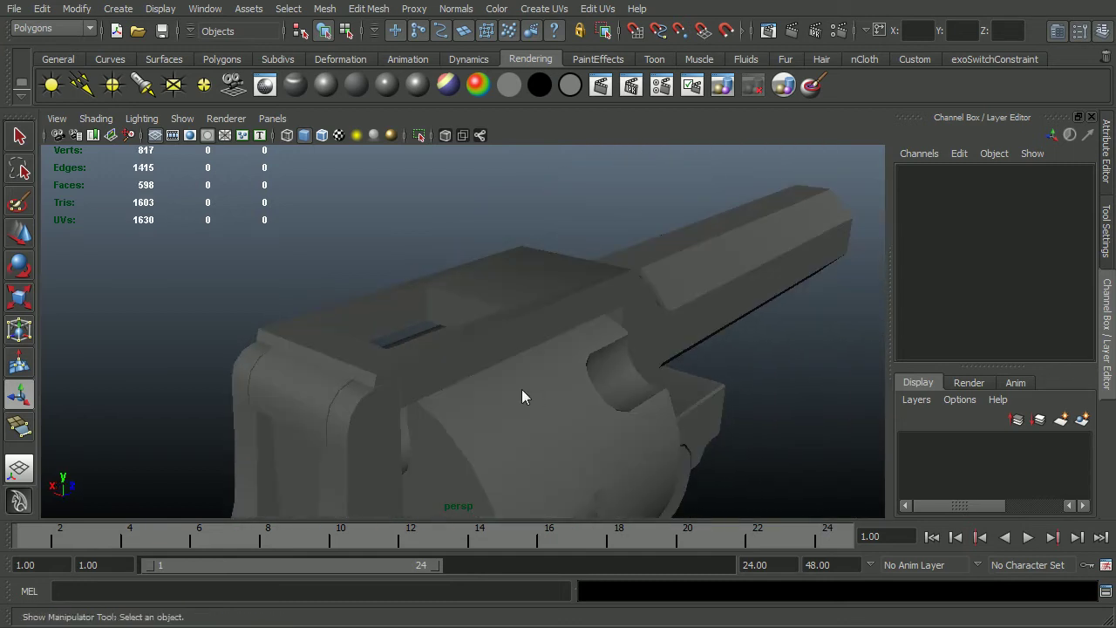
Step: Check the revolver's top in the reference image and create a polygon cube
key(alt+Tab)
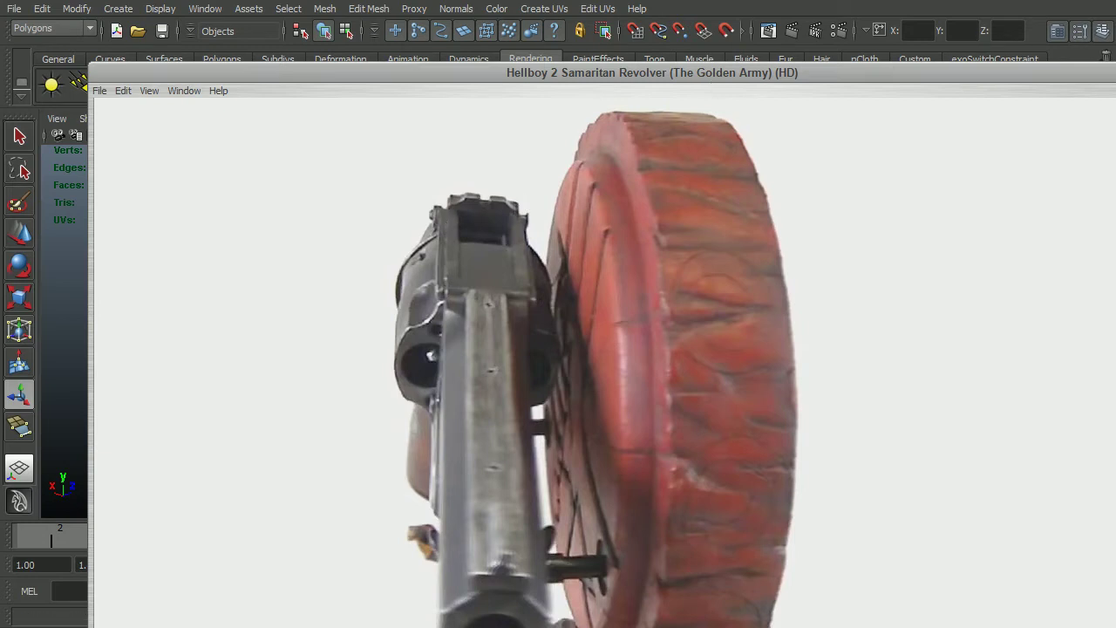
key(alt+Tab)
alt+right_drag(494, 245, 515, 247)
alt+drag(516, 247, 421, 176)
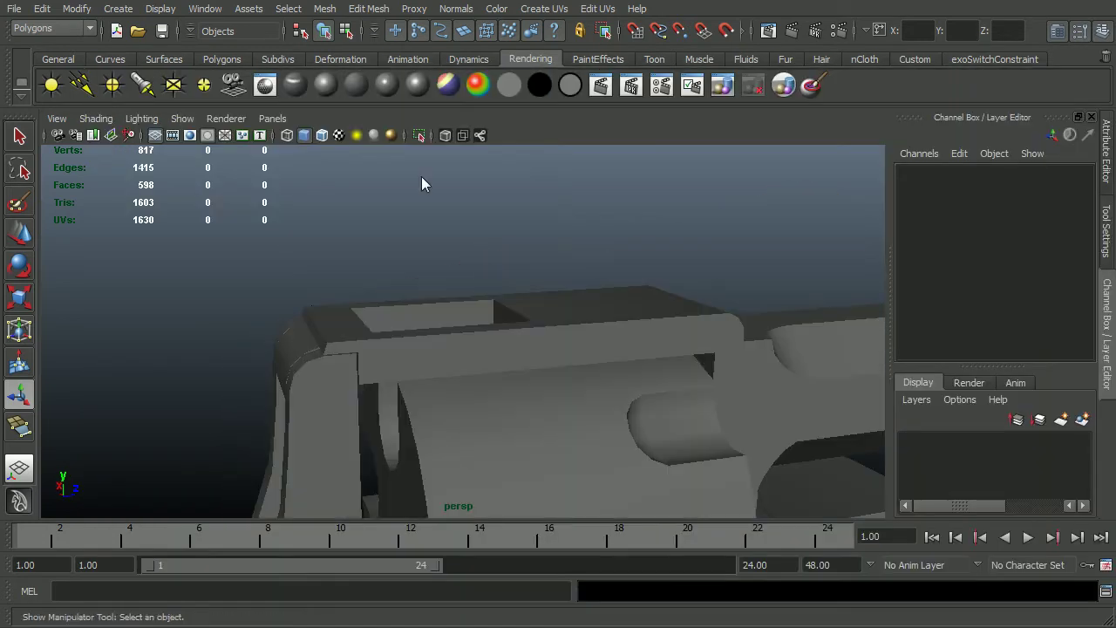
click(129, 12)
mouse_move(143, 39)
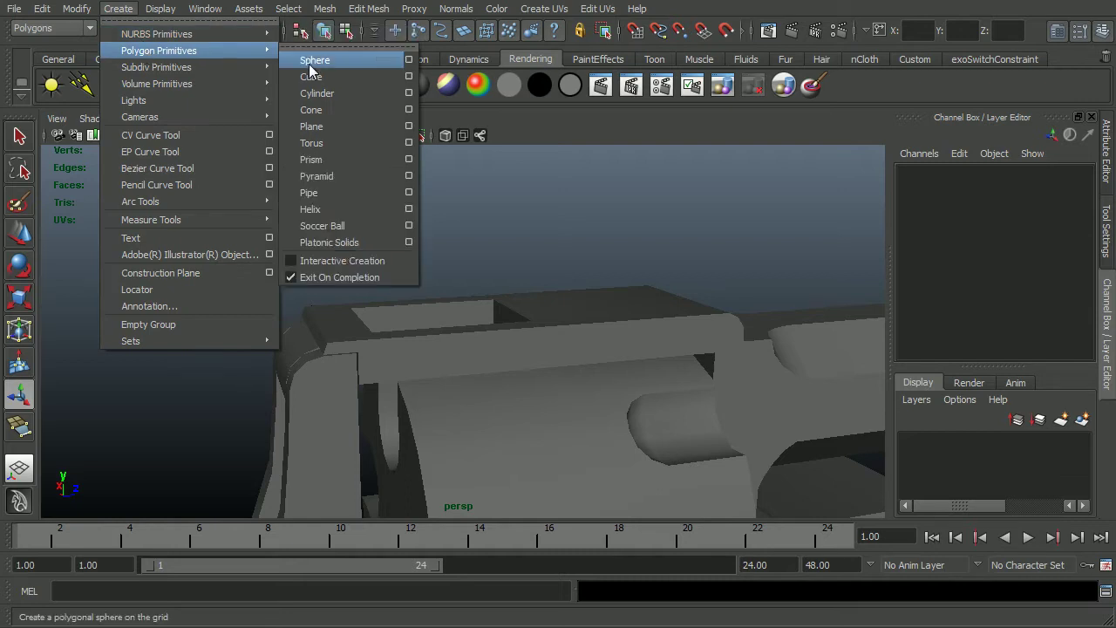
click(319, 81)
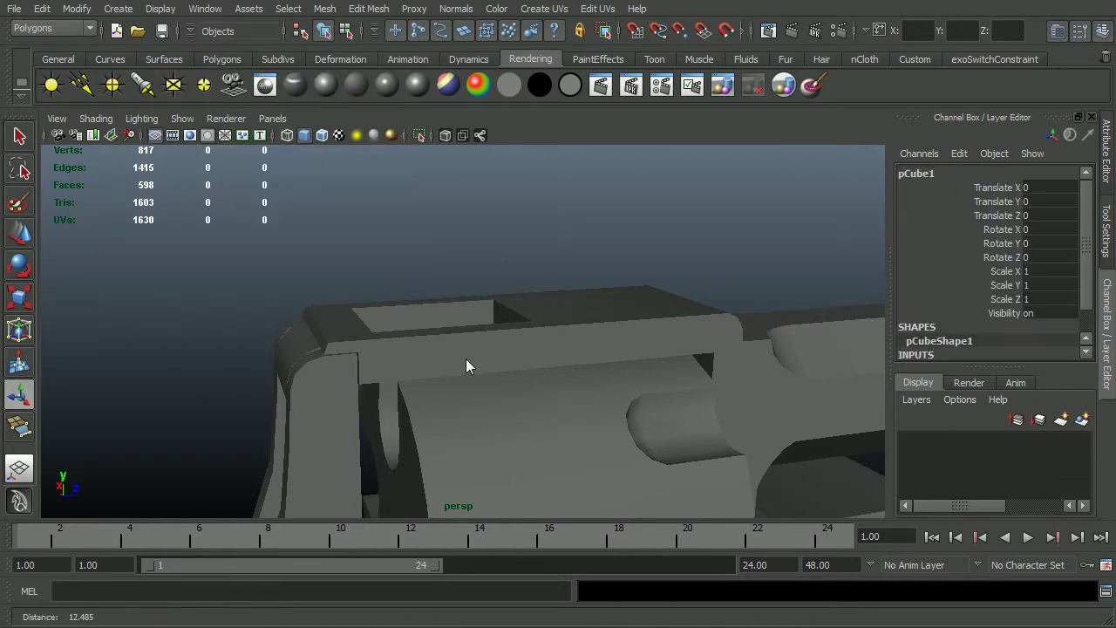
Step: Move the new cube up and back to the rear of the frame's top strap, above the cylinder
alt+right_drag(466, 359, 448, 406)
alt+middle_drag(576, 434, 559, 378)
key(w)
drag(563, 406, 412, 264)
alt+right_drag(326, 323, 532, 320)
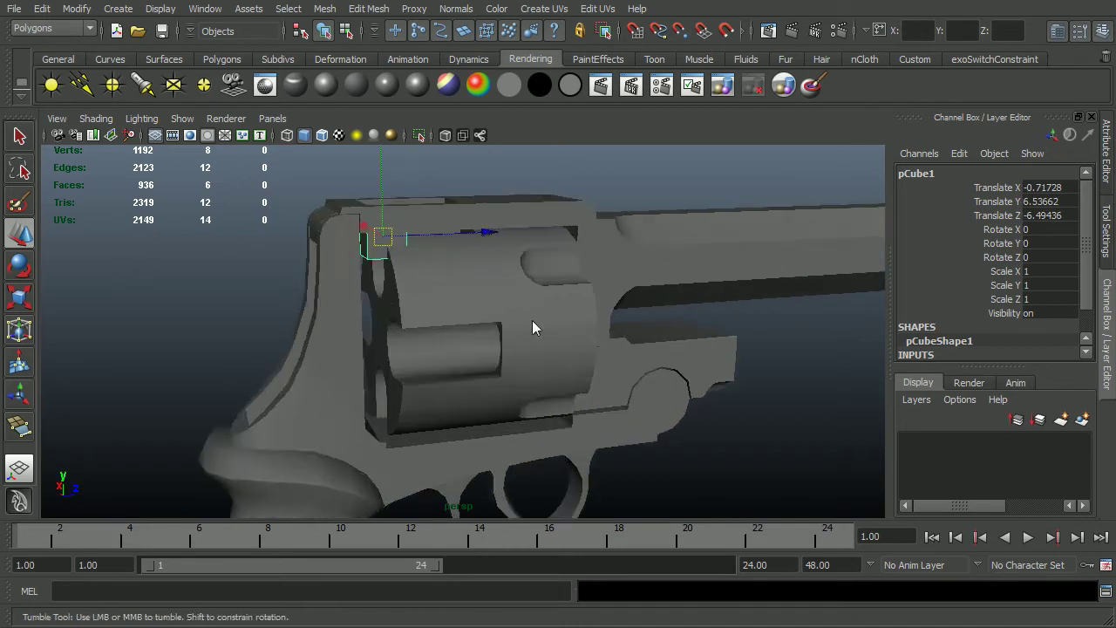
alt+drag(532, 320, 641, 394)
alt+middle_drag(380, 336, 549, 418)
alt+drag(549, 425, 569, 393)
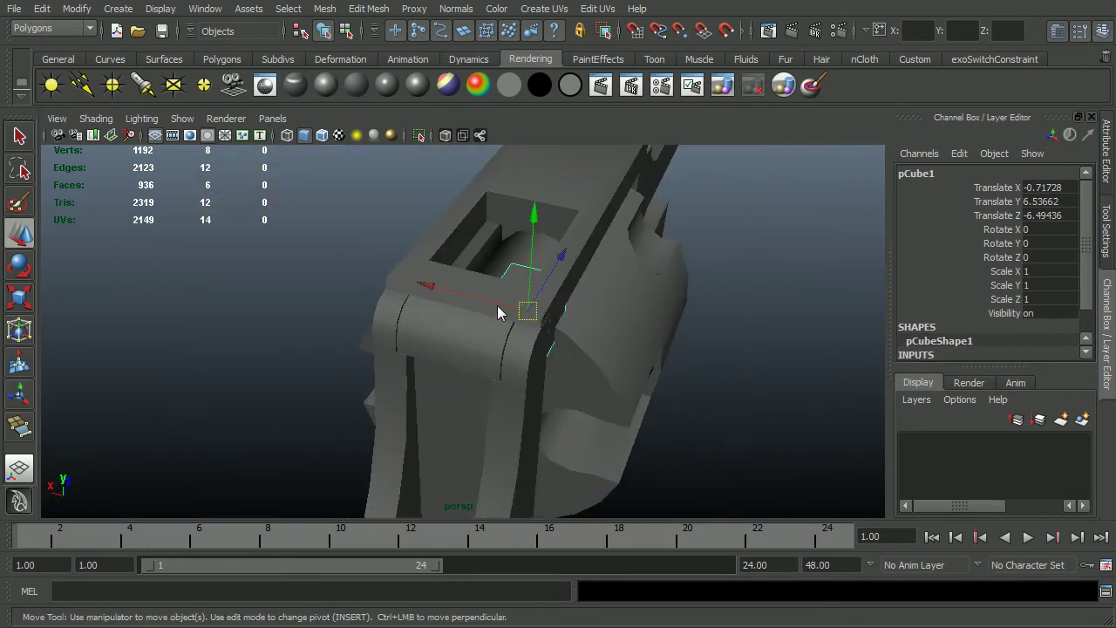
Step: Scale the cube uniformly to about 0.418 and align it with the rear of the top strap's side bar in the side reference
drag(497, 312, 549, 324)
key(r)
alt+drag(444, 346, 620, 312)
key(w)
key(space)
alt+right_drag(420, 342, 468, 372)
alt+middle_drag(468, 371, 1058, 382)
alt+right_drag(373, 392, 501, 394)
alt+middle_drag(502, 394, 383, 468)
mouse_move(382, 468)
alt+right_down()
mouse_move(646, 432)
mouse_move(609, 413)
mouse_move(694, 412)
alt+right_up()
key(4)
alt+middle_drag(694, 412, 538, 432)
drag(318, 320, 317, 310)
alt+right_drag(258, 355, 349, 362)
alt+middle_drag(521, 353, 472, 349)
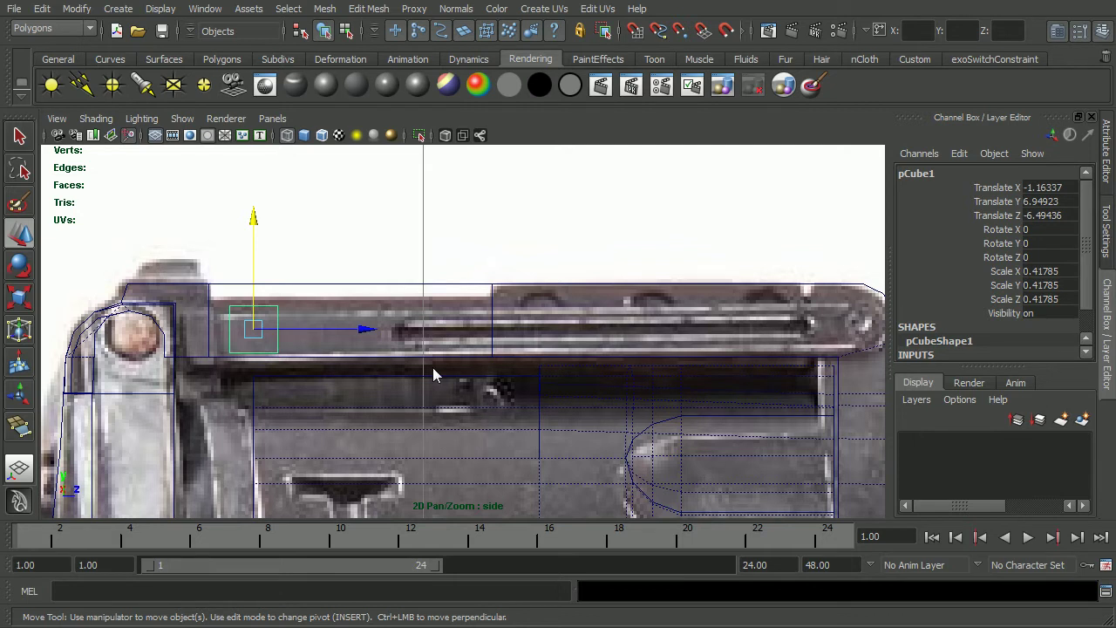
Step: Move the cube outward along X to about -1.6 so it stands clear of the frame's side
key(5)
key(space)
mouse_move(433, 368)
mouse_down()
mouse_move(436, 312)
mouse_move(516, 356)
mouse_up()
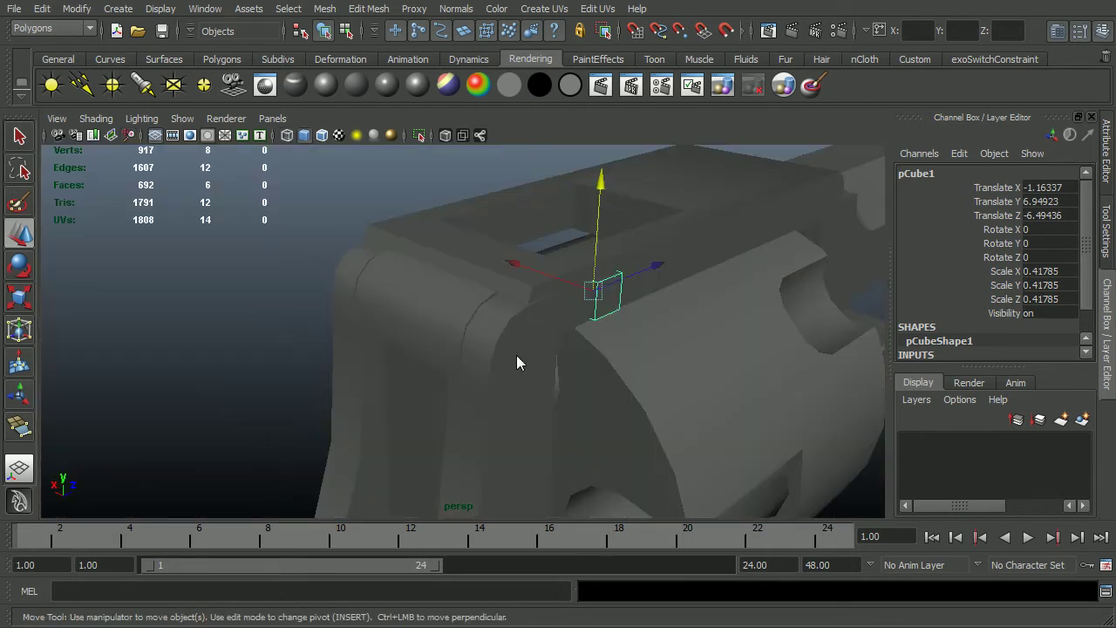
alt+right_drag(517, 355, 583, 343)
alt+drag(583, 343, 508, 395)
alt+right_drag(508, 395, 515, 395)
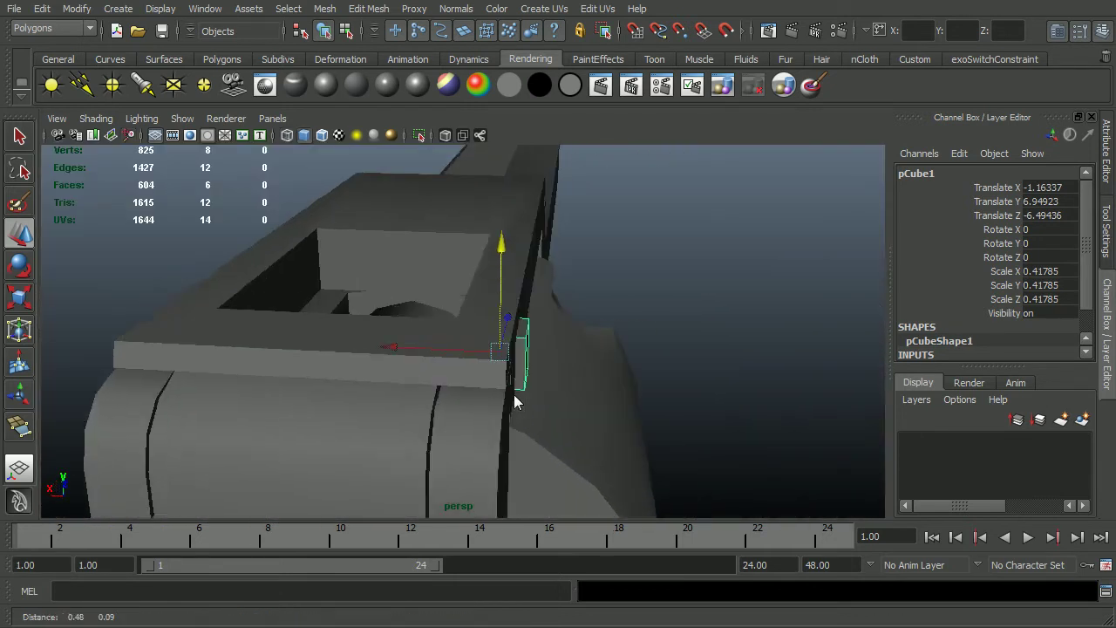
alt+drag(514, 401, 500, 403)
drag(402, 364, 459, 357)
Step: Delete the cube's inner face that points toward the frame
alt+drag(533, 384, 565, 384)
right_drag(581, 380, 581, 400)
alt+drag(575, 397, 530, 416)
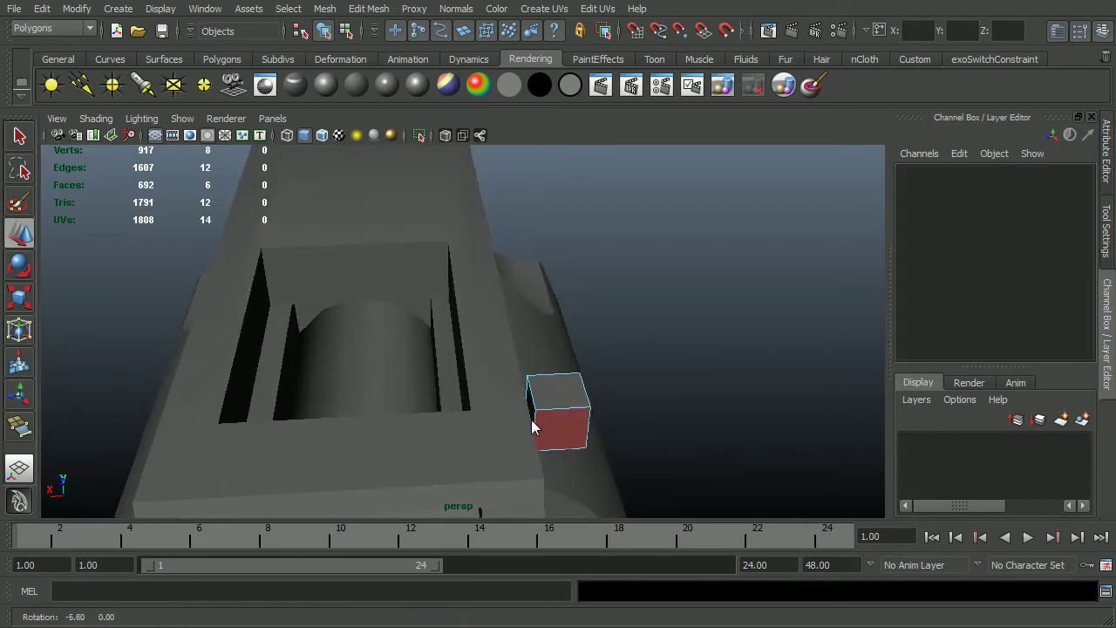
click(531, 410)
key(Delete)
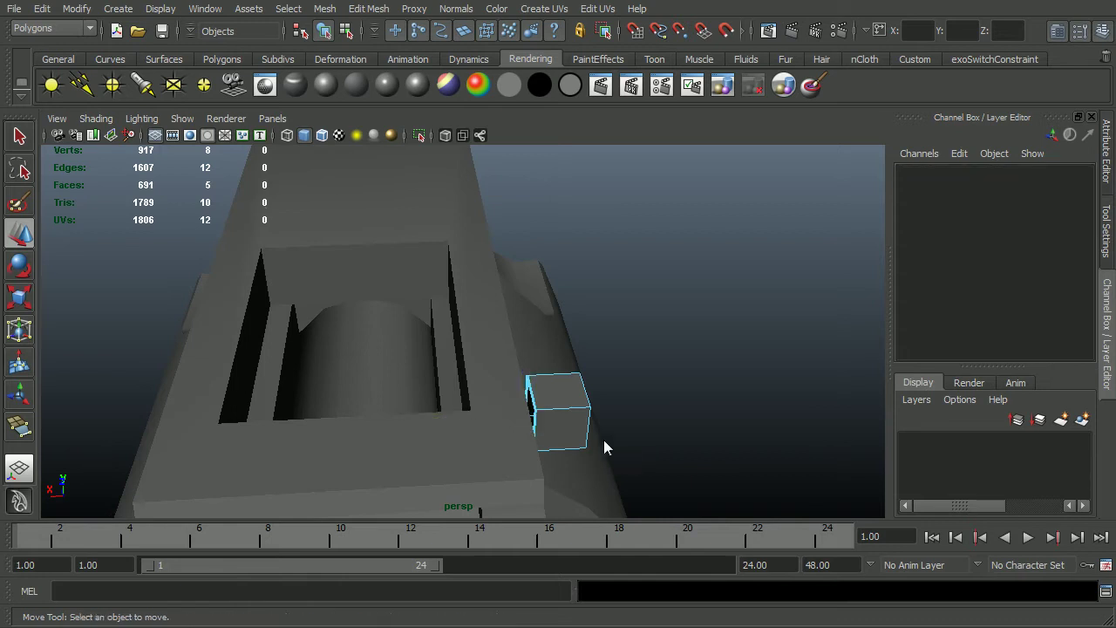
alt+drag(604, 439, 593, 428)
key(F8)
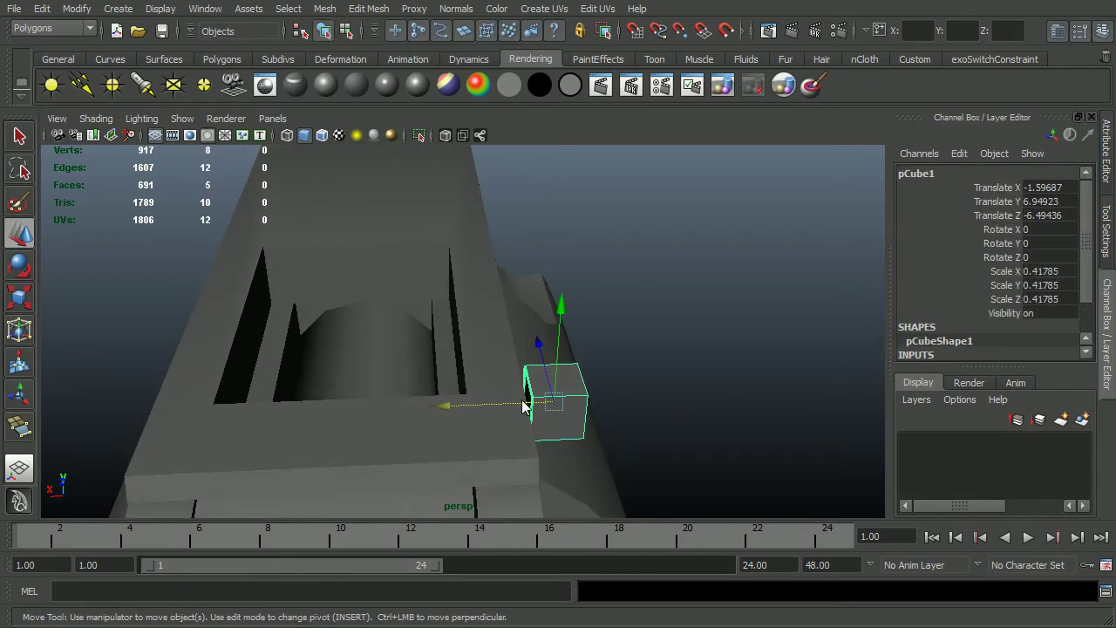
Step: Thin the cube to an X scale of about 0.206 and move it against the frame's side at X about -1.36
key(r)
drag(408, 405, 499, 403)
key(w)
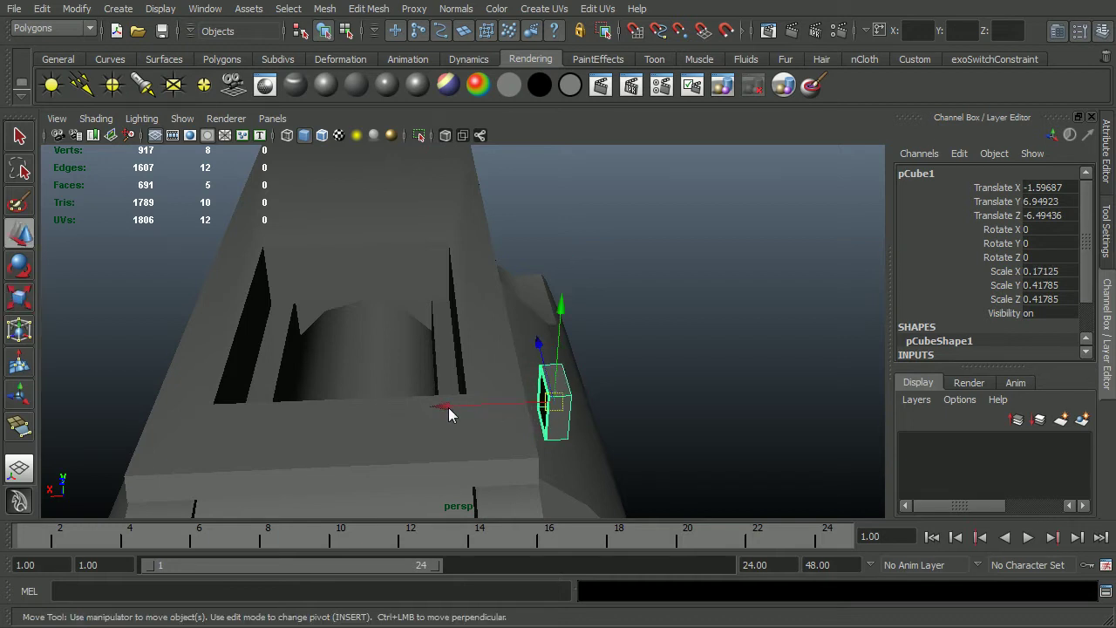
key(r)
drag(399, 408, 365, 410)
key(w)
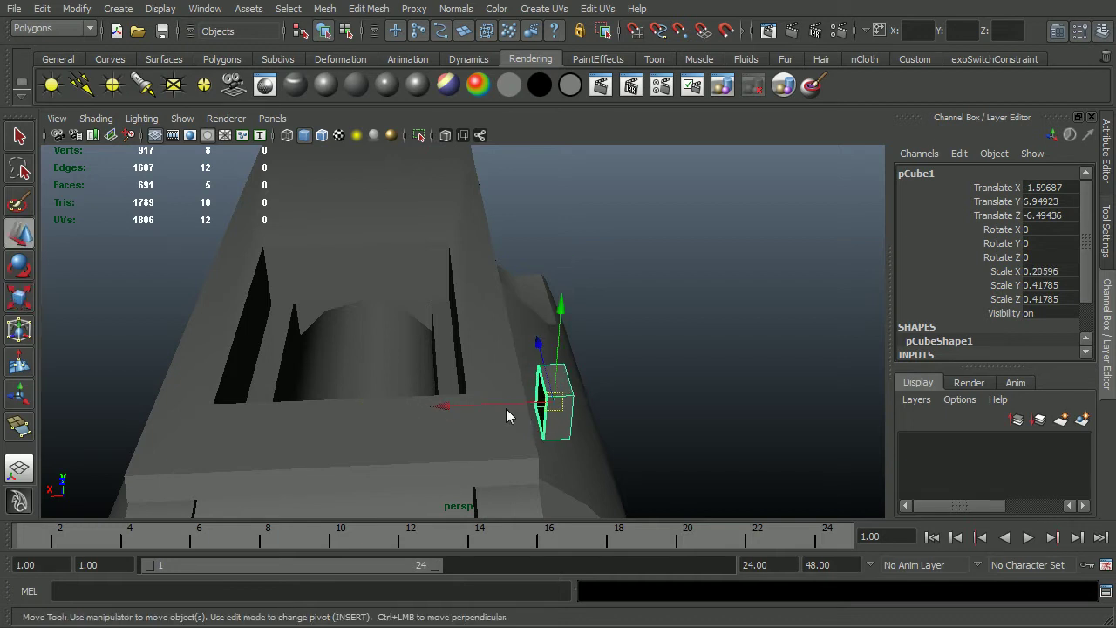
drag(472, 410, 443, 410)
Step: Stretch the block's front-end vertices forward along the top strap to the strap's rounded front end in the side reference
alt+drag(443, 409, 276, 369)
right_drag(306, 306, 237, 305)
drag(272, 232, 808, 326)
key(space)
click(658, 382)
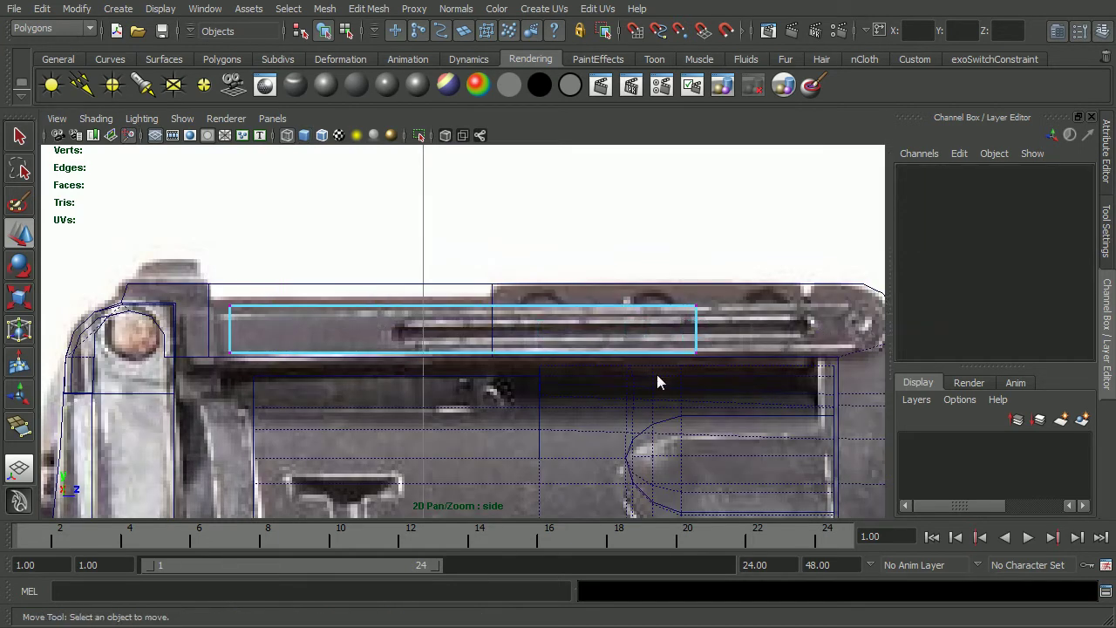
scroll(660, 381, down, 2)
alt+middle_drag(685, 372, 534, 394)
drag(495, 394, 460, 325)
click(461, 325)
key(ctrl+z)
alt+right_drag(448, 396, 692, 423)
alt+middle_drag(705, 422, 569, 446)
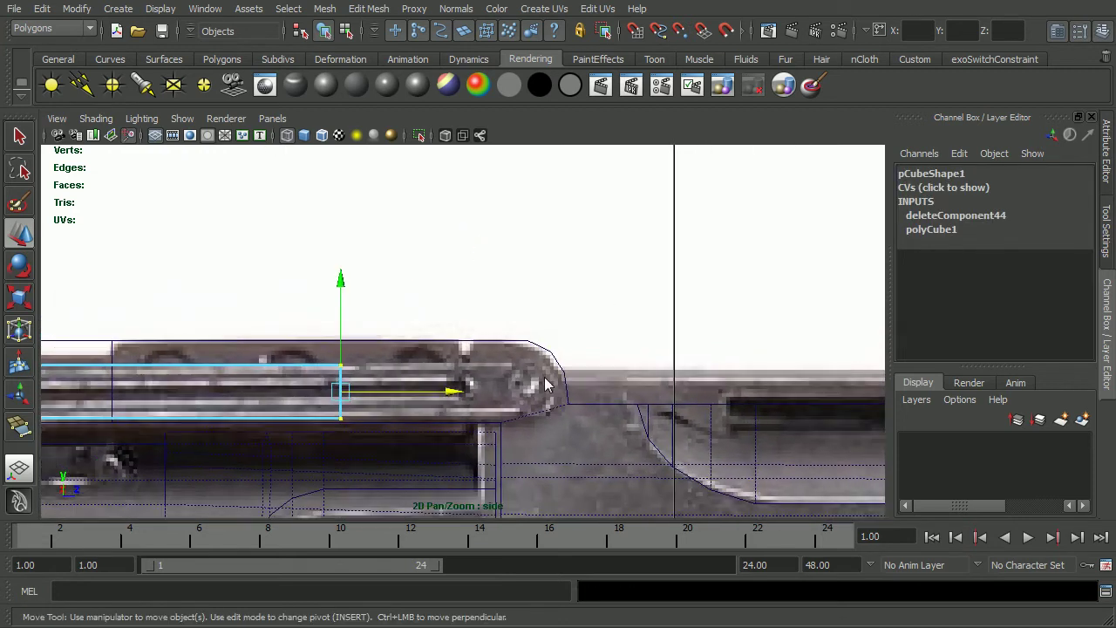
drag(442, 398, 658, 394)
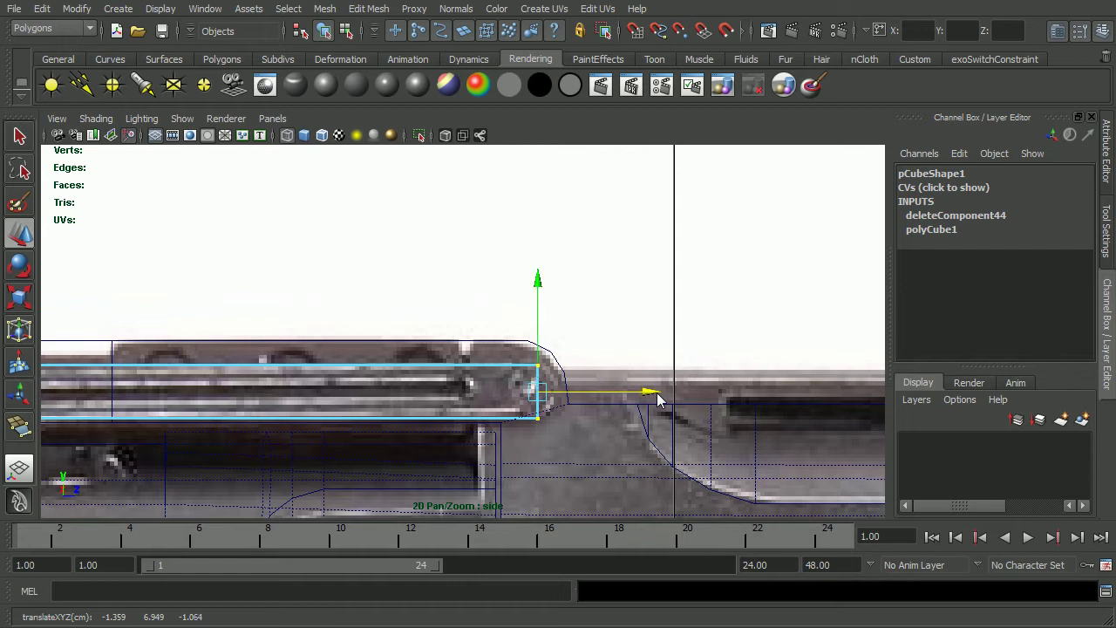
Step: Move the block's rear-end vertices back to the start of the side bar and compare the block with the shaded frame
alt+middle_drag(487, 450, 652, 451)
alt+right_drag(653, 450, 575, 455)
alt+middle_drag(349, 485, 513, 490)
alt+right_drag(301, 493, 358, 503)
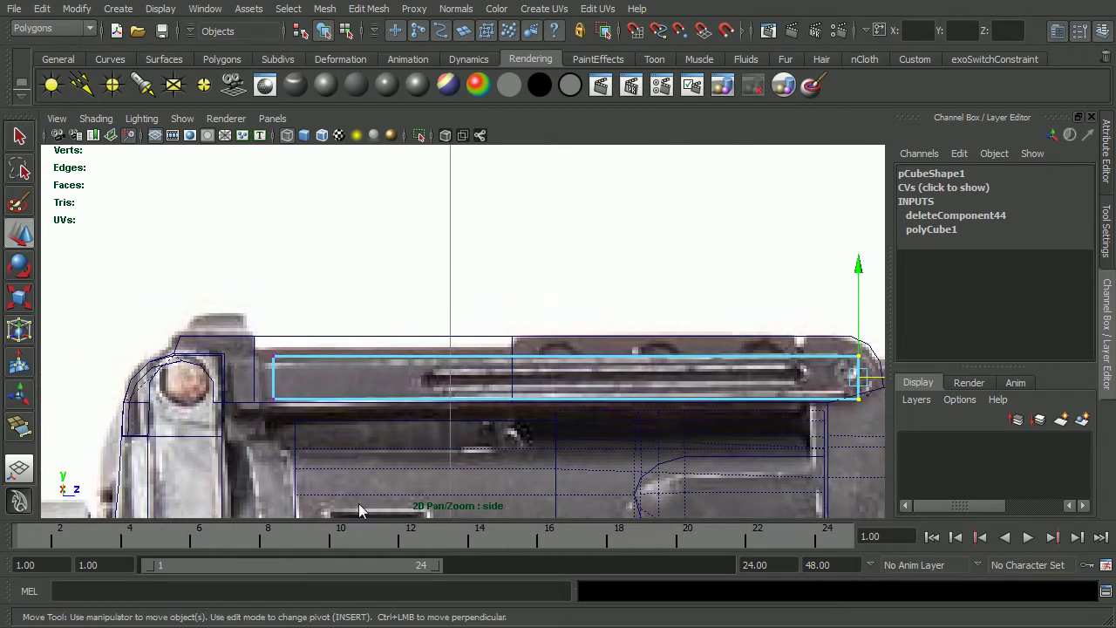
alt+middle_drag(261, 445, 408, 415)
drag(462, 422, 462, 422)
drag(443, 352, 435, 349)
key(F11)
key(F8)
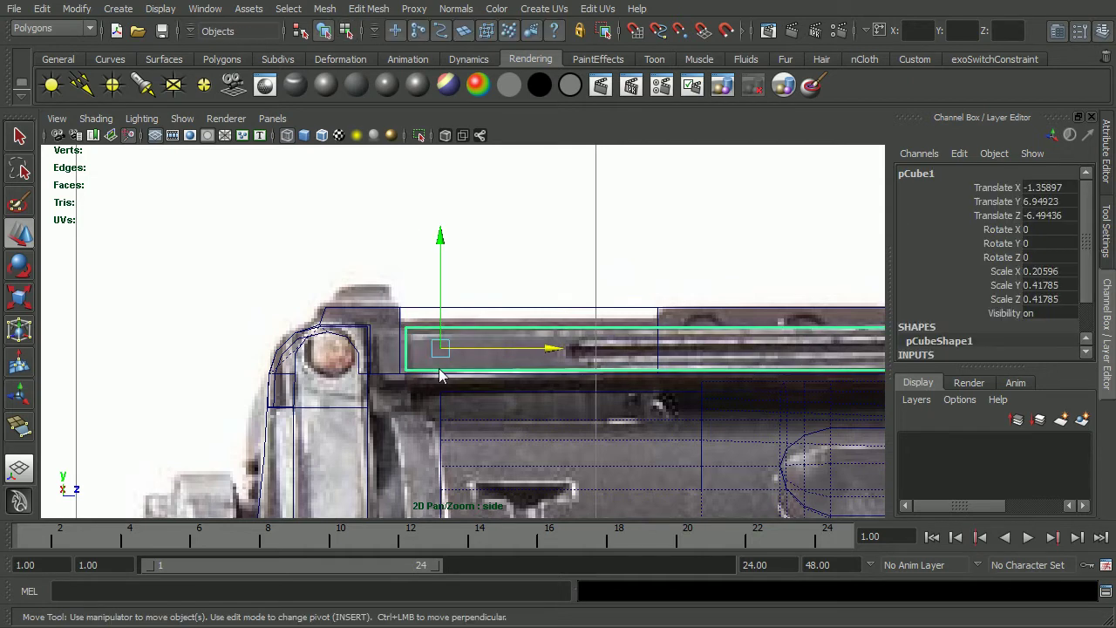
key(5)
scroll(482, 368, down, 3)
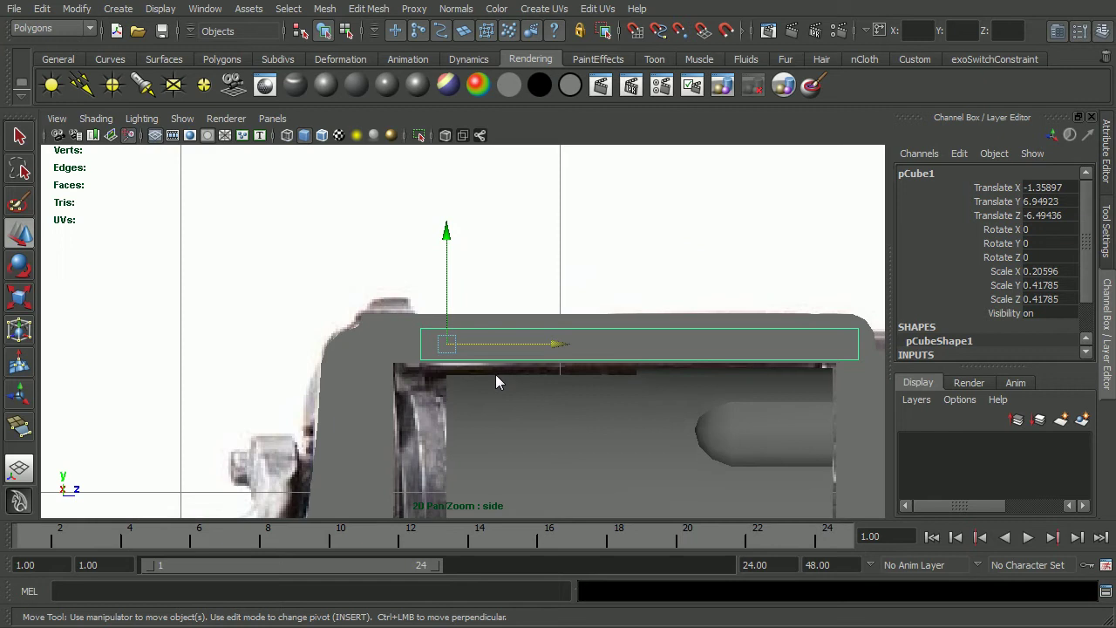
Step: Bevel the upper and lower edges at the bar's front end
key(space)
drag(517, 384, 475, 372)
alt+middle_drag(596, 371, 321, 390)
click(485, 312)
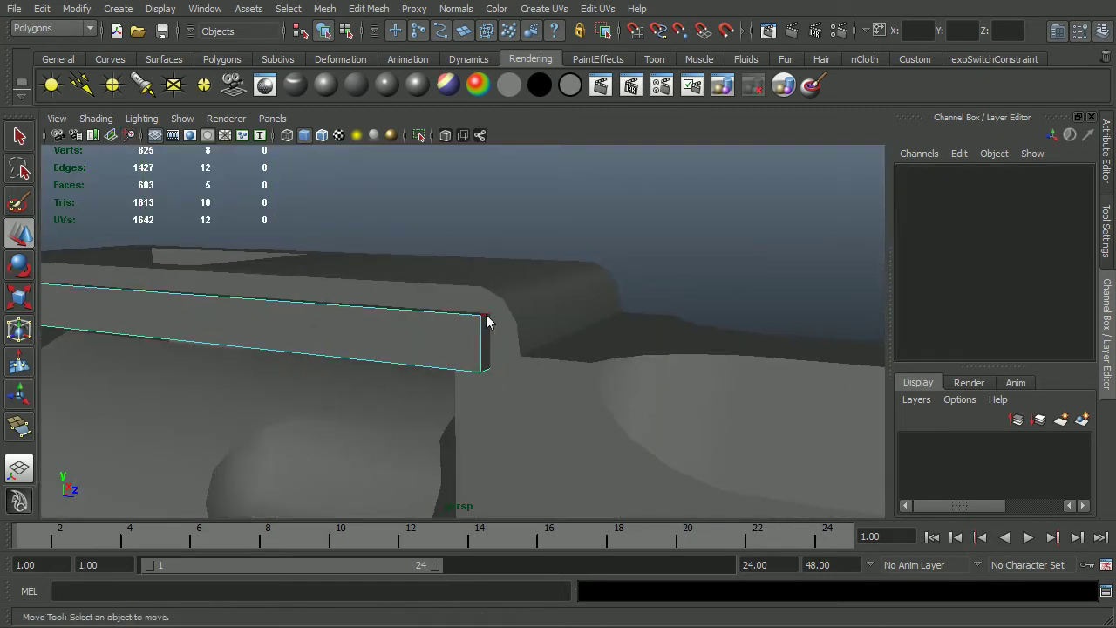
click(487, 322)
shift+right_drag(475, 366, 547, 364)
alt+drag(418, 371, 439, 346)
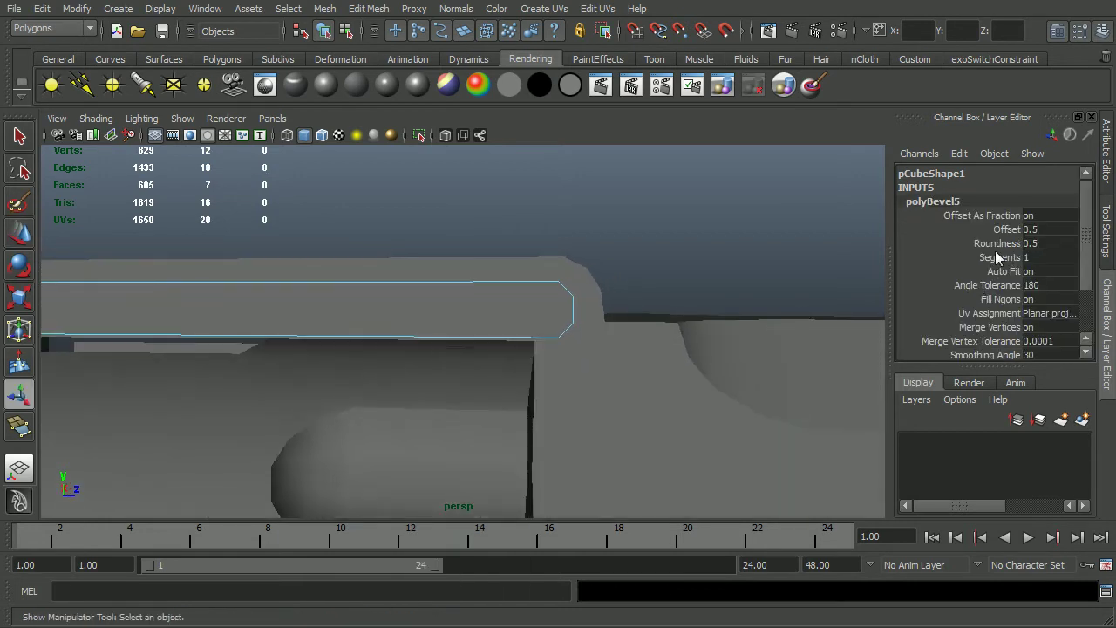
Step: Set the bevel to 2 segments with an offset of 0.8
mouse_move(583, 323)
alt+mouse_down()
mouse_move(512, 339)
mouse_move(599, 325)
mouse_move(567, 330)
alt+mouse_up()
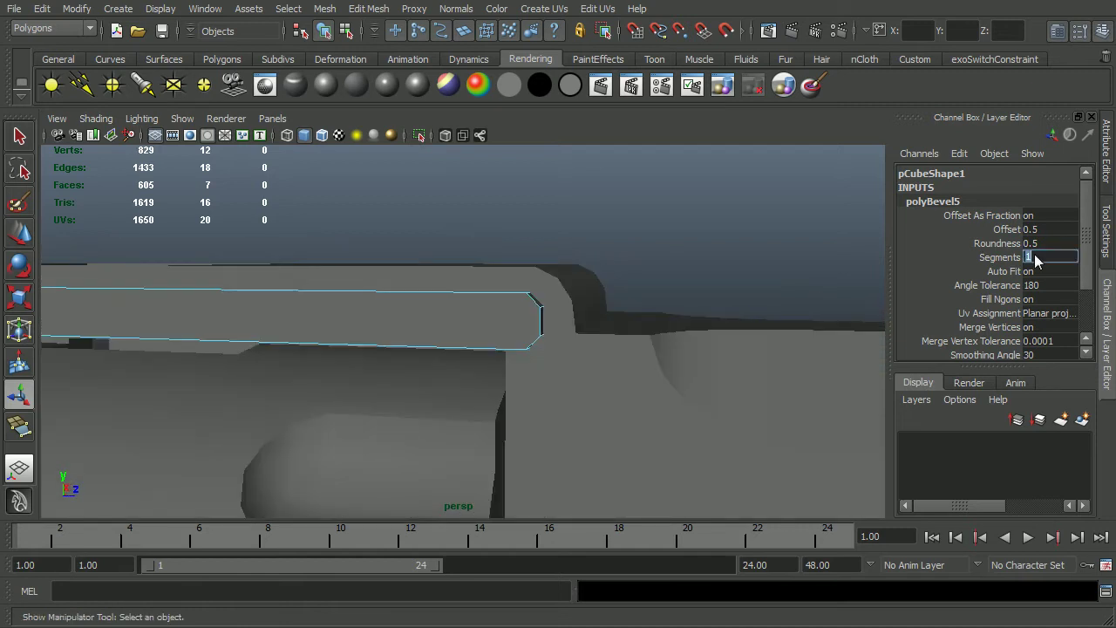
alt+drag(557, 502, 627, 428)
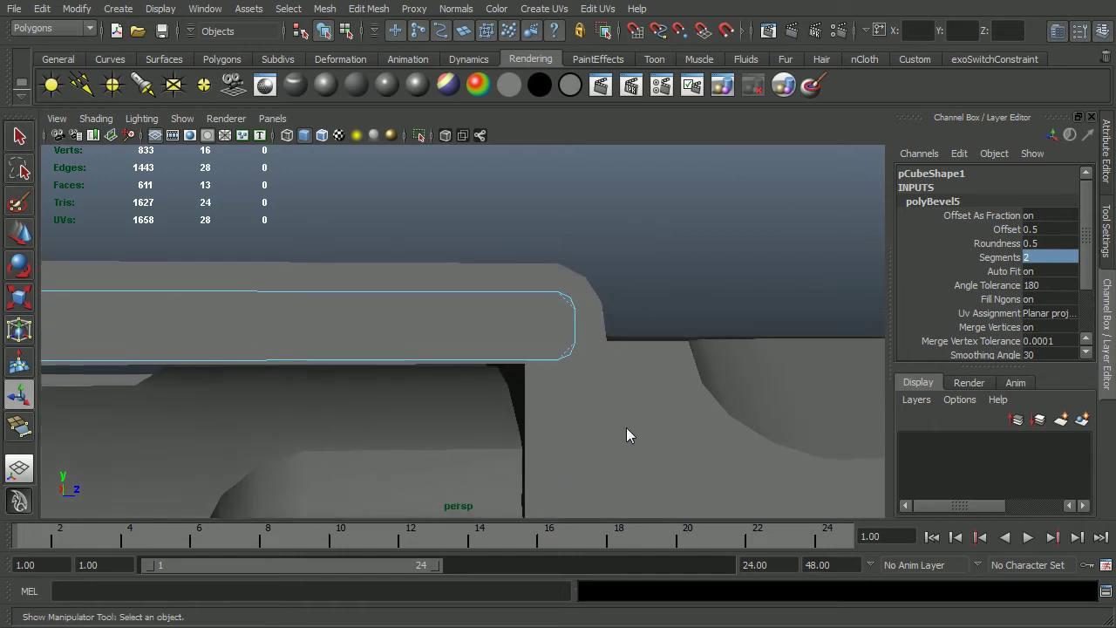
click(1007, 229)
middle_drag(649, 325, 682, 327)
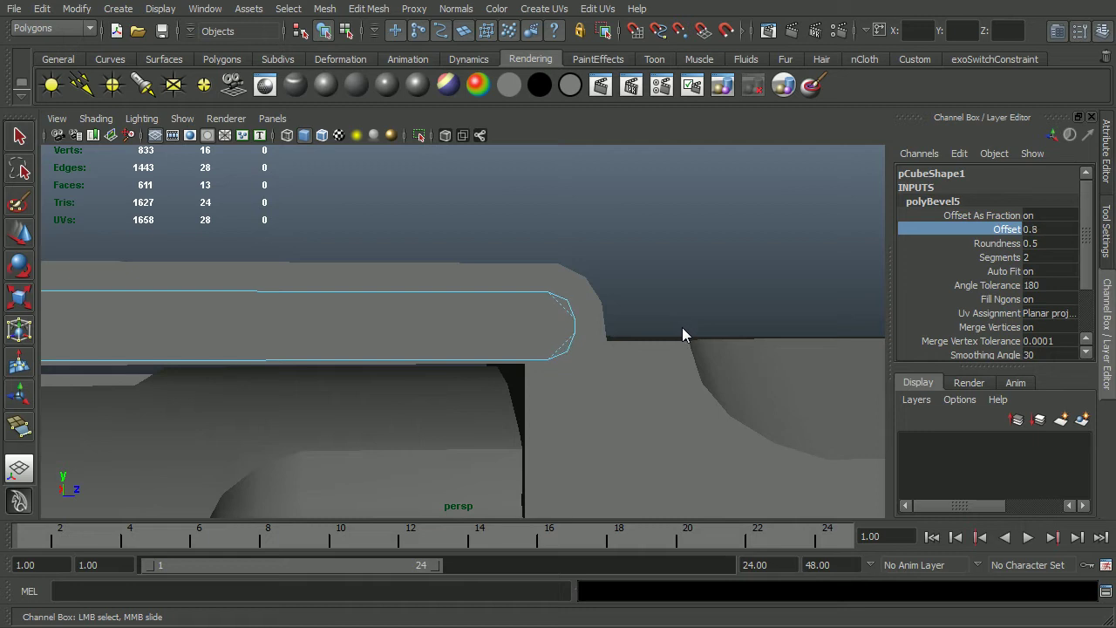
alt+drag(654, 349, 440, 414)
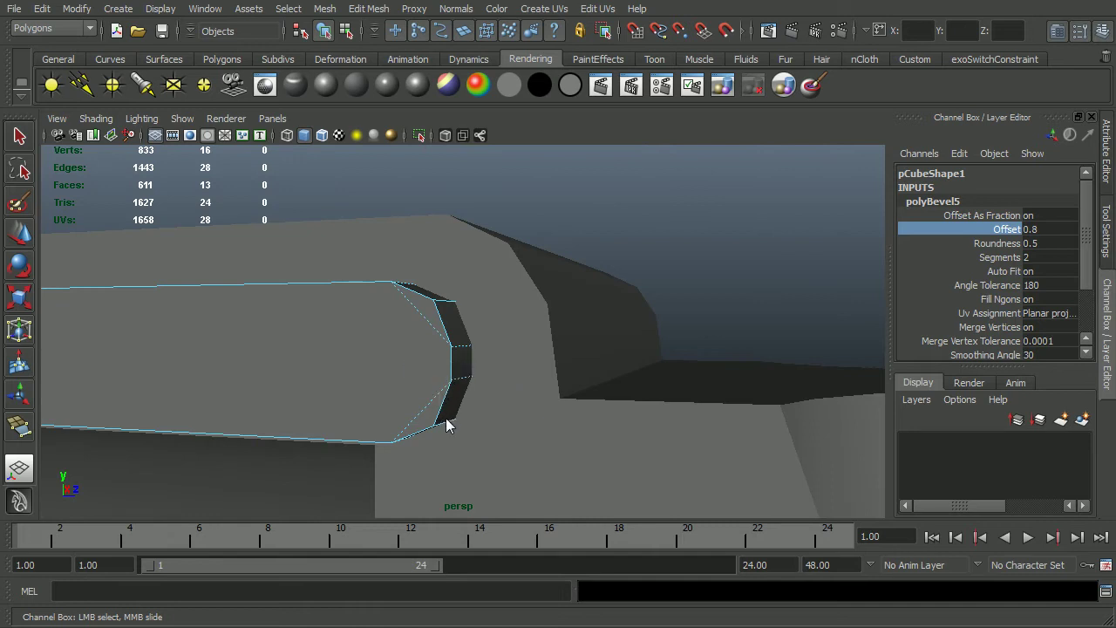
Step: Scale the middle edges of the upper and lower bevels slightly closer together vertically to refine the rounded end
key(t)
right_drag(451, 396, 451, 356)
click(447, 324)
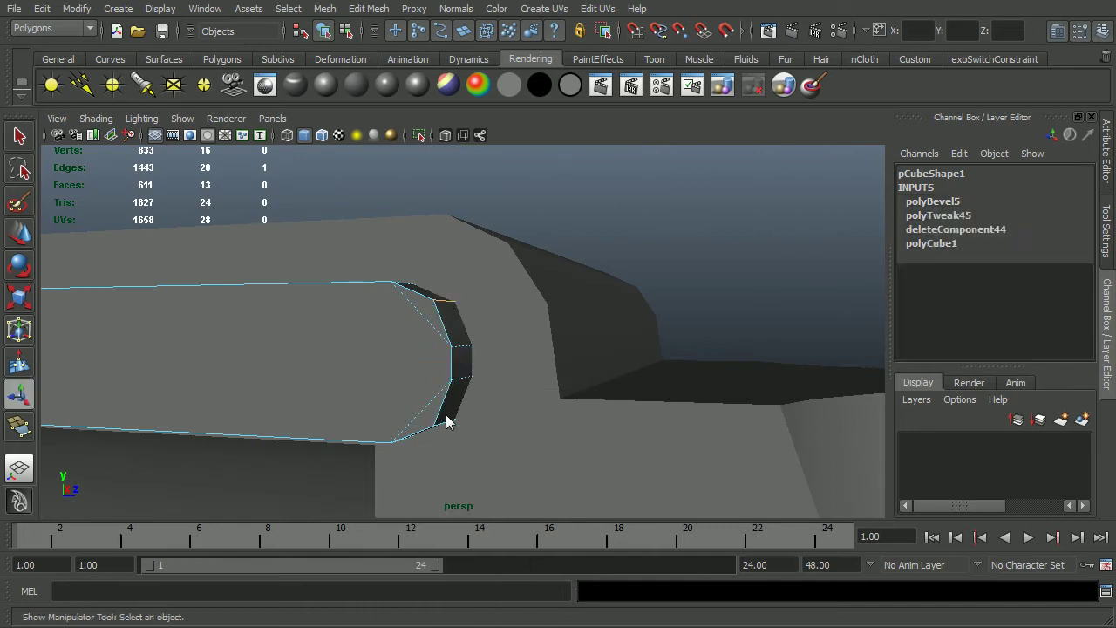
key(w)
drag(534, 366, 558, 367)
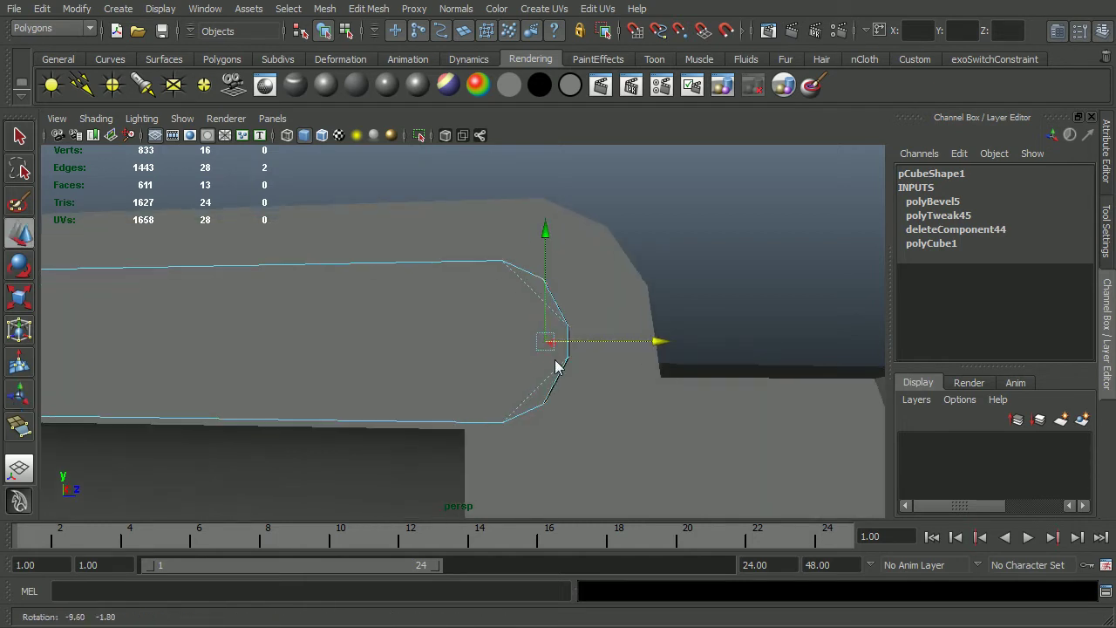
key(r)
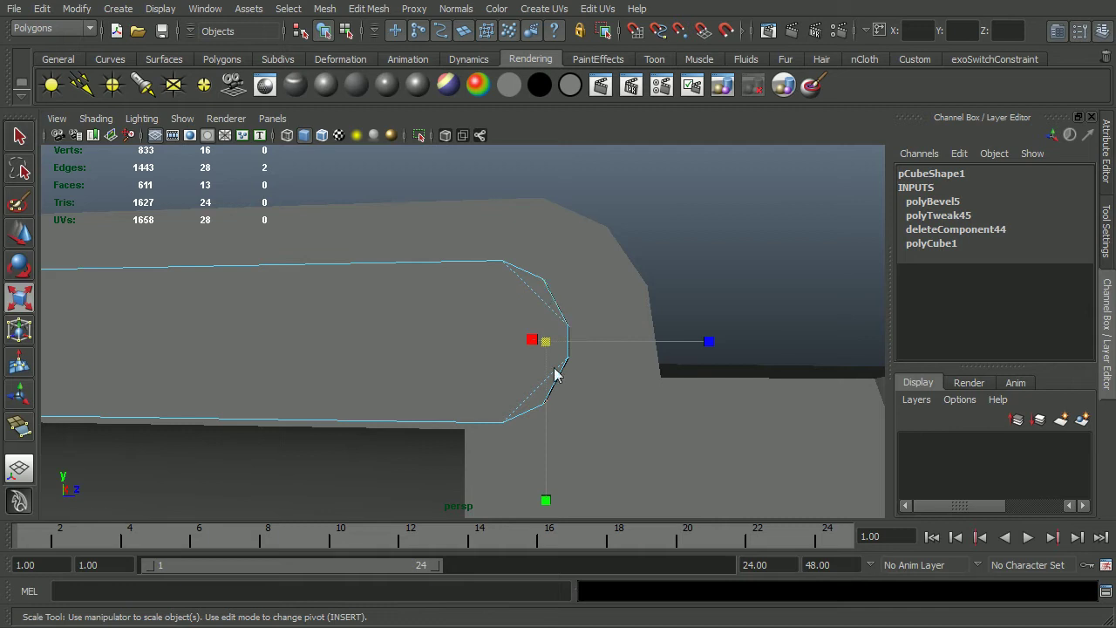
drag(550, 500, 548, 485)
alt+drag(558, 477, 560, 476)
mouse_move(558, 369)
alt+mouse_down()
mouse_move(580, 369)
mouse_move(540, 370)
alt+mouse_up()
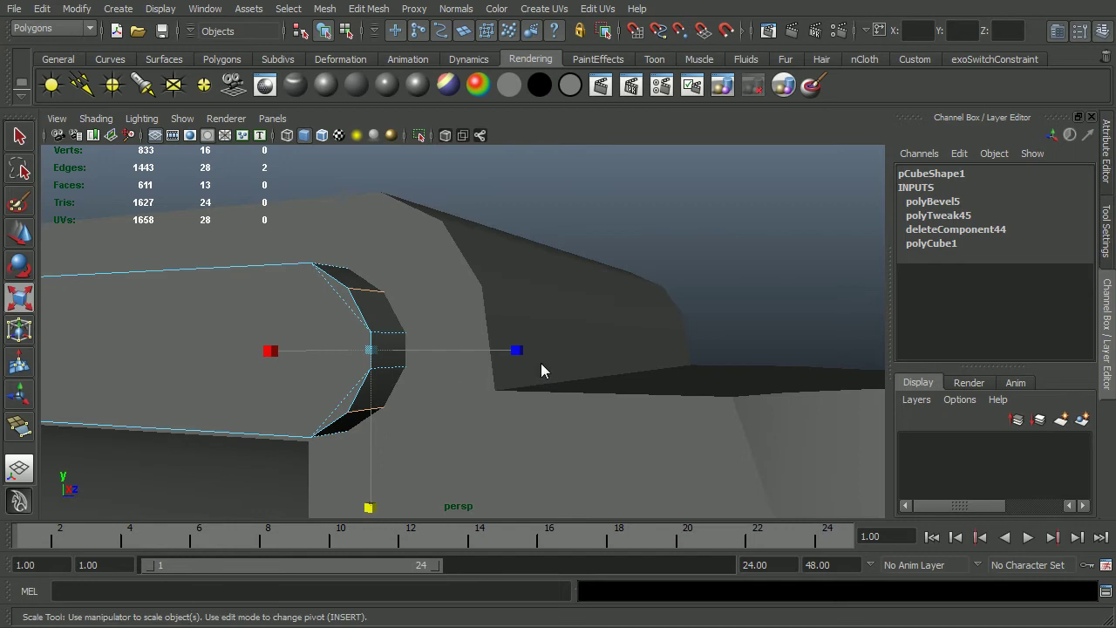
Step: Scale the small face at the tip of the bar's rounded end taller to even out the curve
mouse_move(400, 363)
right_down()
mouse_move(398, 398)
mouse_move(395, 358)
right_up()
click(392, 353)
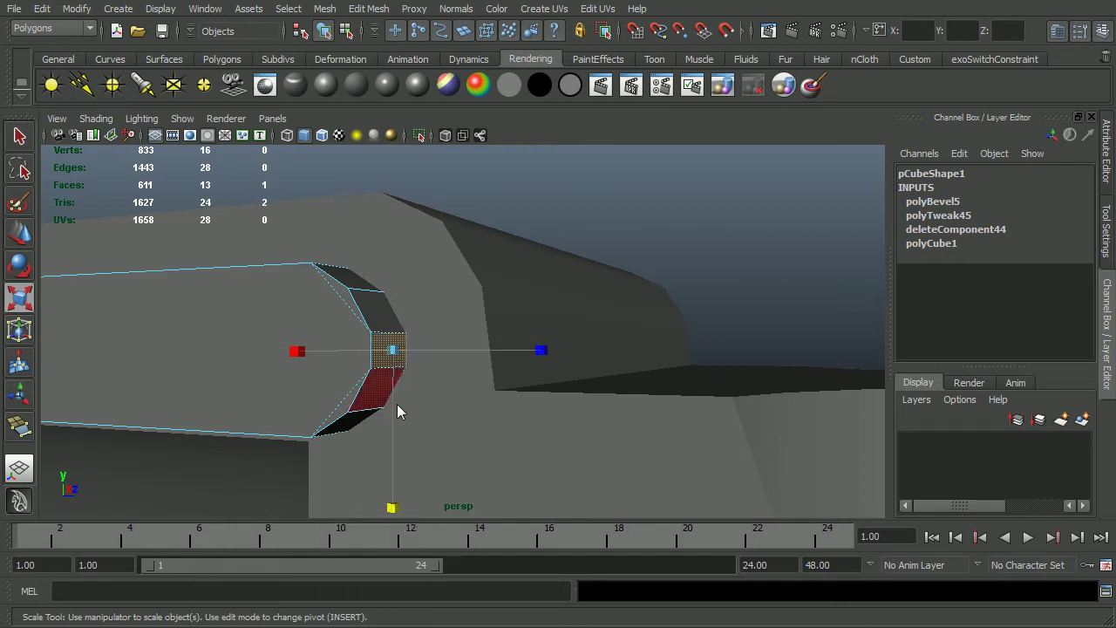
drag(390, 511, 389, 575)
alt+drag(446, 452, 493, 446)
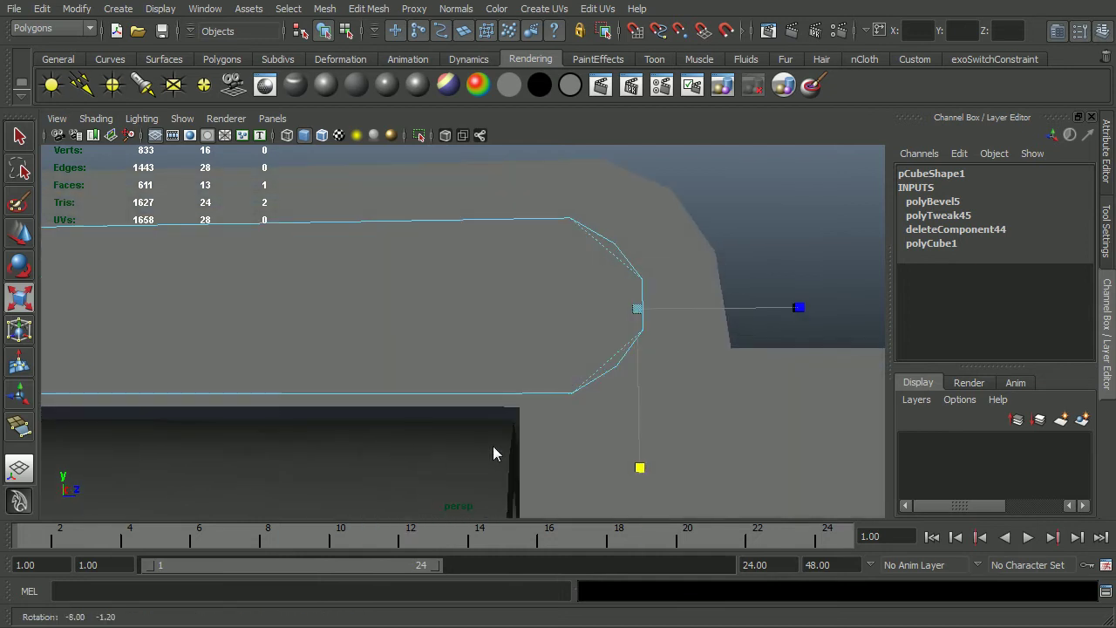
alt+drag(613, 415, 597, 418)
alt+drag(562, 380, 600, 377)
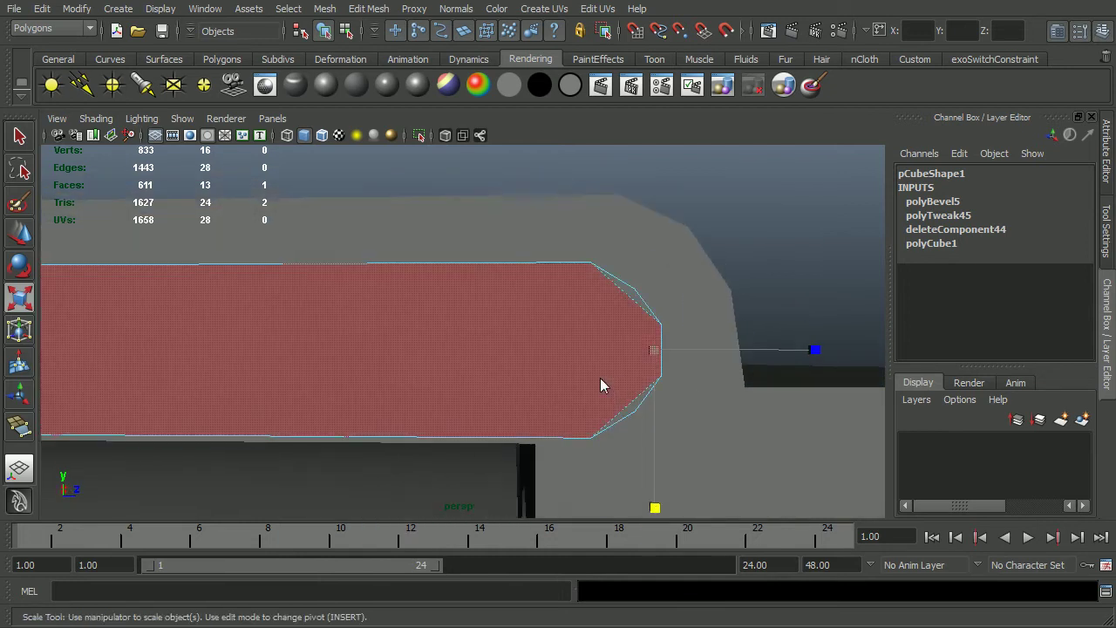
Step: Delete the two diagonal edges cutting across the corners of the bar's outer side face
click(634, 301)
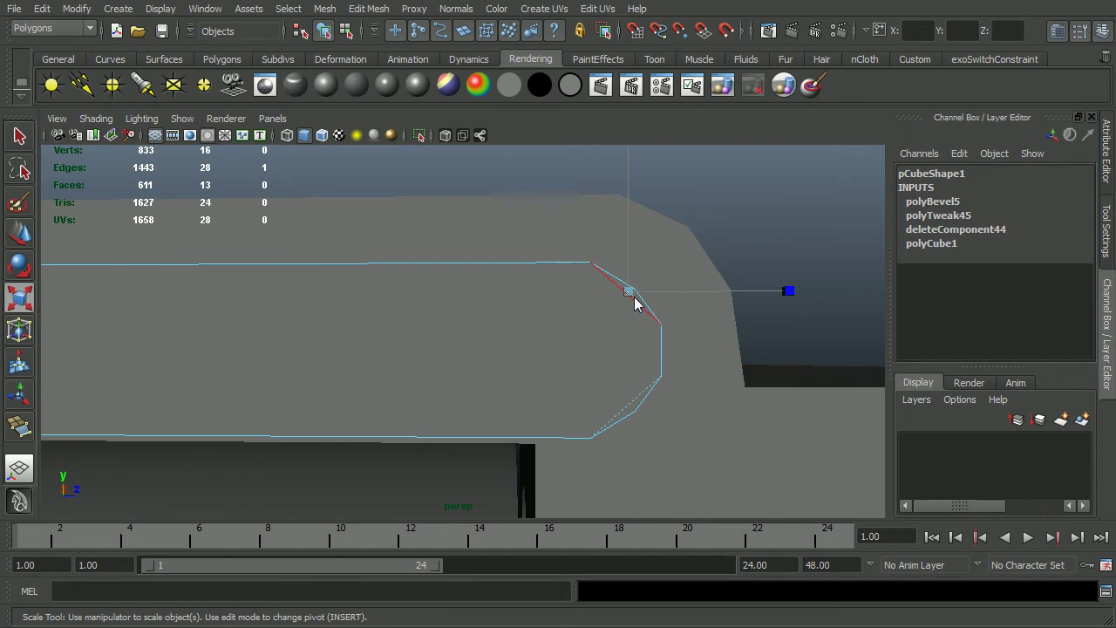
double_click(637, 301)
shift+click(629, 401)
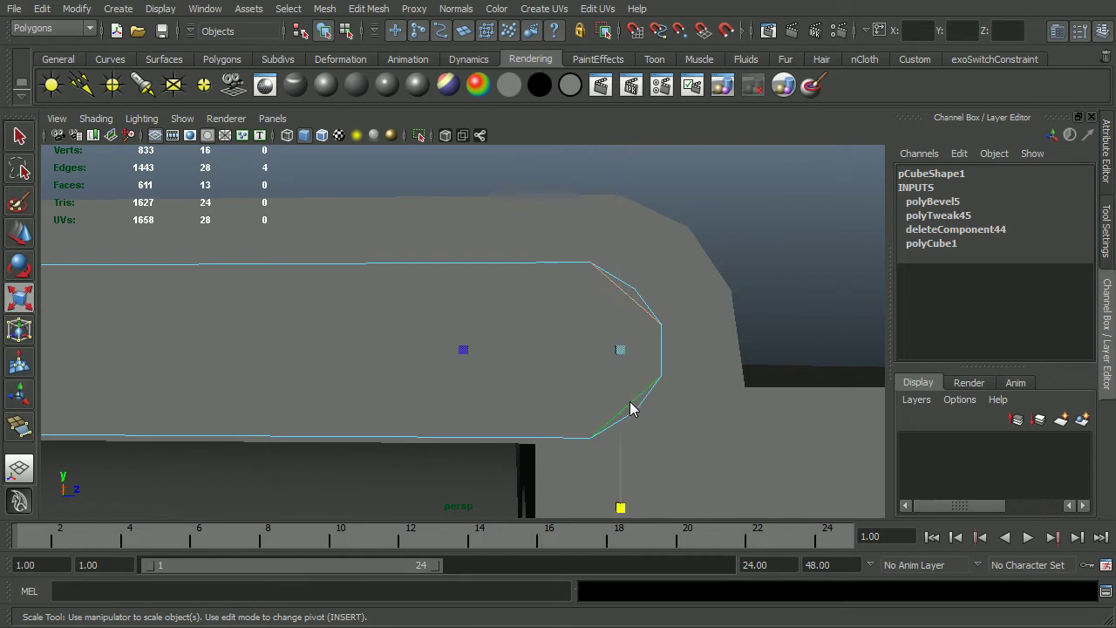
click(630, 401)
shift+click(634, 304)
shift+right_drag(634, 304, 612, 318)
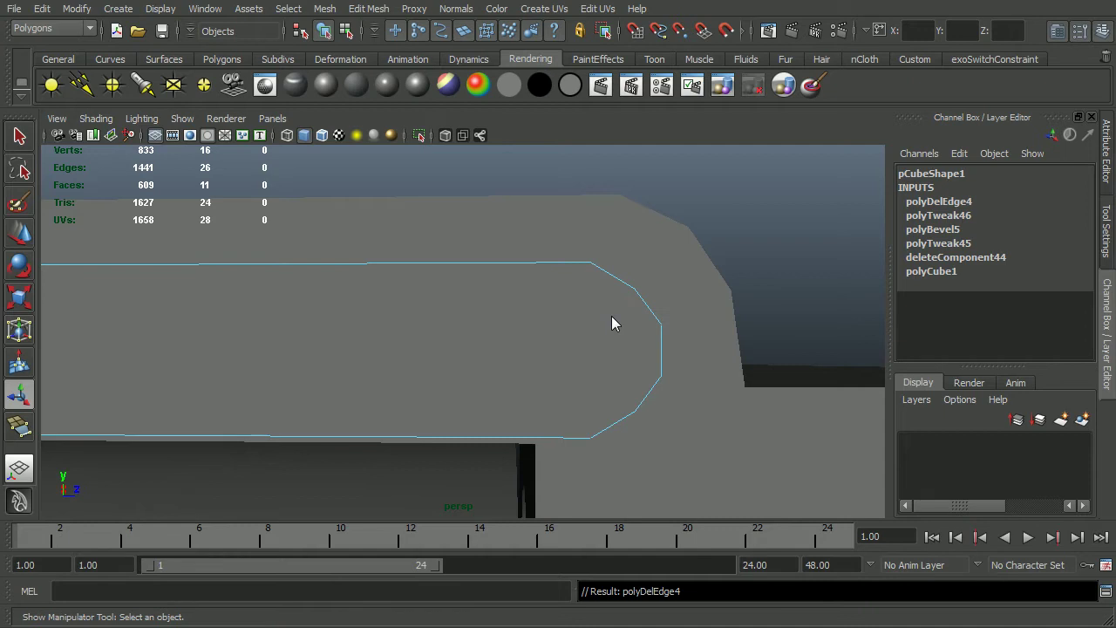
Step: Isolate the bar and delete the two small triangular faces at the rounded end of its open inner side
key(F8)
key(ctrl+1)
alt+drag(611, 318, 280, 362)
right_drag(280, 362, 271, 365)
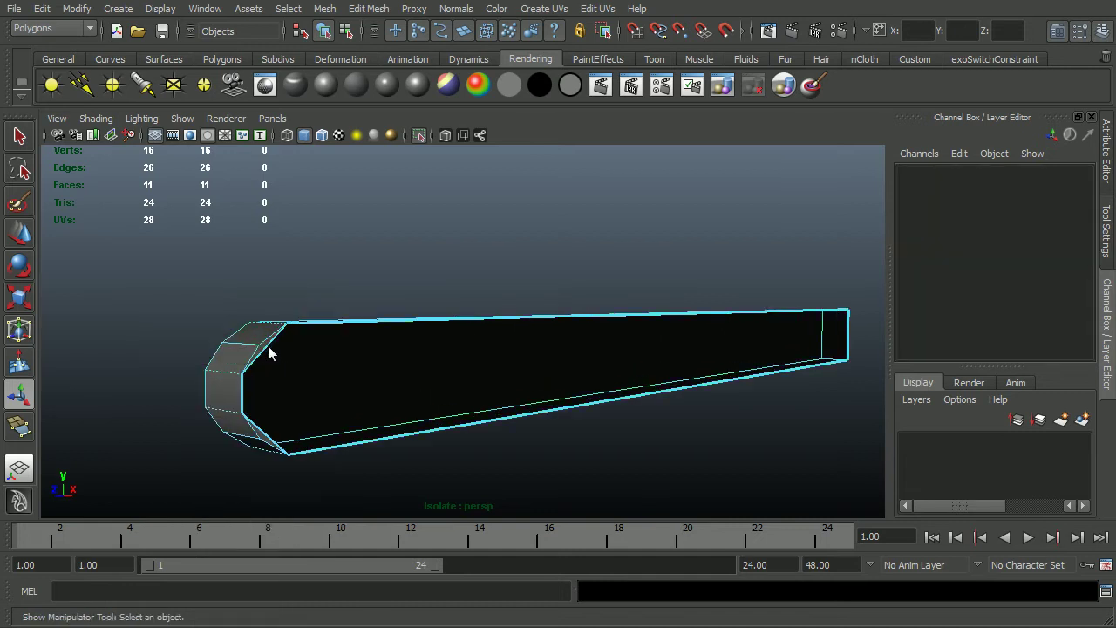
click(268, 349)
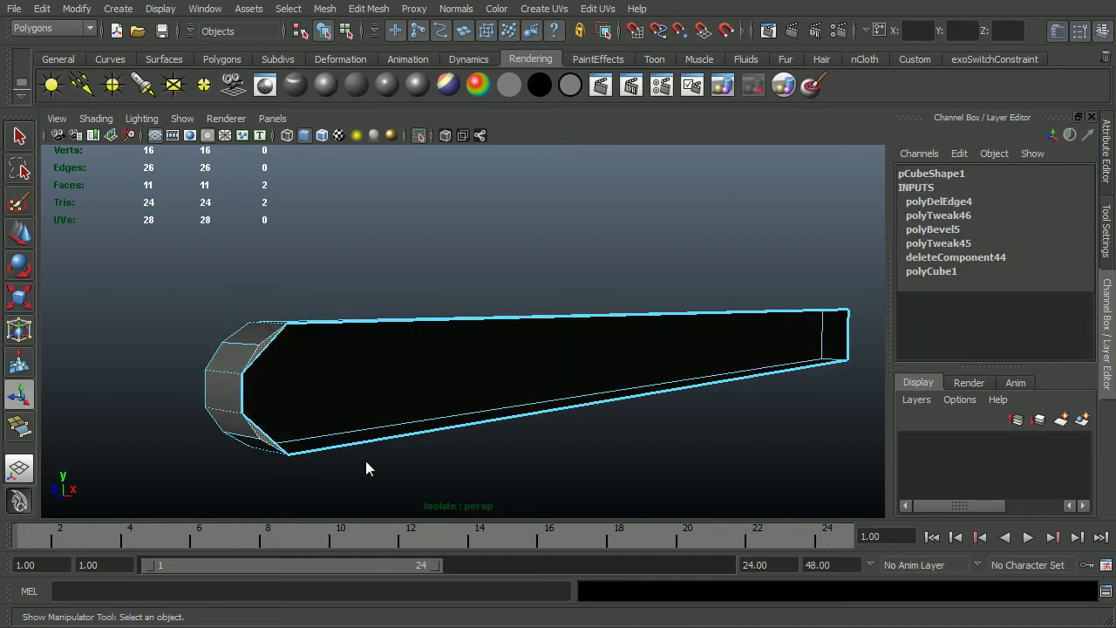
key(Delete)
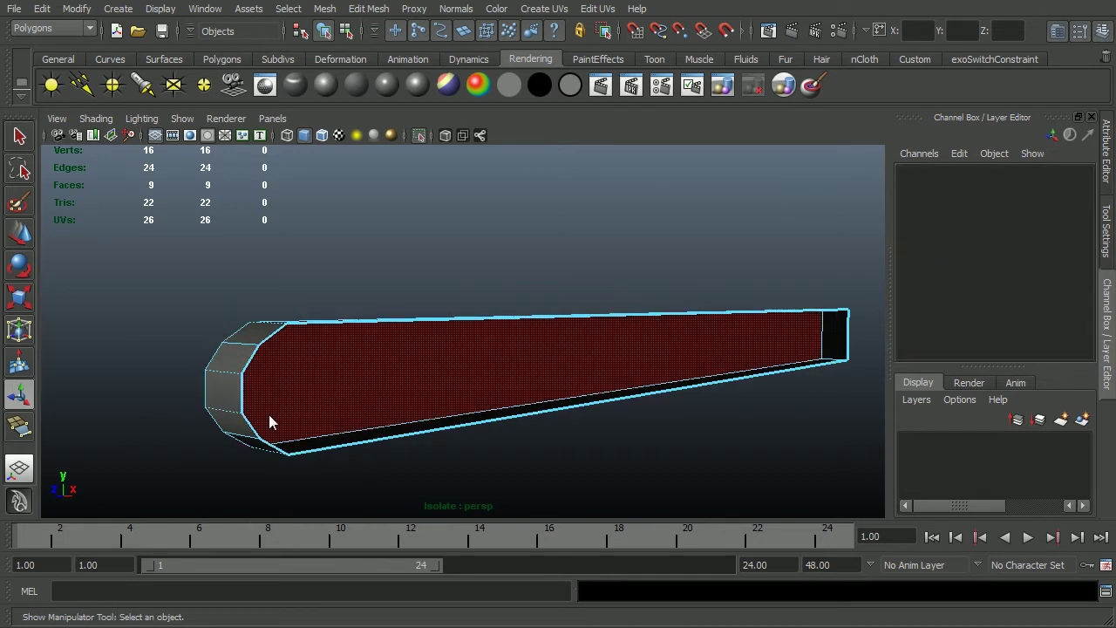
Step: Turn off isolation in the side view so the whole revolver and the bar are shown together
click(244, 350)
key(space)
drag(309, 441, 356, 431)
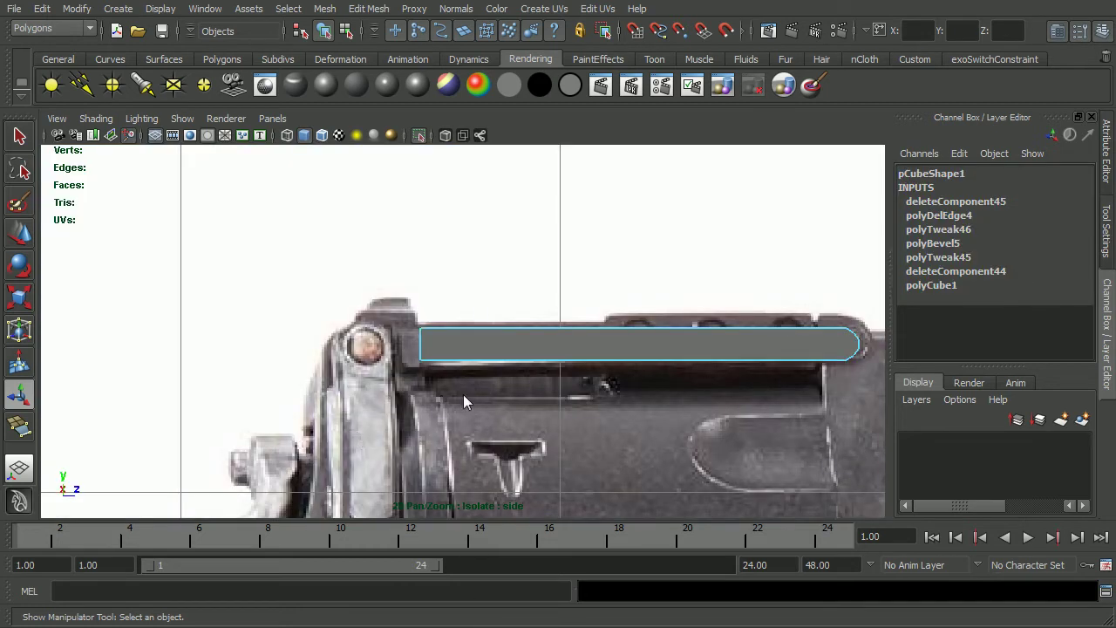
click(182, 118)
mouse_move(259, 144)
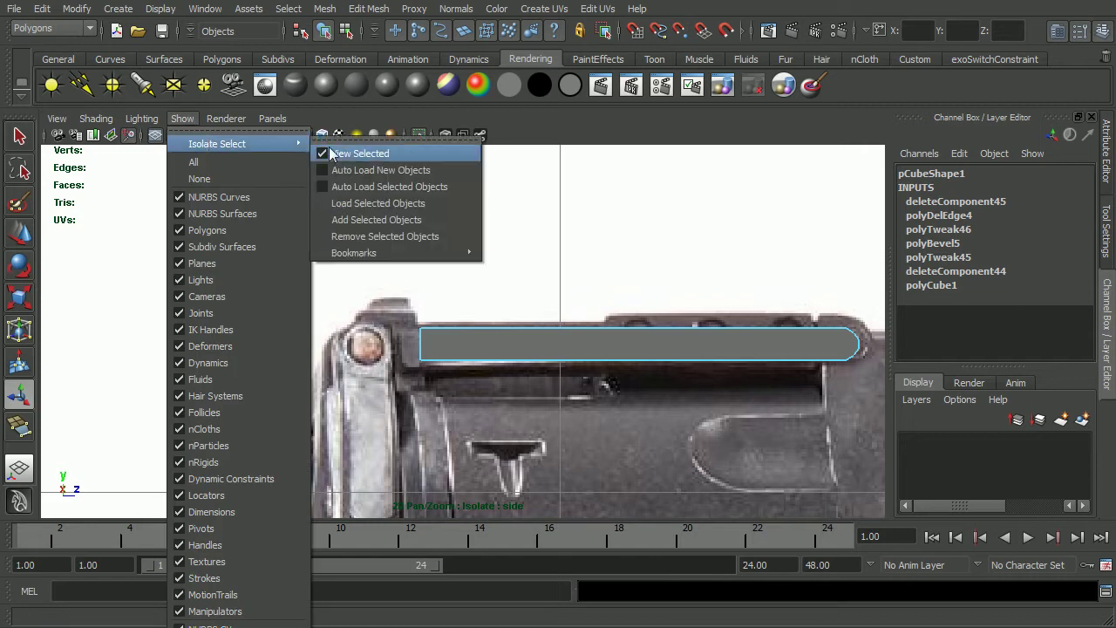
click(366, 155)
Step: Scale the selected edges of the bar's rounded end vertically by about 1.07 and return to object mode with nothing selected
alt+middle_drag(576, 311, 403, 298)
alt+right_drag(402, 298, 606, 301)
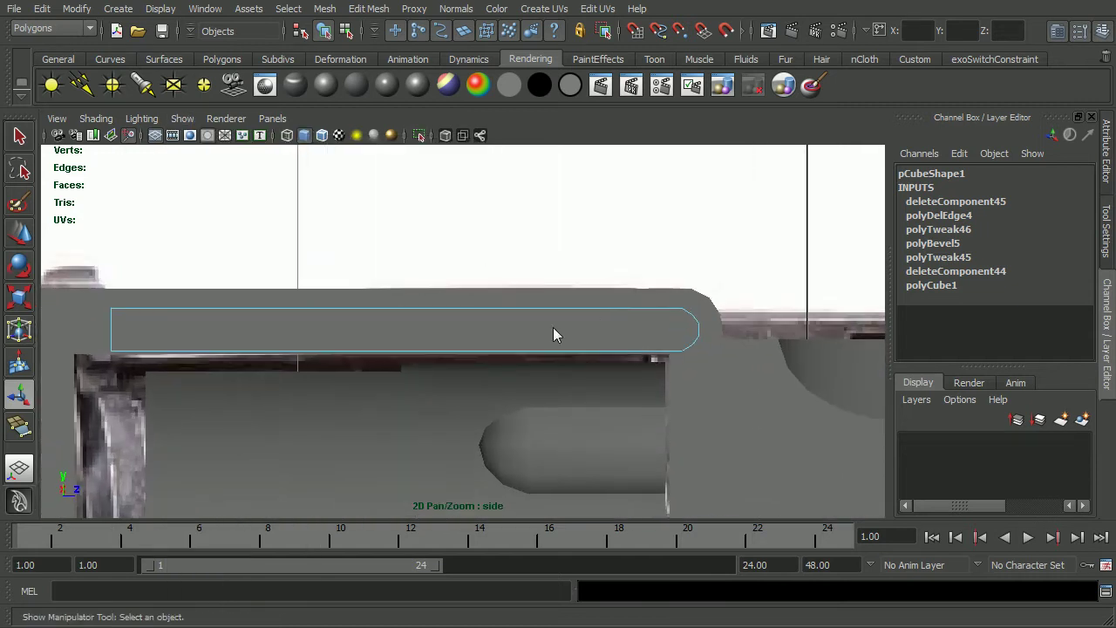
alt+middle_drag(553, 327, 409, 332)
alt+right_drag(408, 331, 811, 343)
key(r)
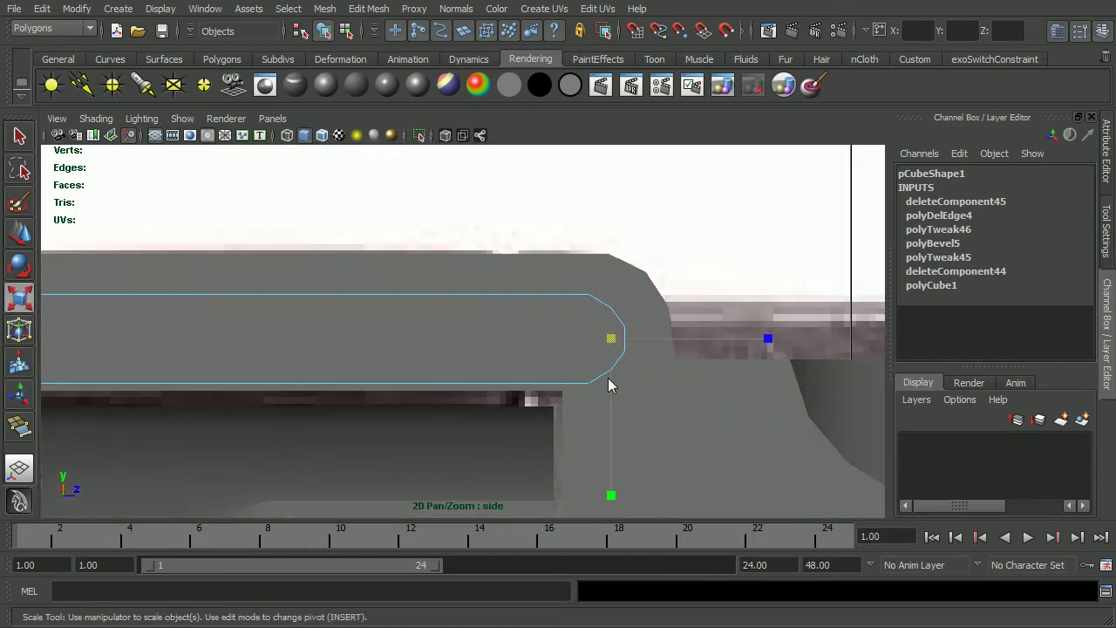
drag(611, 493, 615, 504)
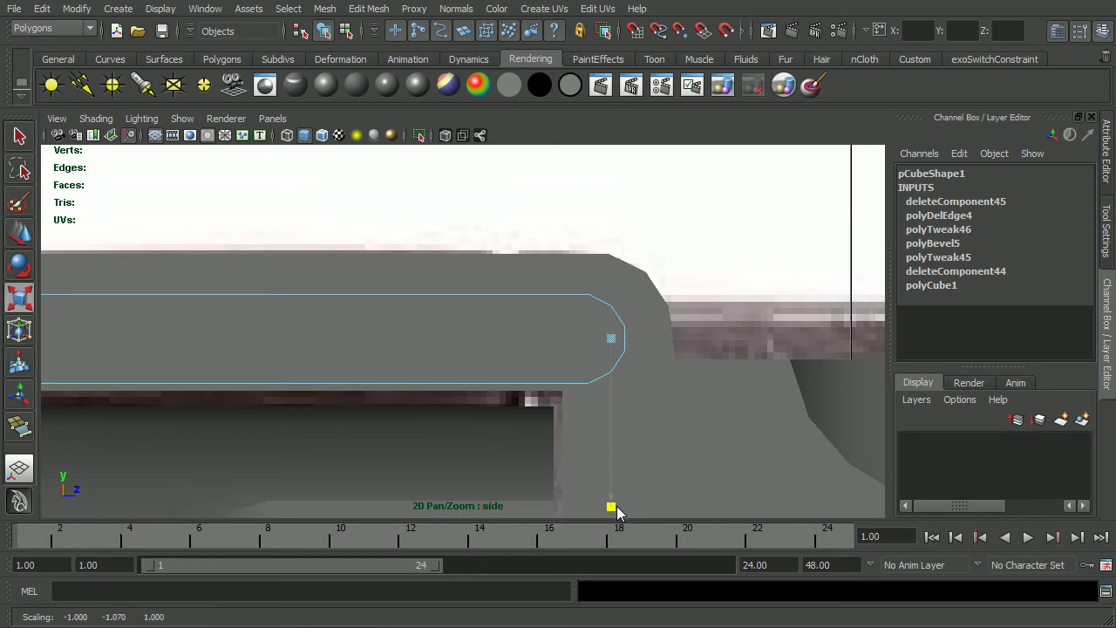
key(F8)
key(F8)
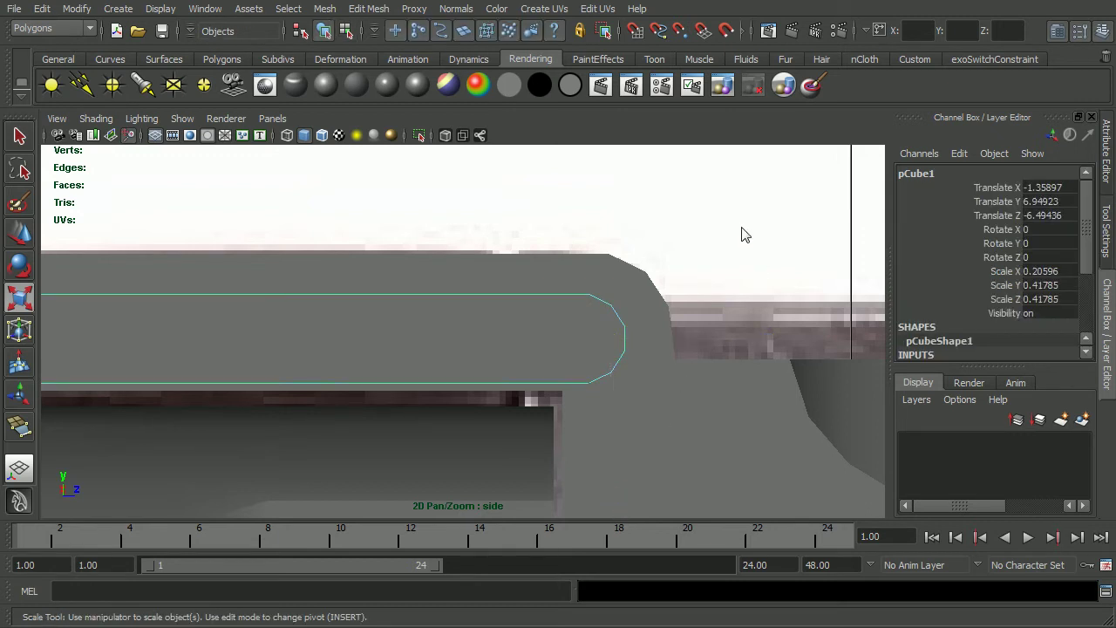
click(742, 230)
Step: Extrude the bar's long outer side face and scale the new face down uniformly to form an inset
alt+right_drag(714, 372, 511, 355)
click(480, 349)
key(space)
drag(469, 348, 497, 352)
alt+right_drag(497, 352, 415, 375)
alt+drag(415, 375, 666, 368)
right_drag(639, 354, 640, 392)
click(635, 353)
alt+drag(643, 388, 618, 365)
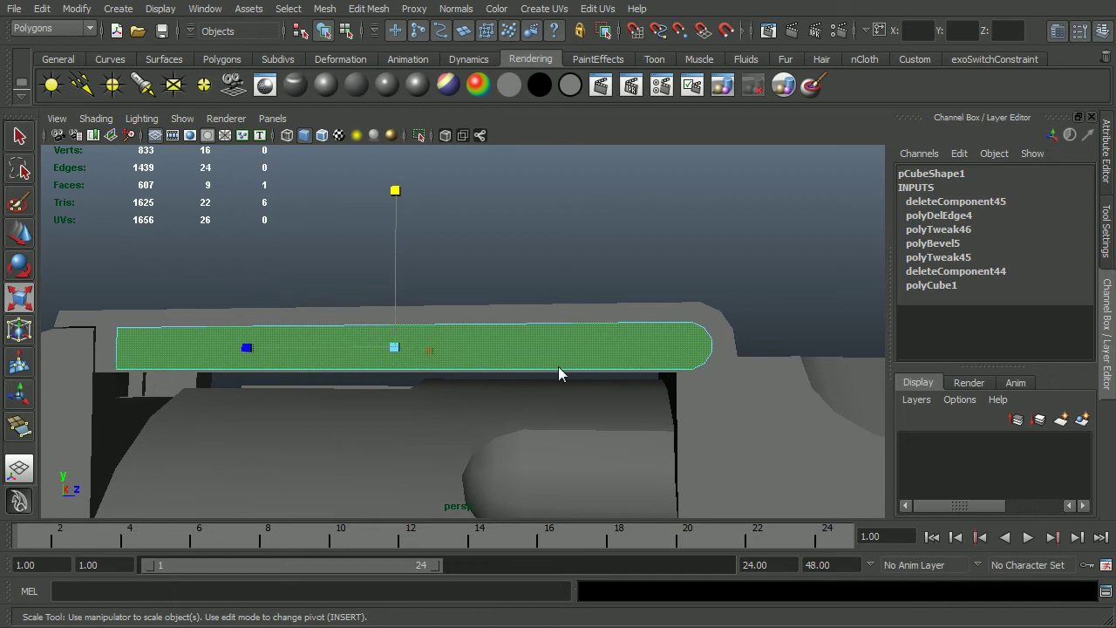
click(324, 9)
click(382, 48)
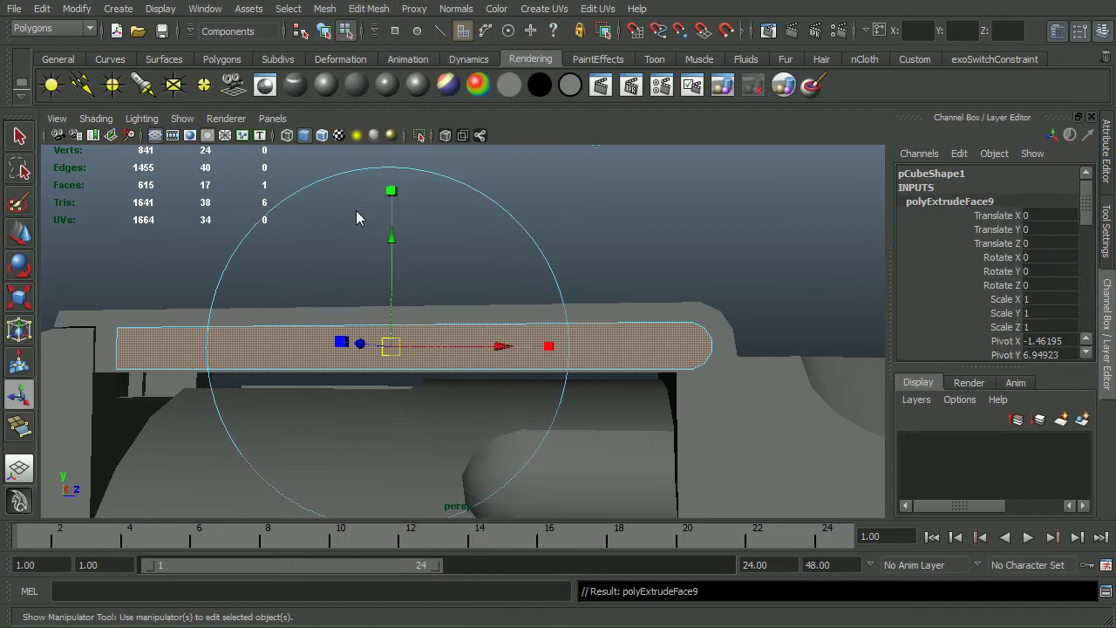
click(392, 191)
drag(392, 349, 311, 373)
Step: Shift the inset face lengthwise in the wireframe side view so its rounded end meets the slot's rounded end in the reference
key(space)
mouse_move(311, 373)
alt+right_down()
mouse_move(449, 374)
mouse_move(663, 403)
alt+right_up()
key(4)
alt+right_drag(236, 404, 338, 411)
alt+middle_drag(338, 412, 501, 412)
drag(230, 338, 226, 338)
alt+right_drag(317, 356, 281, 357)
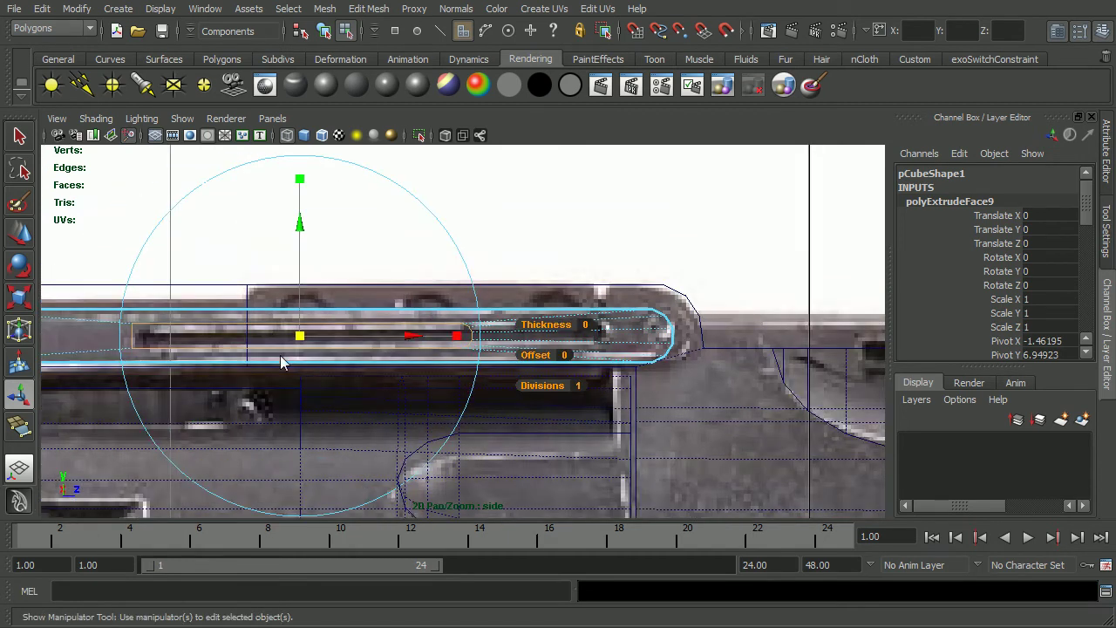
key(w)
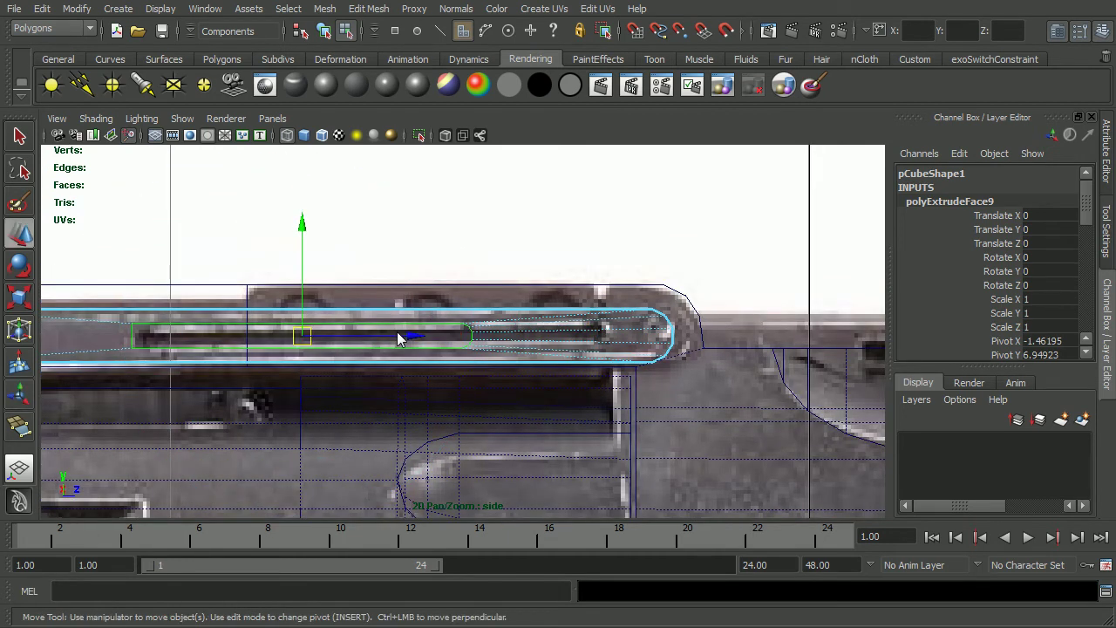
drag(403, 344, 575, 328)
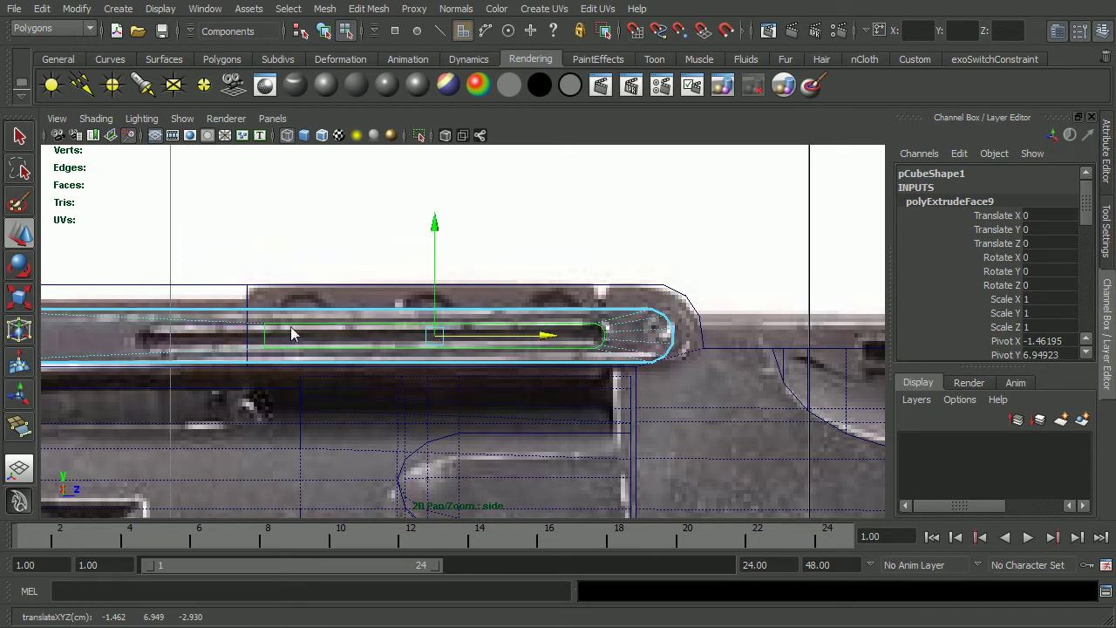
Step: Move the two vertices at the inset's square end to the far end of the reference slot, and select the inset face
right_drag(293, 323, 291, 378)
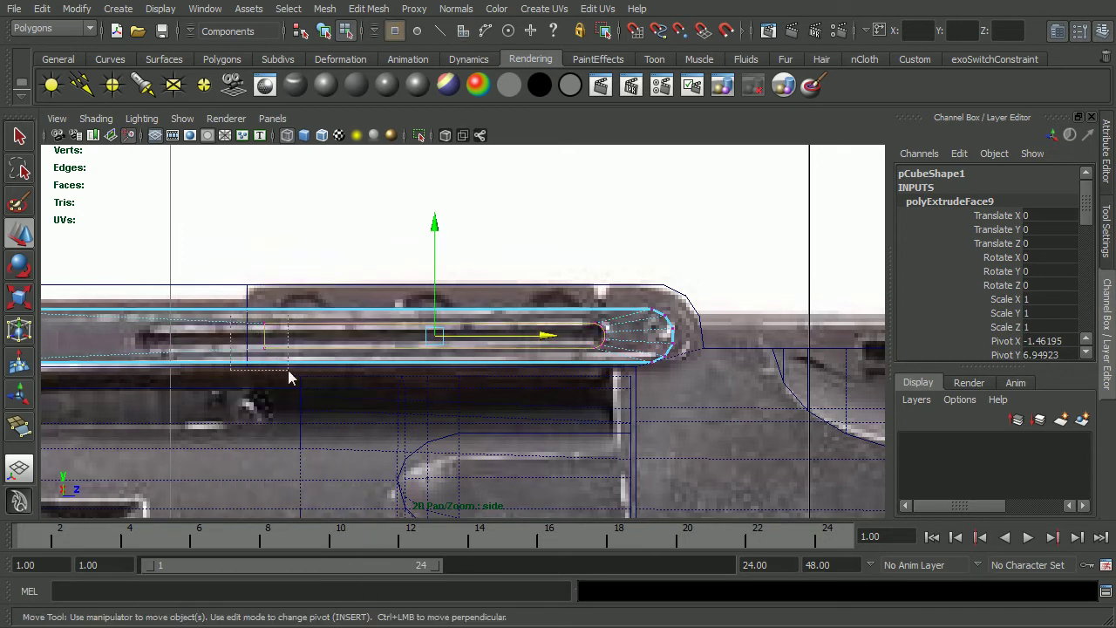
drag(293, 341, 168, 350)
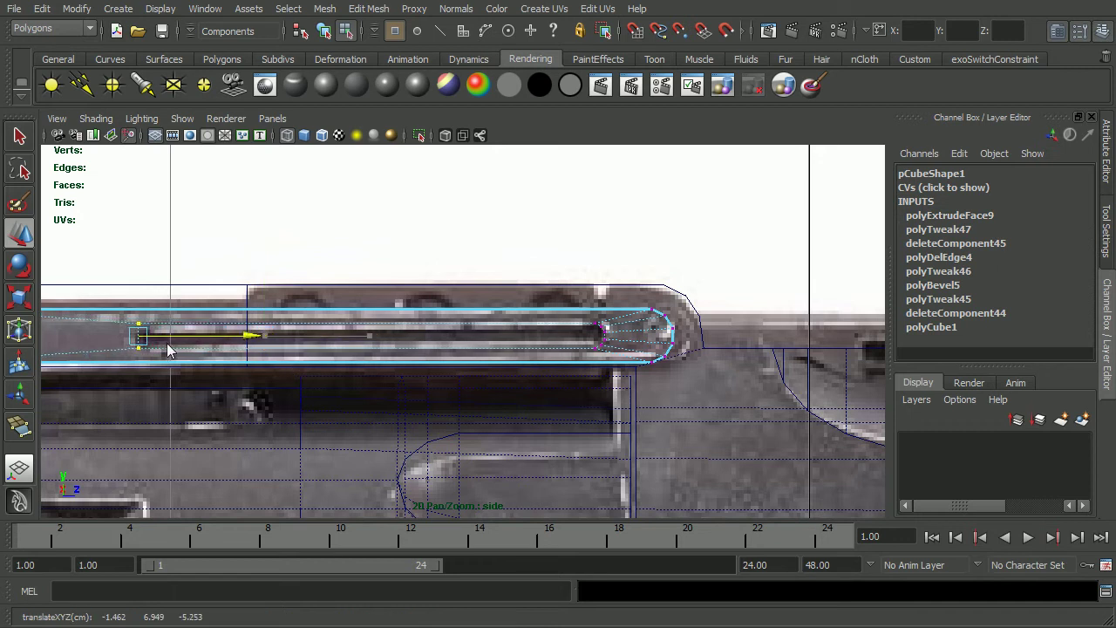
click(218, 356)
mouse_move(303, 340)
right_down()
mouse_move(305, 381)
mouse_move(305, 335)
right_up()
key(F8)
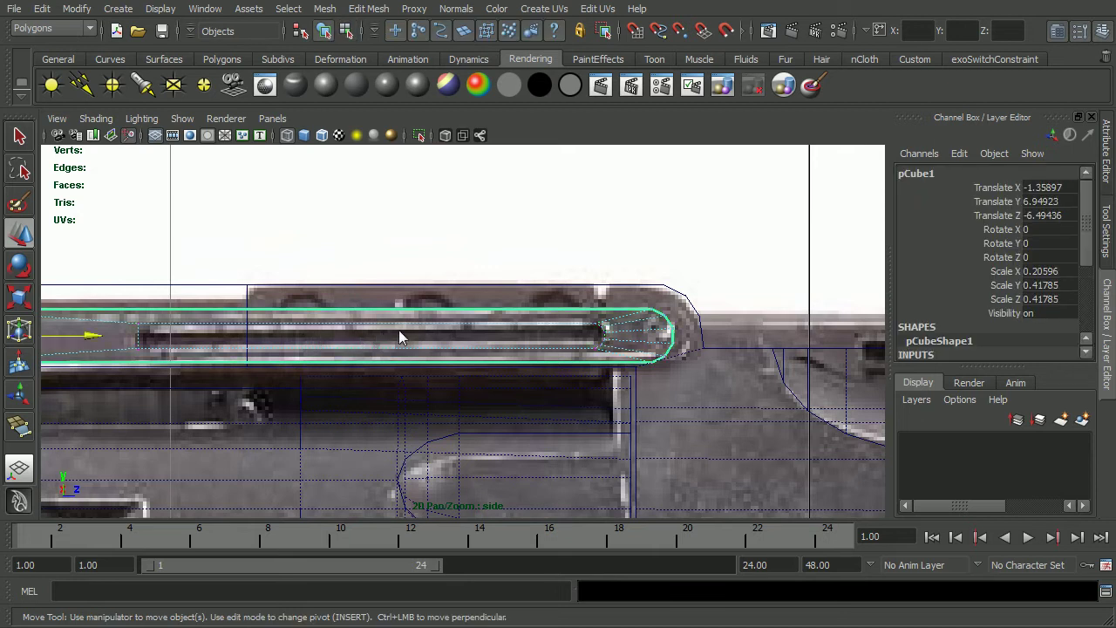
right_drag(437, 321, 435, 348)
click(435, 342)
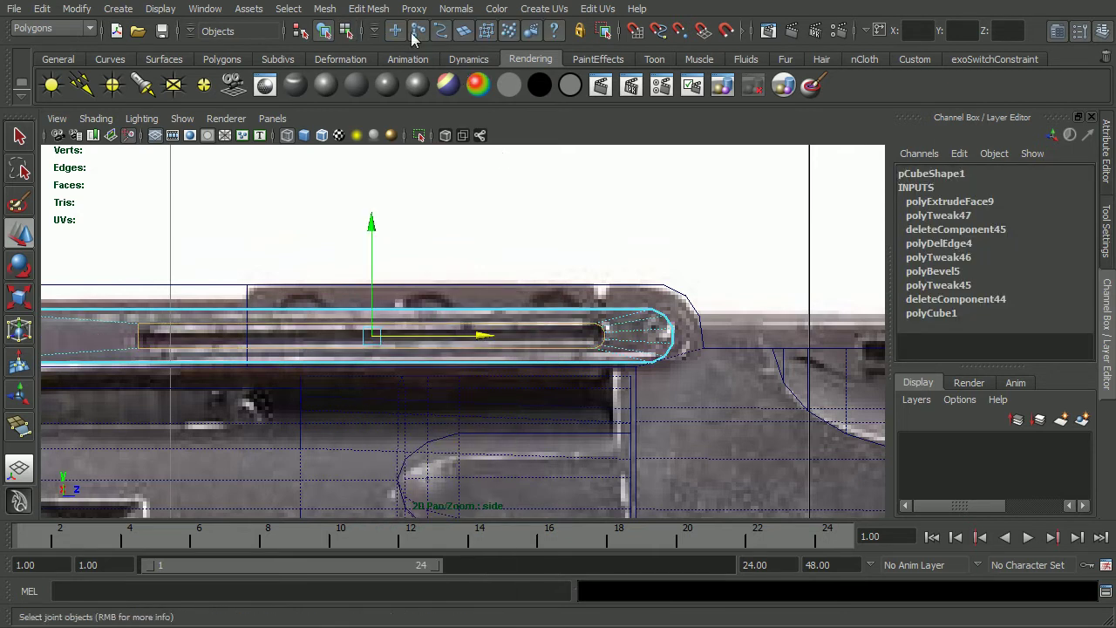
click(369, 8)
click(383, 49)
alt+drag(519, 187, 562, 321)
drag(463, 371, 450, 372)
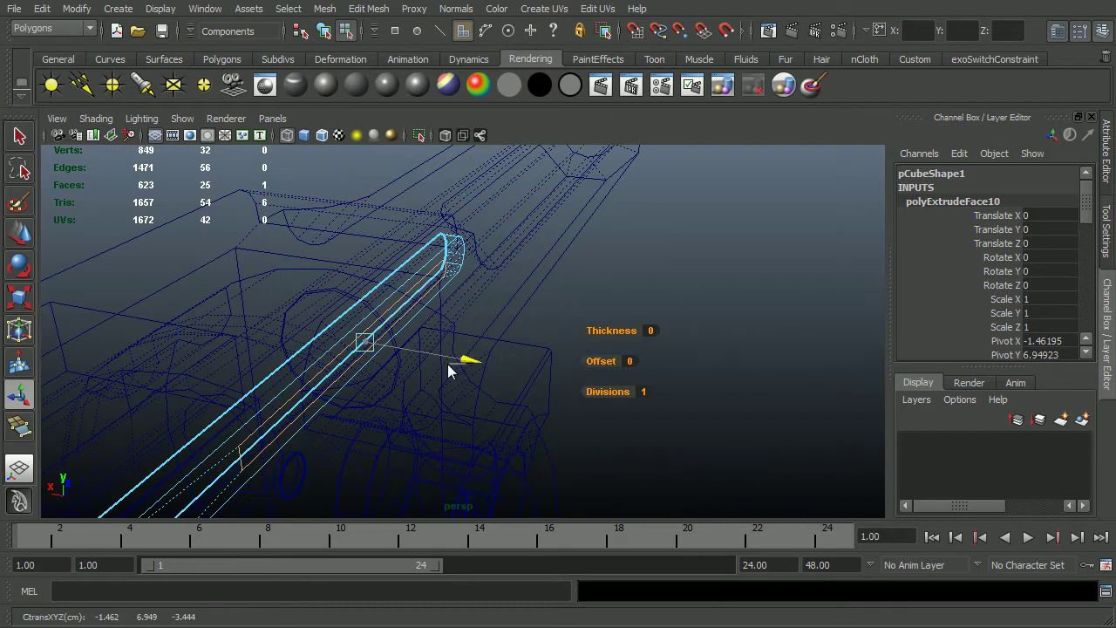
key(ctrl+z)
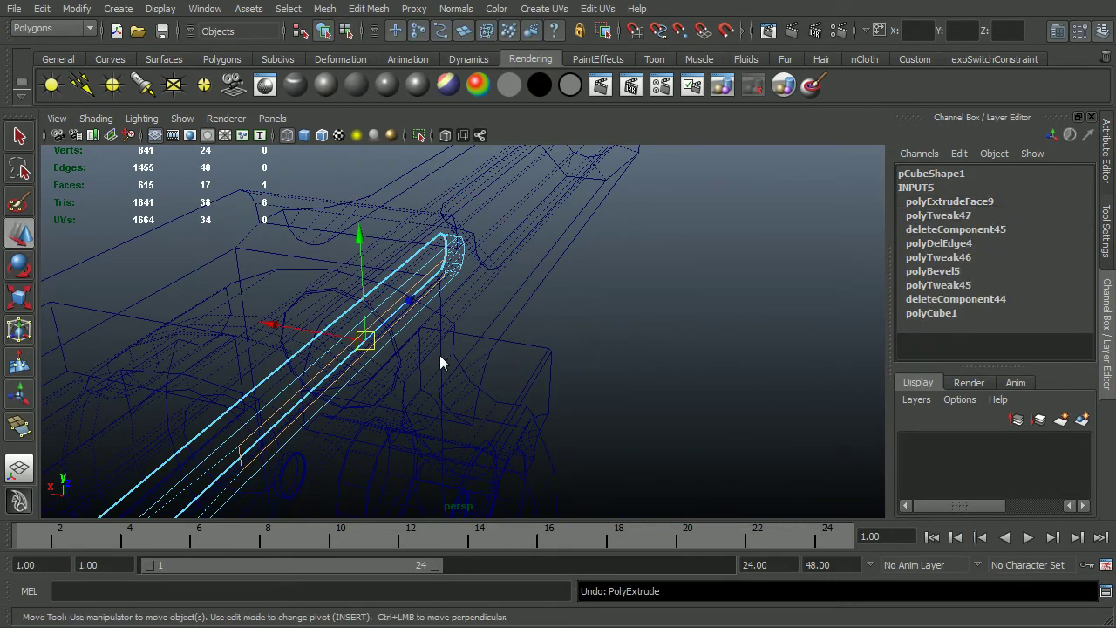
key(w)
drag(340, 337, 311, 338)
key(ctrl+z)
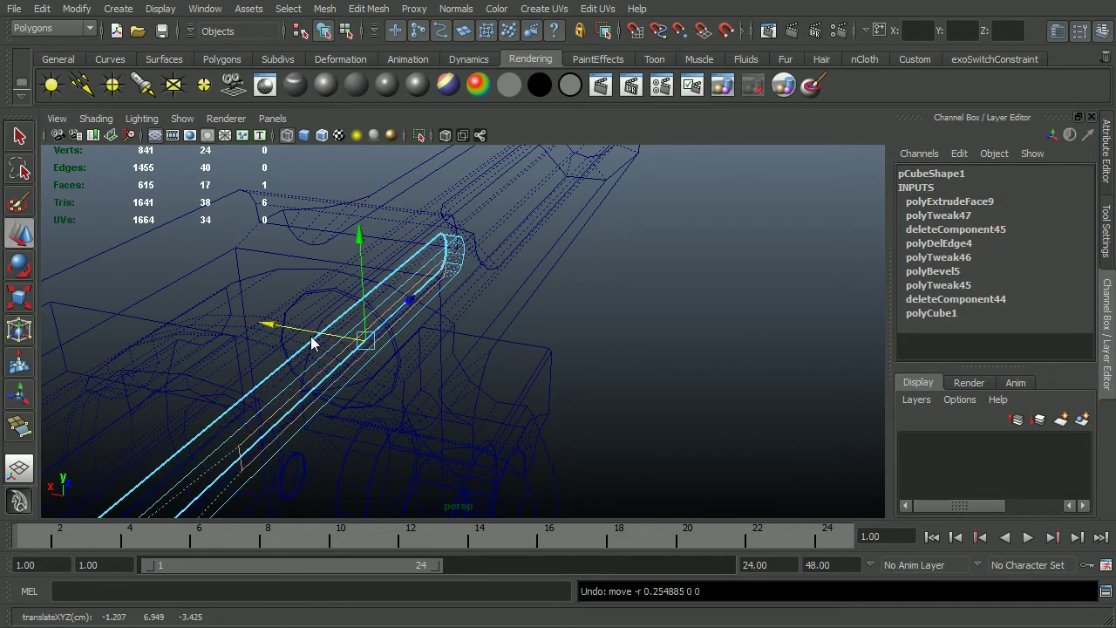
Step: Extrude the slot-shaped inset face inward through the bar and delete the face at the bottom of the slot
click(368, 9)
click(379, 47)
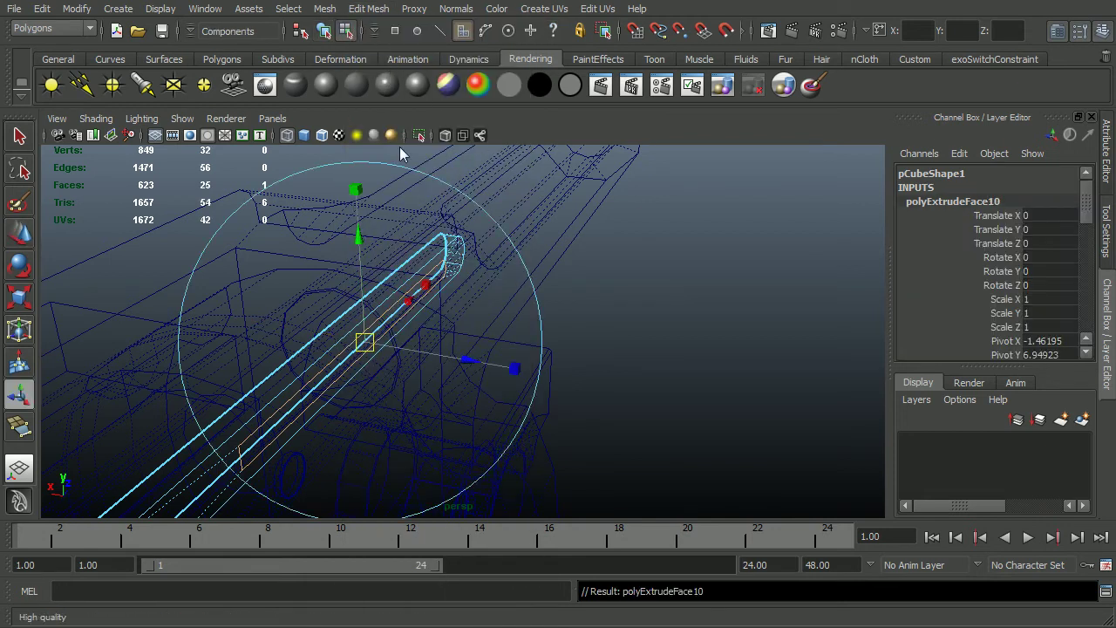
drag(465, 360, 421, 366)
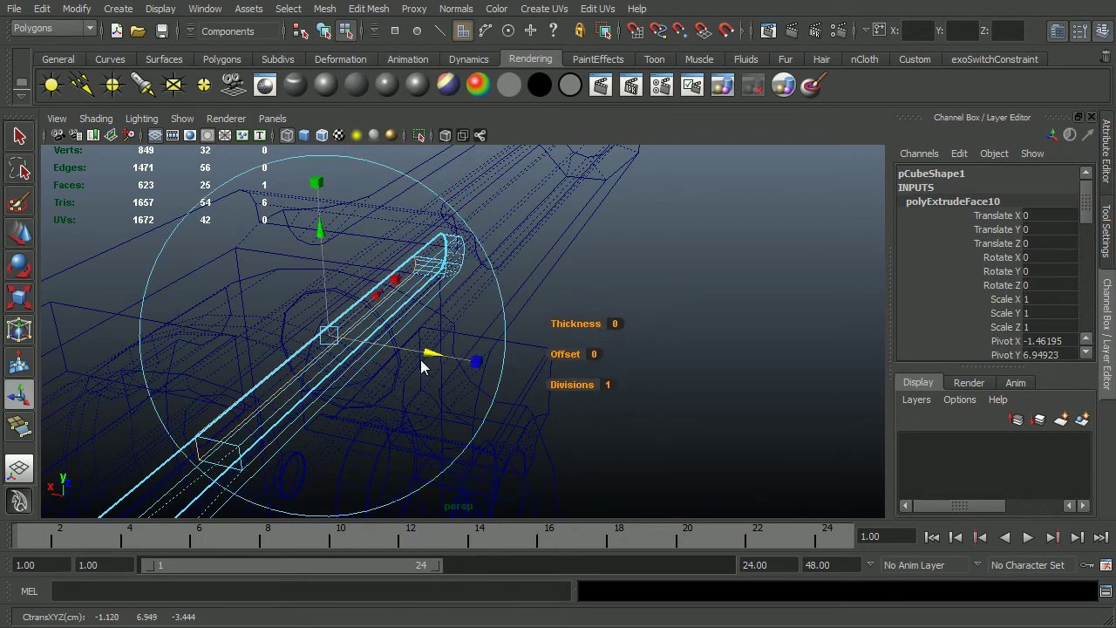
key(Delete)
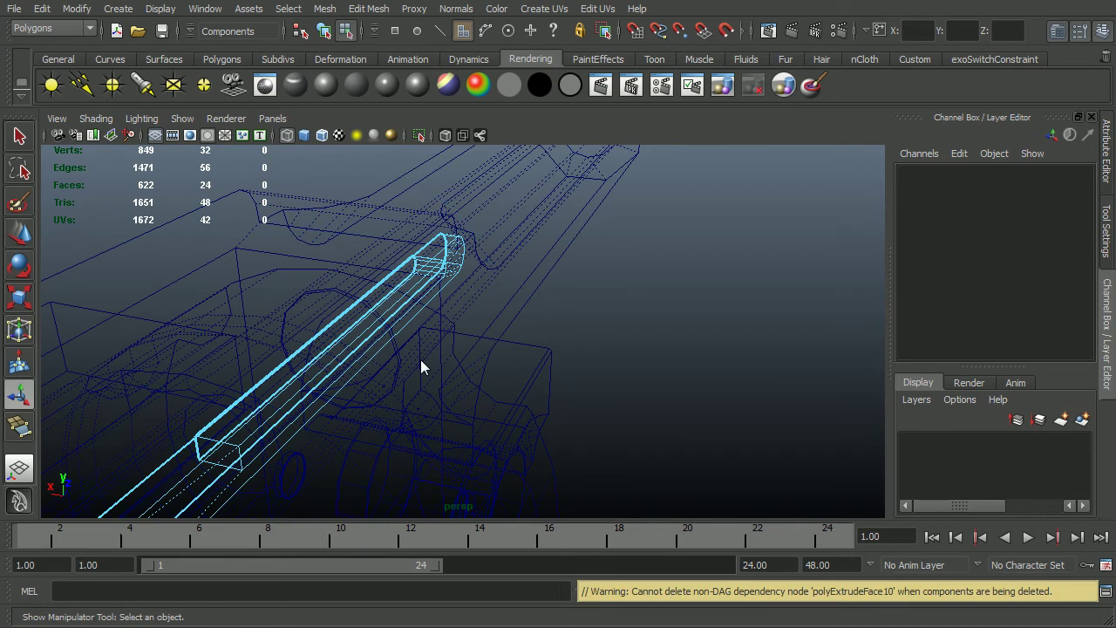
key(5)
mouse_move(420, 359)
alt+mouse_down()
mouse_move(294, 341)
mouse_move(511, 354)
mouse_move(427, 349)
mouse_move(481, 320)
mouse_move(489, 339)
alt+mouse_up()
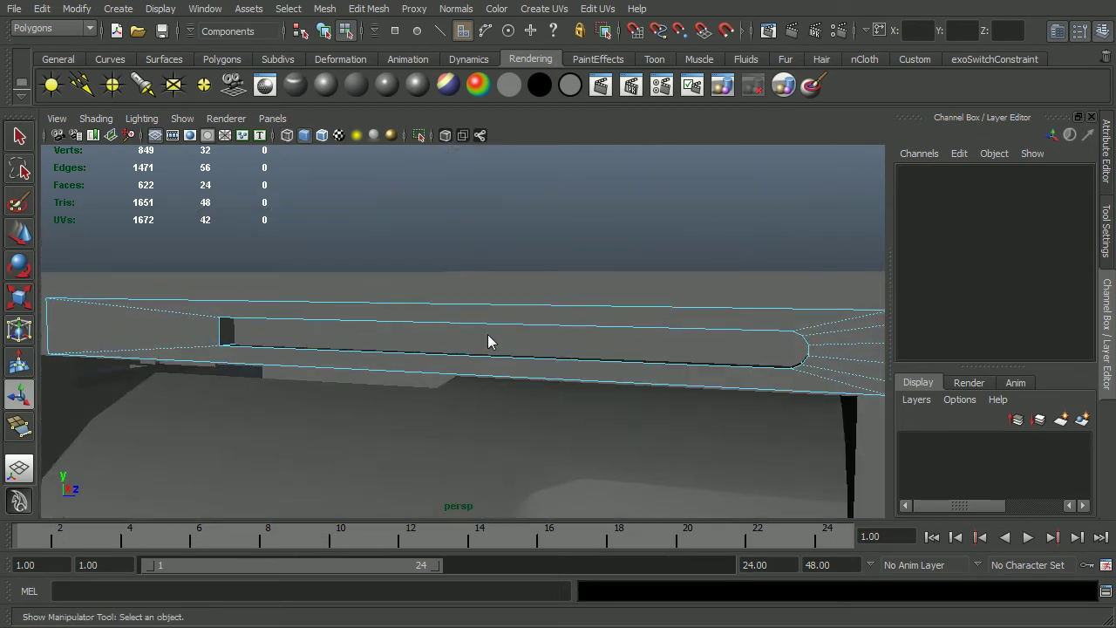
key(F8)
click(668, 247)
alt+drag(668, 247, 402, 419)
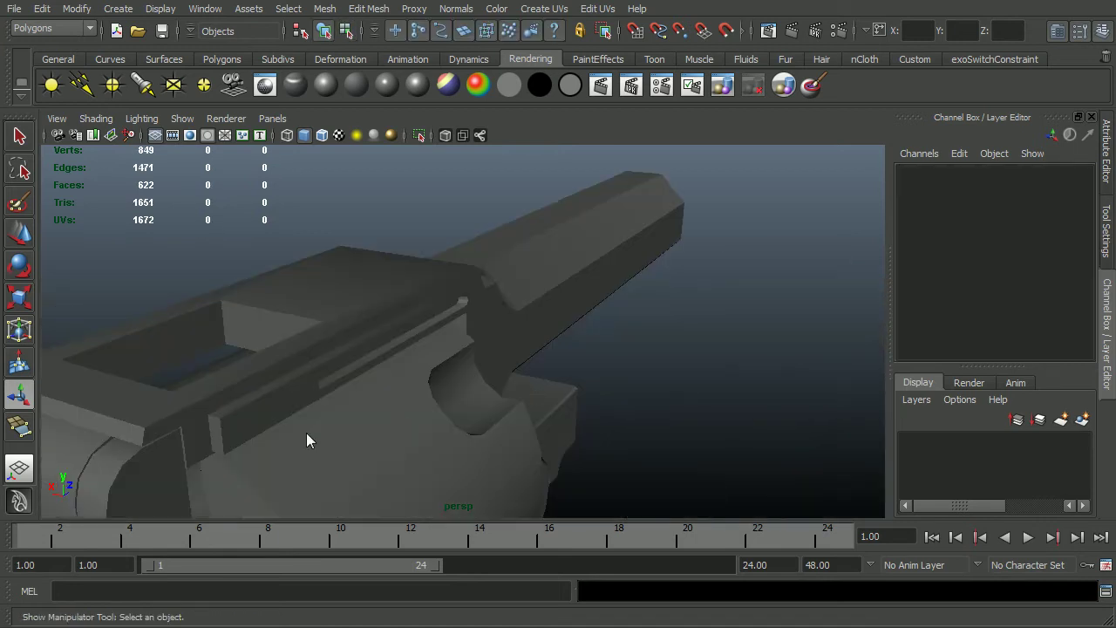
Step: Select the small flat face at the bar's square end
click(247, 443)
alt+drag(265, 461, 342, 417)
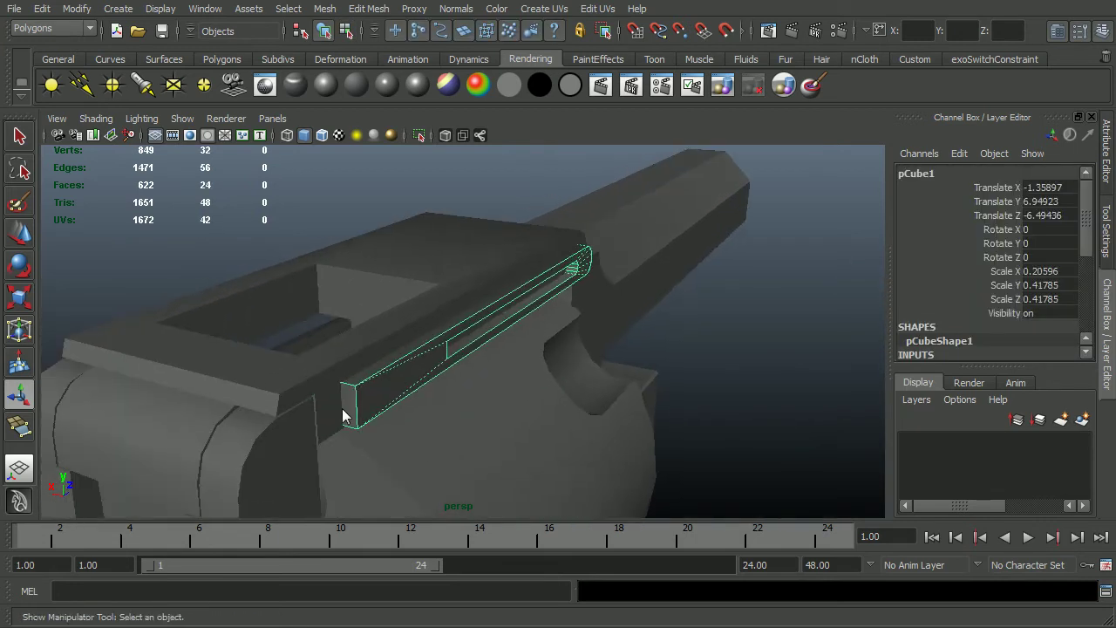
right_drag(346, 413, 345, 438)
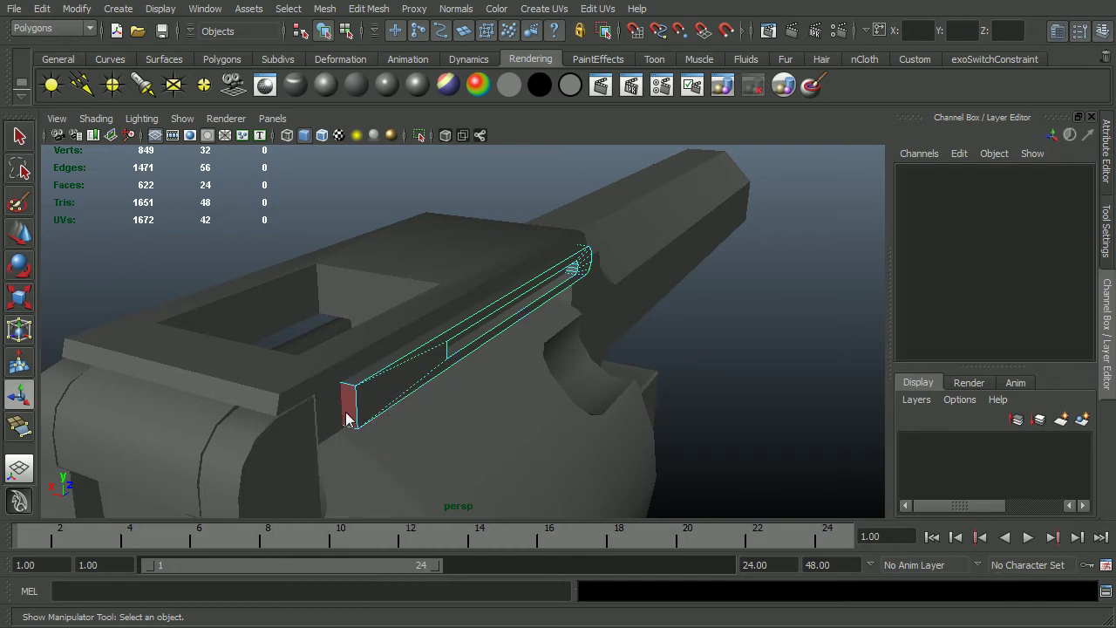
click(346, 419)
key(Delete)
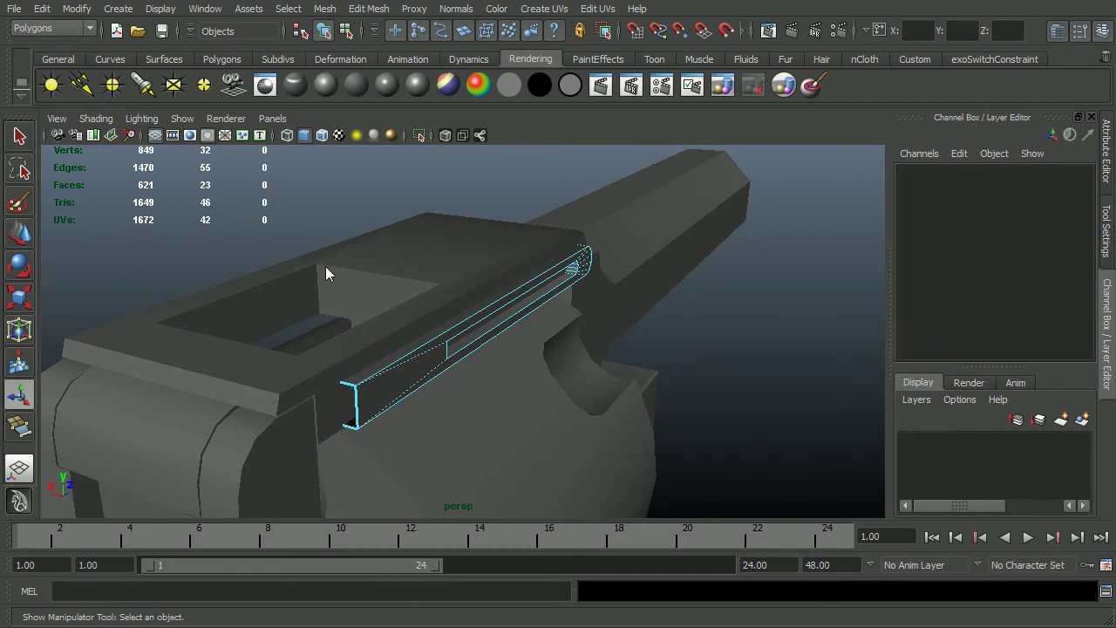
click(121, 10)
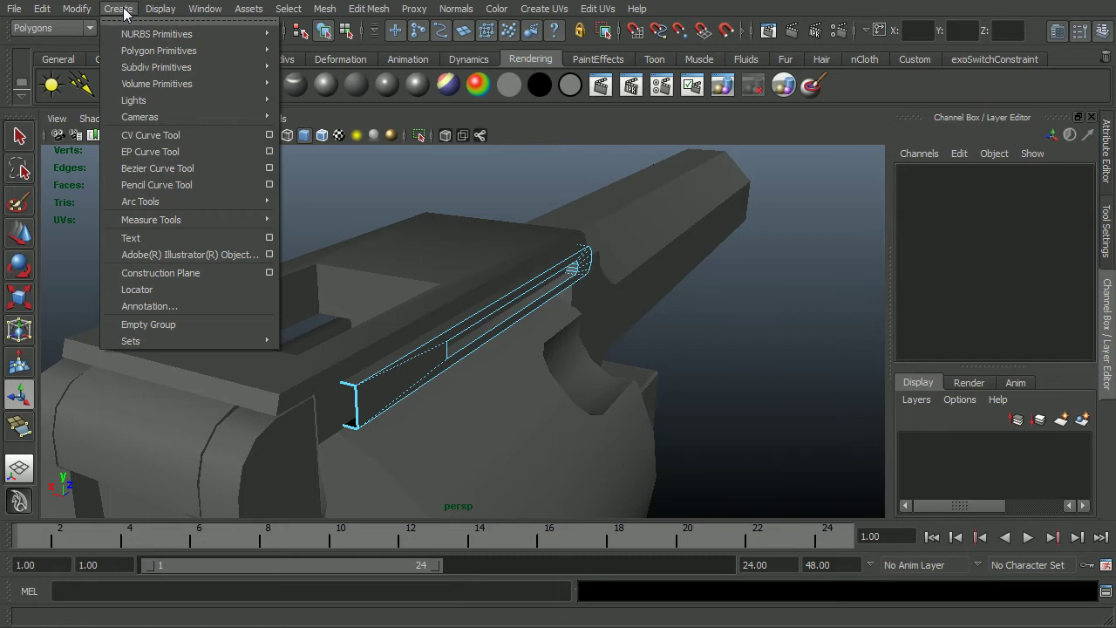
click(127, 8)
key(ctrl+z)
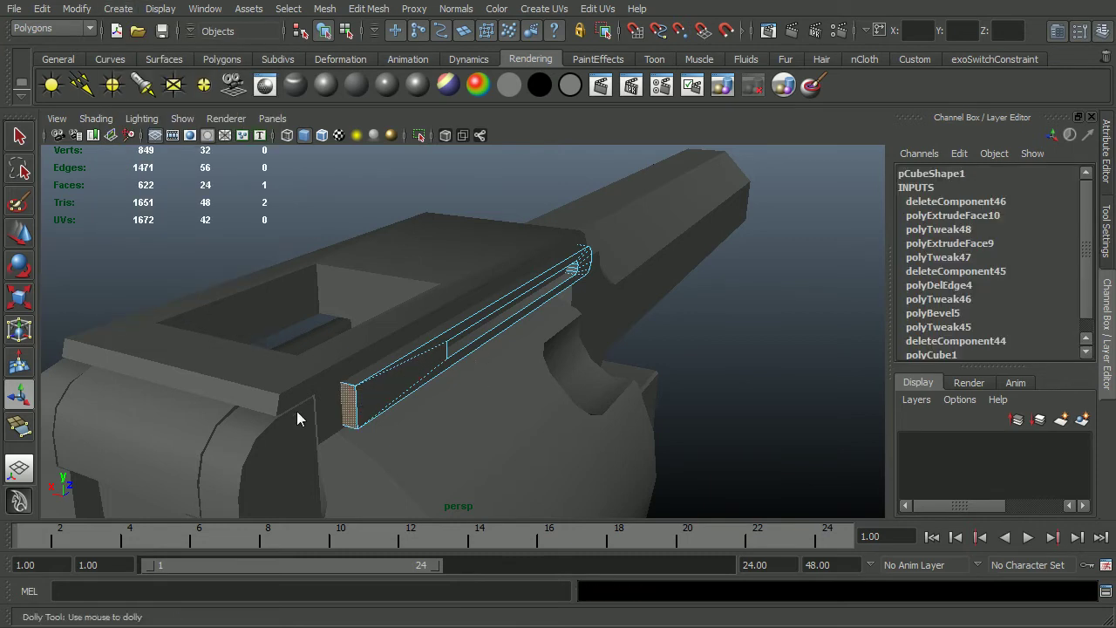
Step: Extrude the flat end face in place and scale it up slightly to form a raised lip around the bar's end
alt+right_drag(297, 411, 386, 411)
click(368, 8)
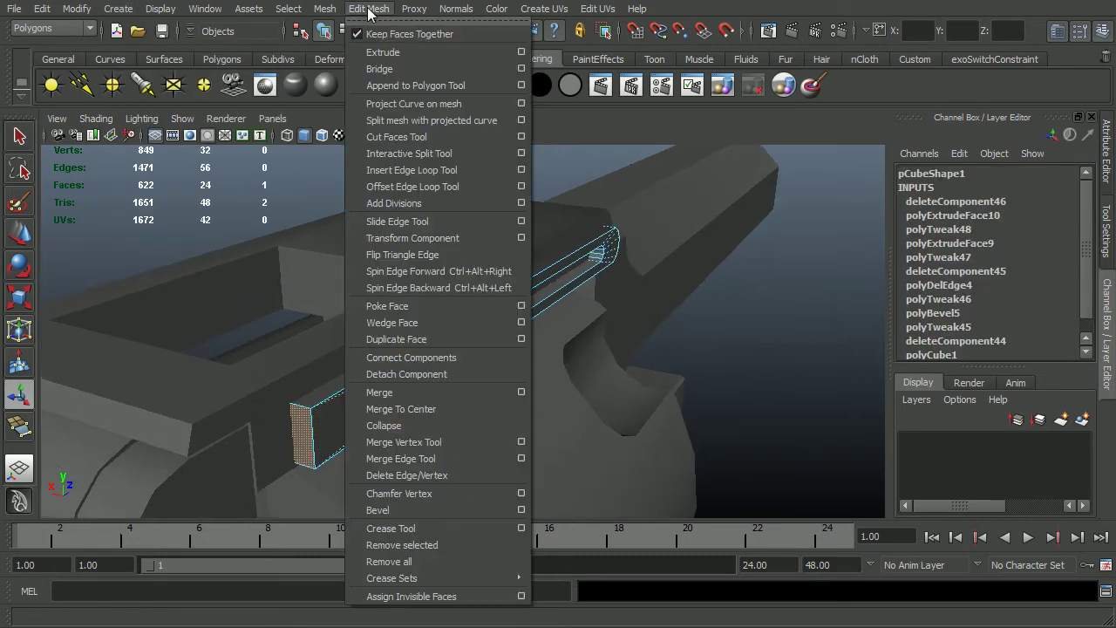
click(406, 52)
alt+drag(446, 302, 205, 506)
click(219, 492)
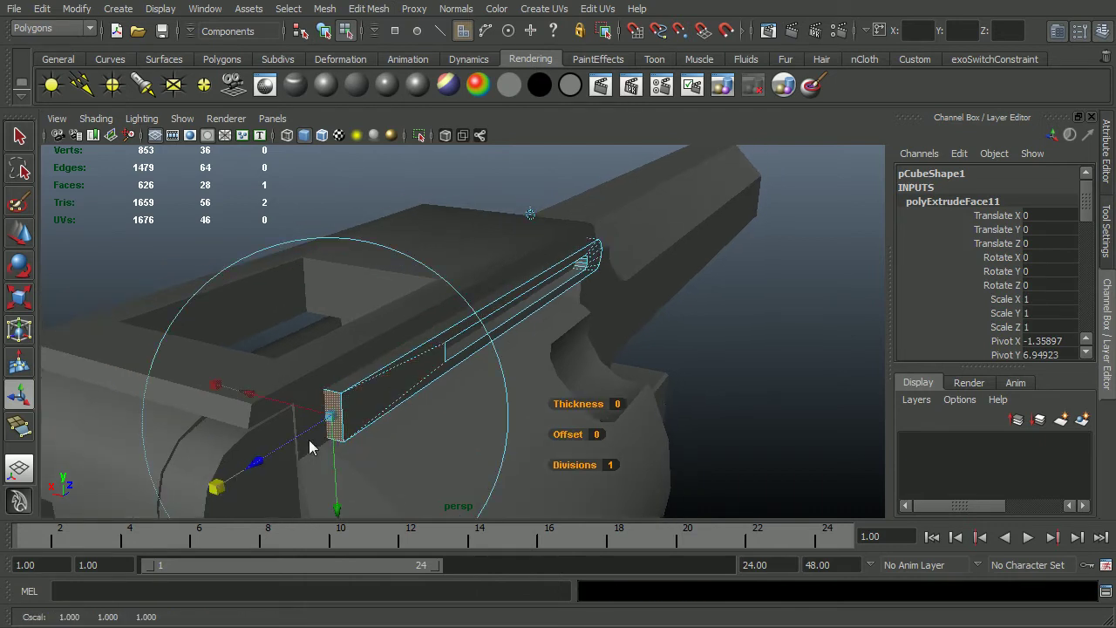
middle_drag(329, 420, 345, 422)
Step: Extrude the enlarged end face again and pull it outward along the bar's length to form a short block
alt+drag(346, 422, 197, 407)
alt+middle_drag(197, 407, 409, 414)
alt+drag(410, 414, 346, 414)
alt+right_drag(345, 415, 664, 372)
alt+drag(663, 372, 573, 383)
key(ctrl+e)
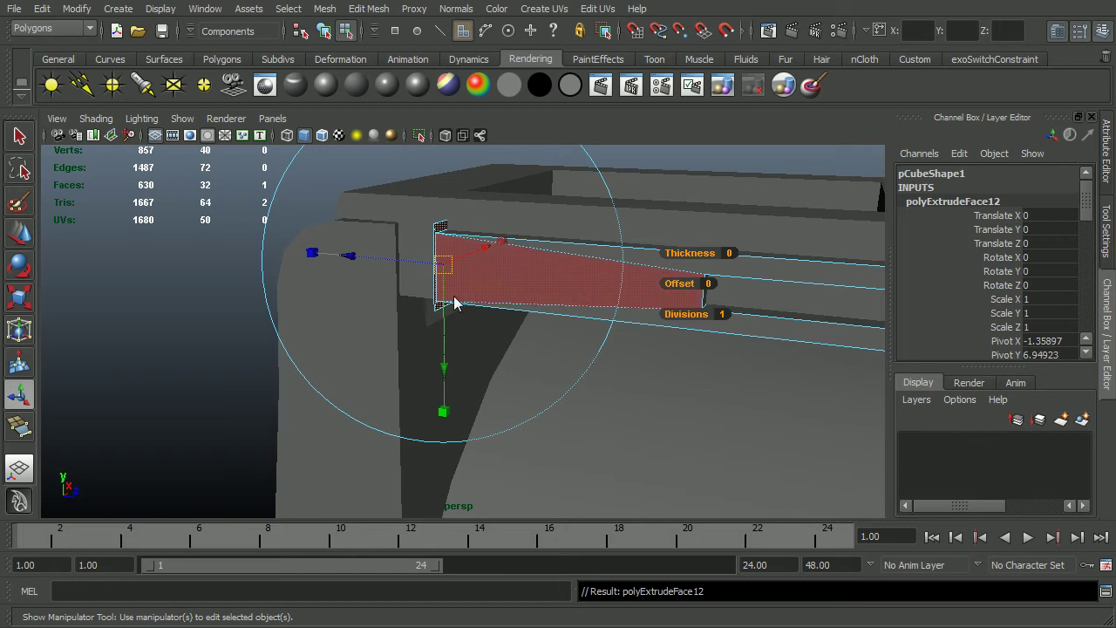
drag(390, 264, 362, 260)
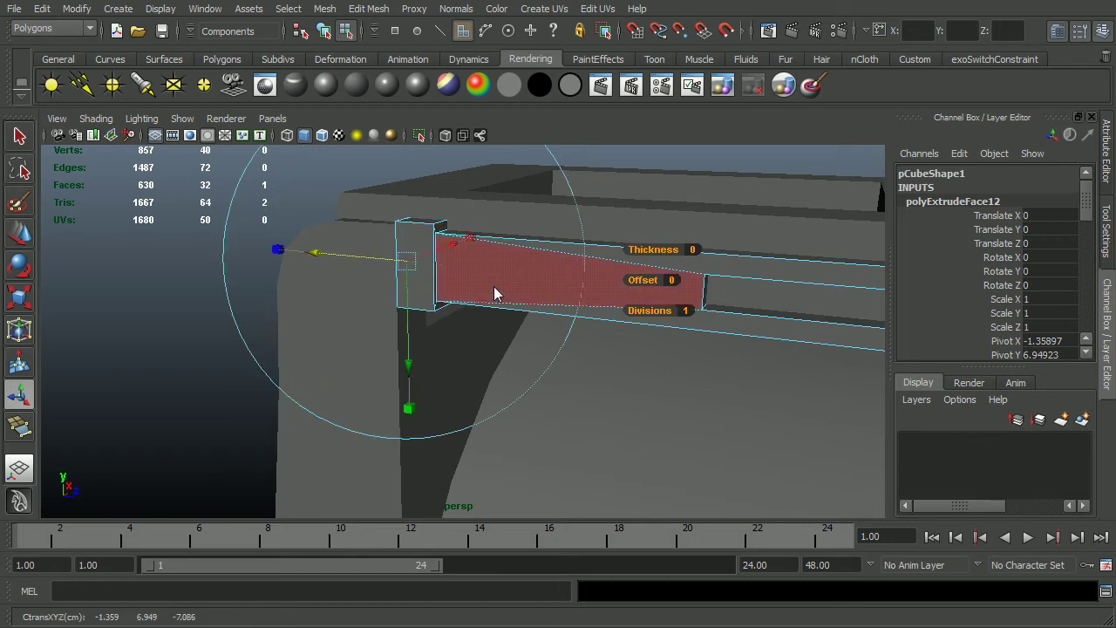
Step: Compare the end block with the reference in the side view, and isolate the bar in the shaded perspective view
key(space)
drag(501, 292, 530, 277)
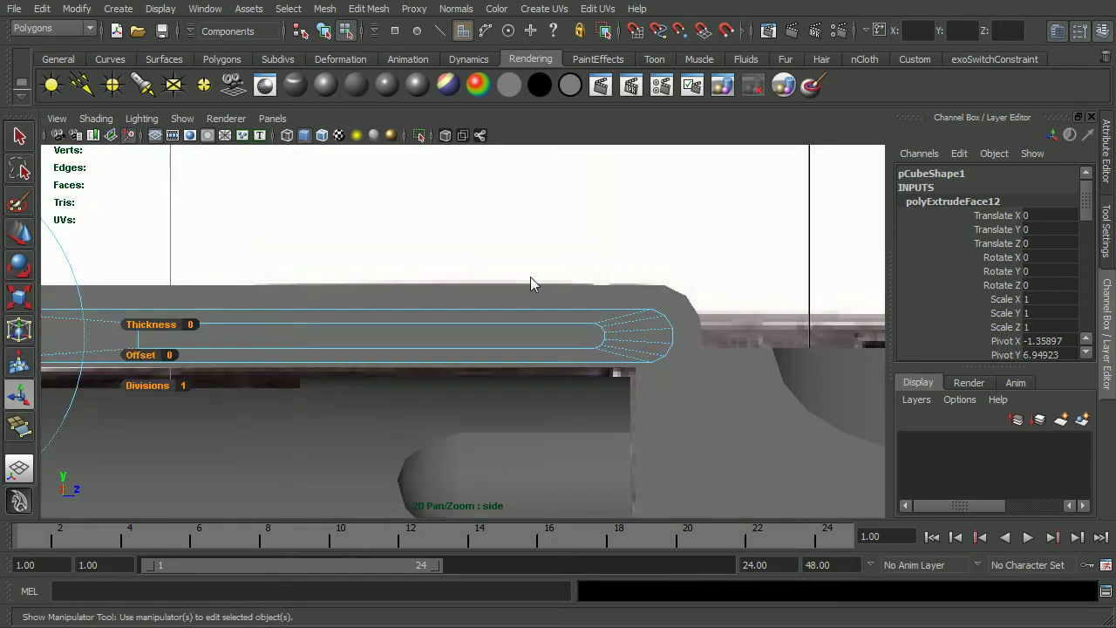
key(f)
alt+right_drag(586, 392, 496, 381)
mouse_move(512, 351)
mouse_down()
mouse_move(513, 320)
mouse_move(513, 360)
mouse_move(474, 427)
mouse_move(495, 420)
mouse_up()
key(5)
key(F8)
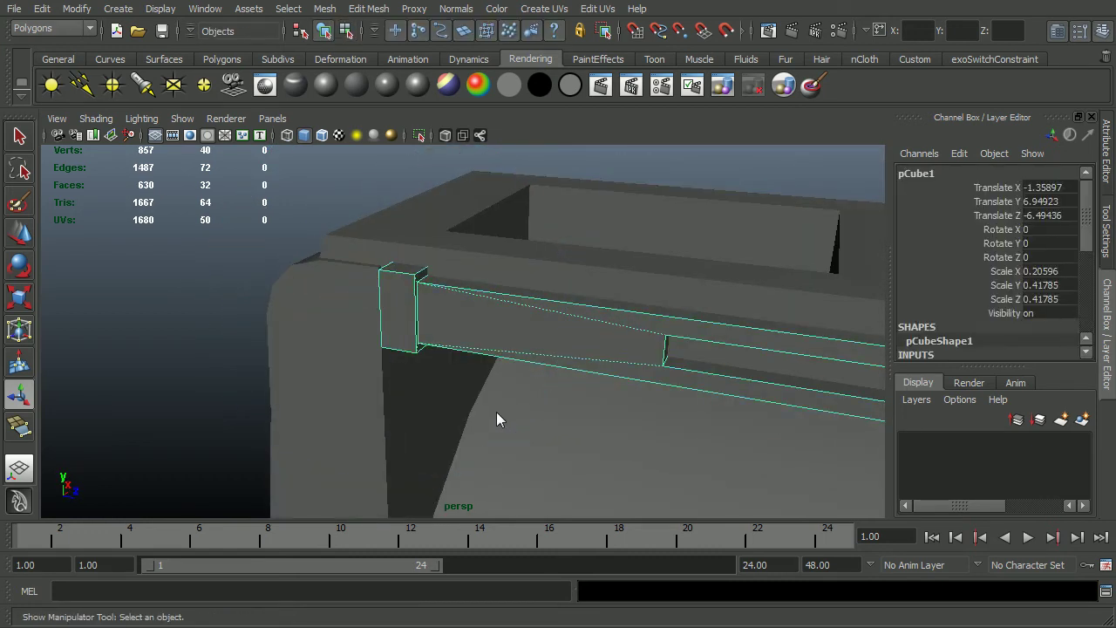
key(ctrl+1)
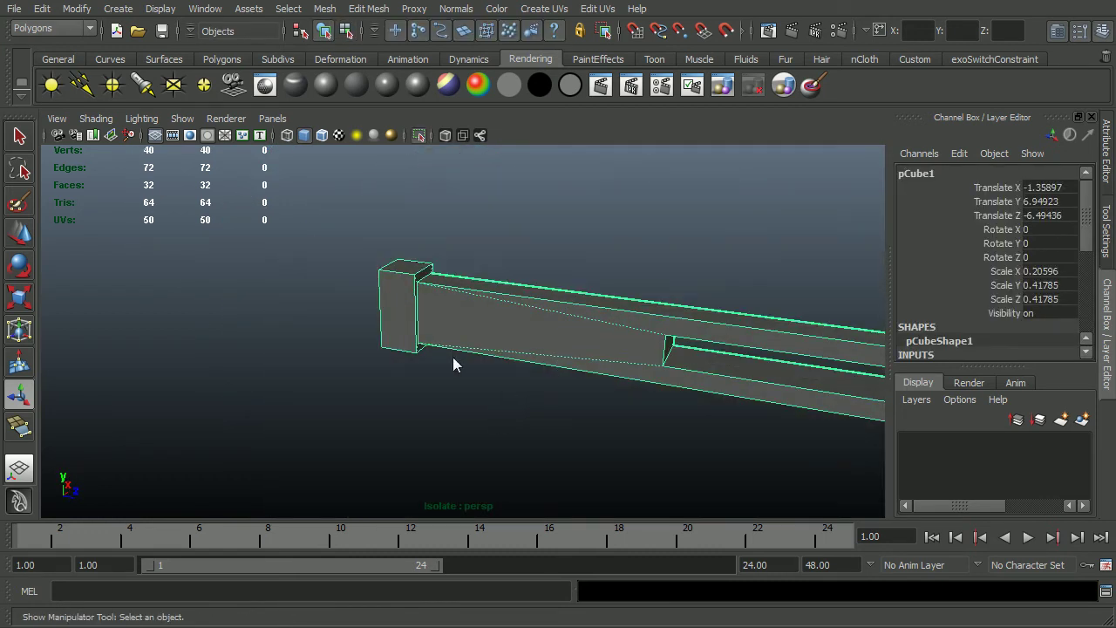
Step: Delete the end block's side face on the bar's open inner side, facing the frame
right_drag(347, 336, 339, 337)
drag(350, 225, 530, 428)
key(f)
alt+drag(373, 412, 569, 388)
click(446, 404)
alt+drag(446, 404, 486, 404)
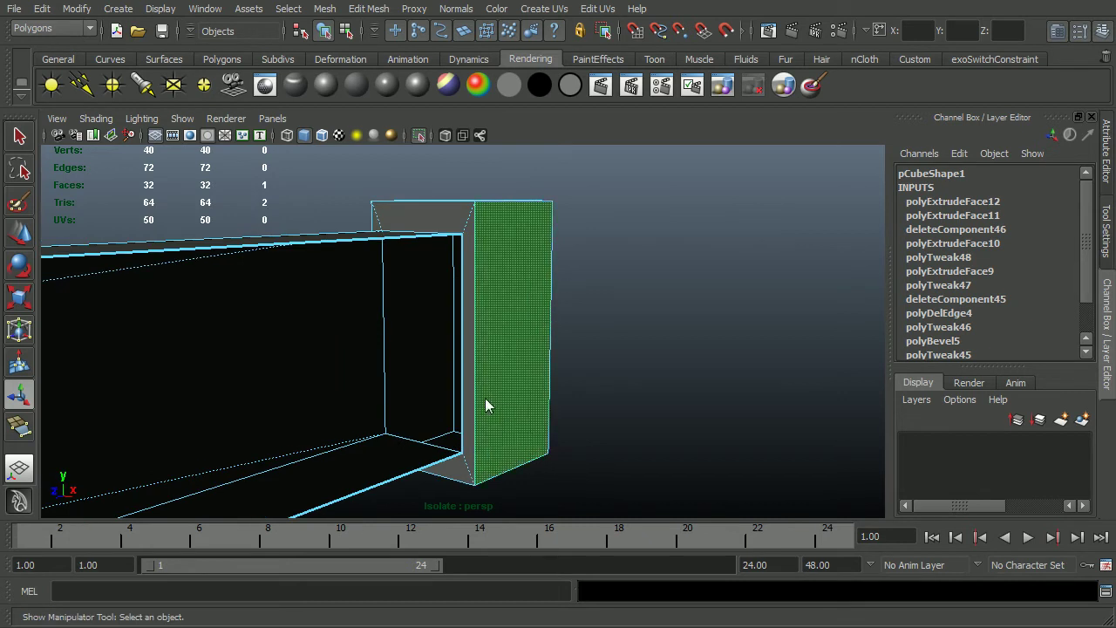
key(Delete)
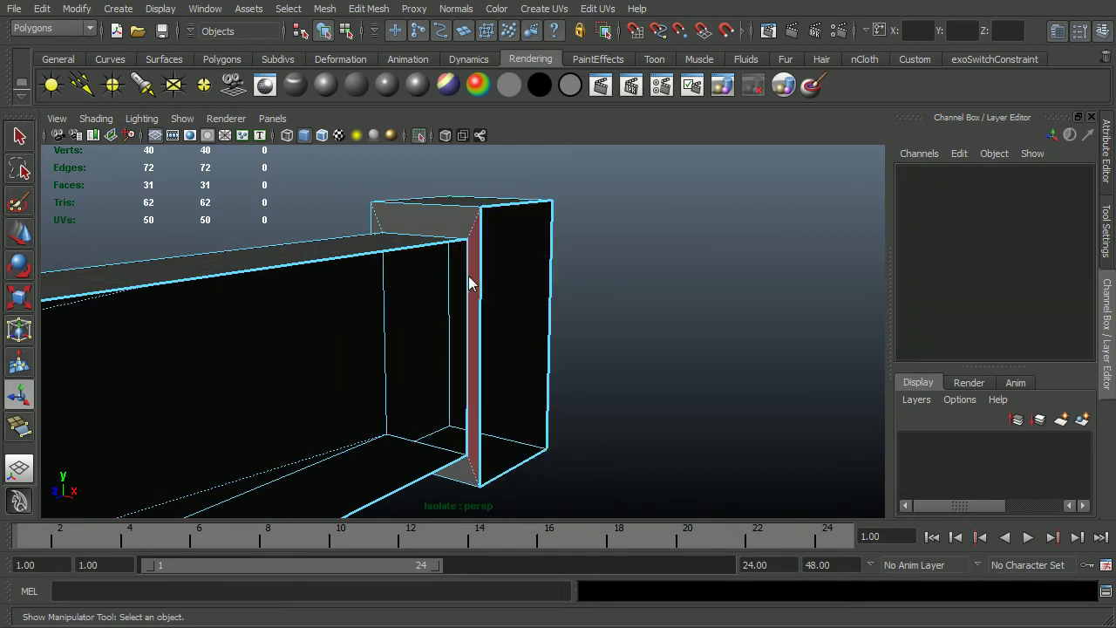
Step: Delete the narrow vertical lip face between the bar and the end block on the open inner side
click(468, 275)
alt+drag(476, 357, 531, 359)
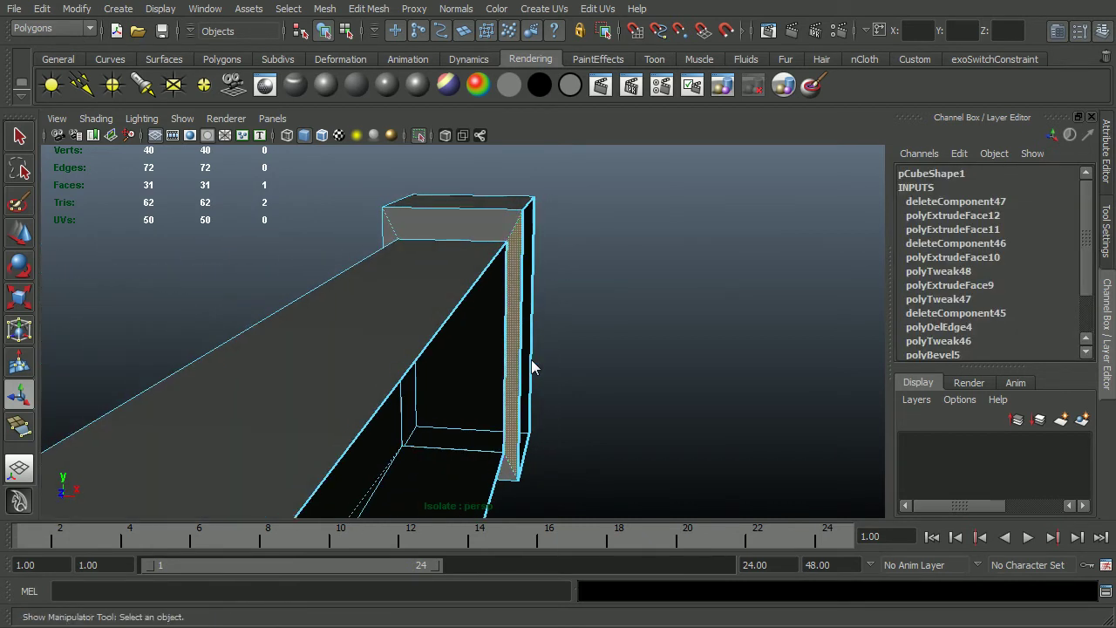
key(Delete)
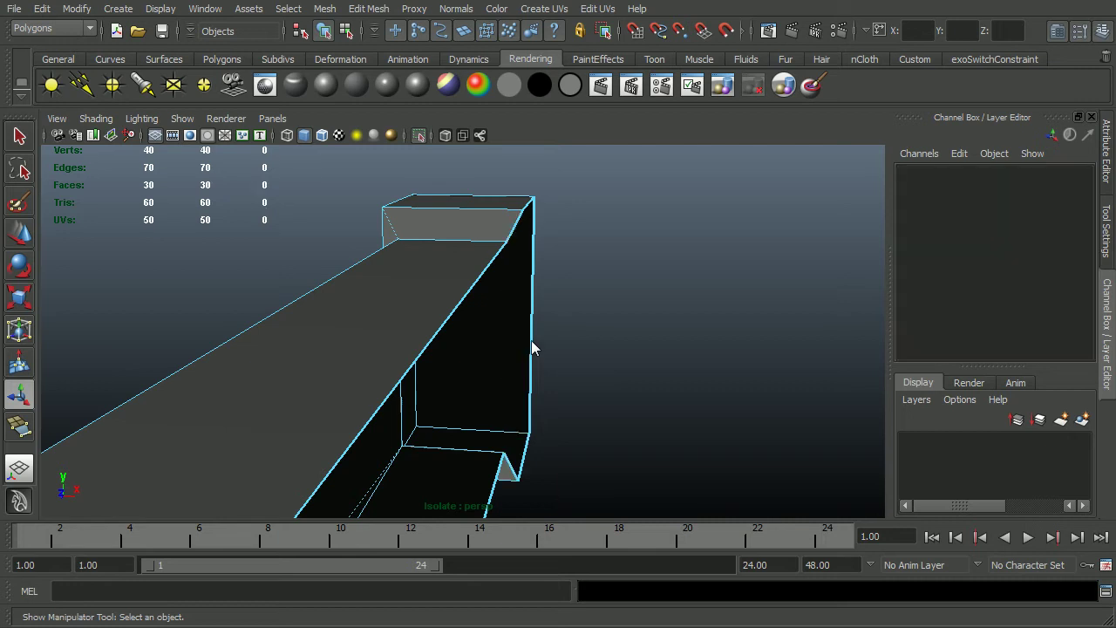
Step: Move the end block's two short inner edges along X until they are flush with the bar's open back
right_drag(519, 240, 529, 197)
click(530, 202)
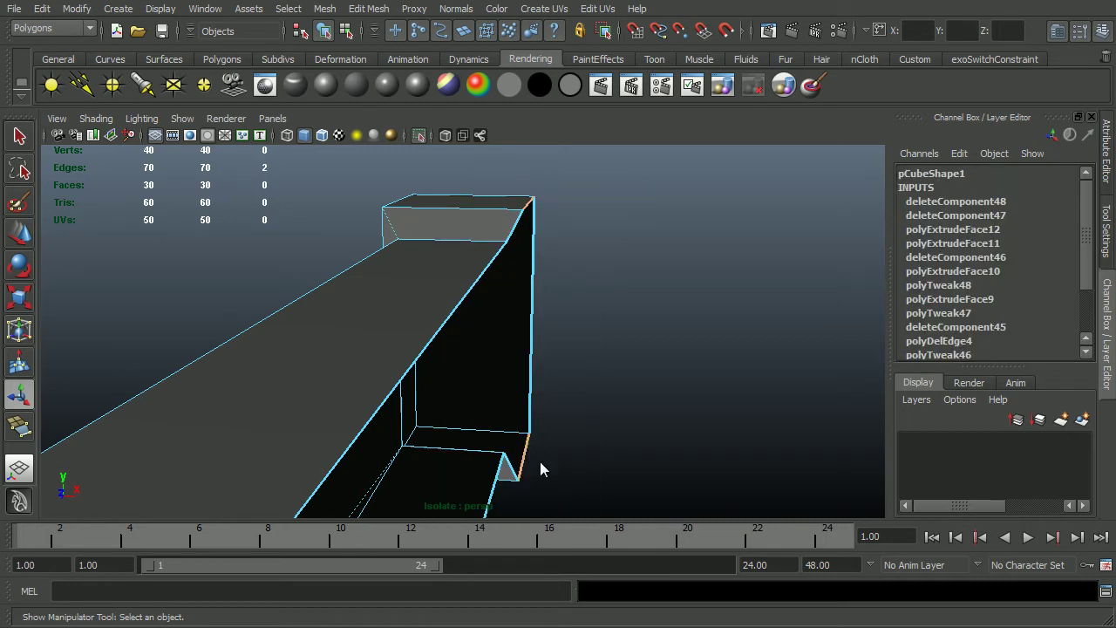
key(w)
drag(587, 337, 537, 395)
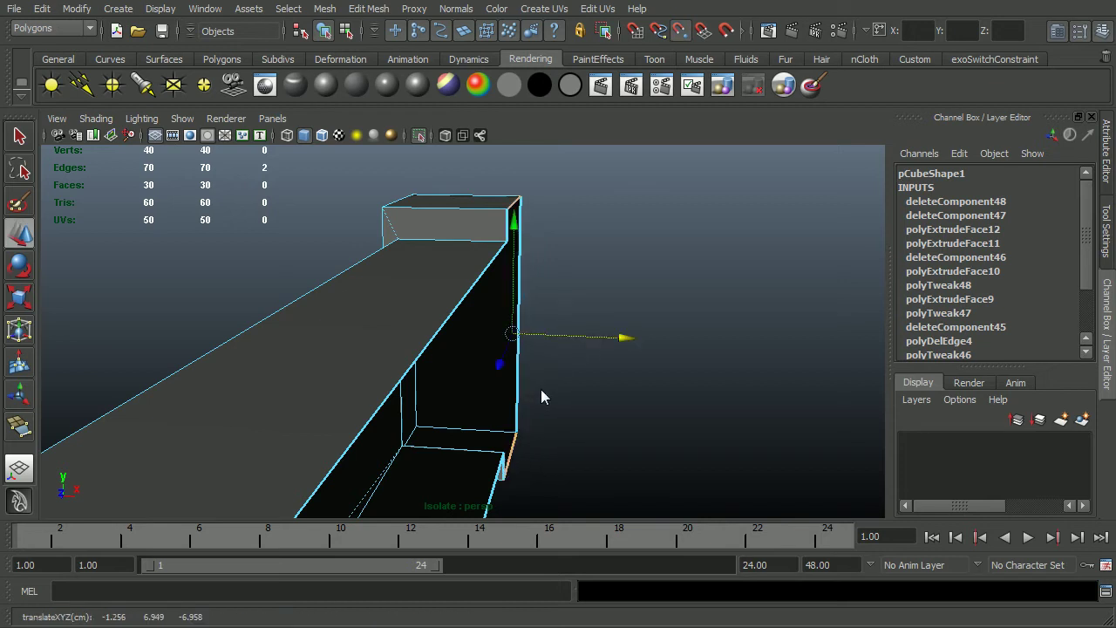
key(F8)
click(649, 398)
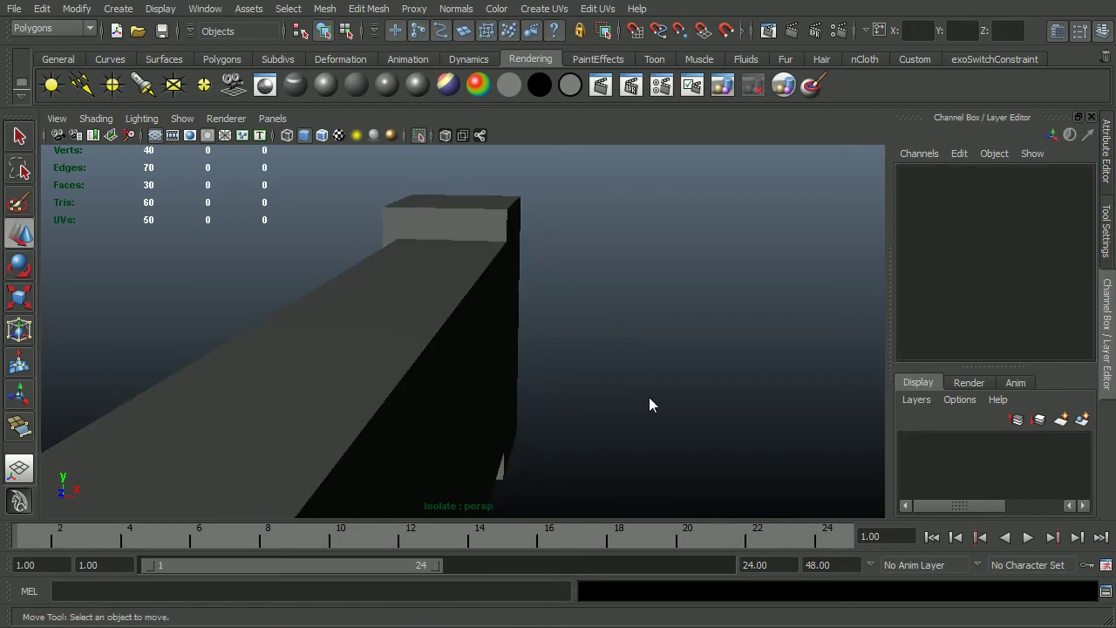
Step: Show the whole revolver again and raise the bar to Translate Y 7.01531, matching the top strap in the side view
key(ctrl+1)
alt+right_drag(649, 399, 597, 399)
alt+drag(596, 399, 686, 378)
click(594, 359)
key(space)
click(639, 379)
drag(549, 315, 552, 285)
alt+right_drag(552, 285, 398, 340)
alt+middle_drag(536, 342, 375, 363)
alt+right_drag(494, 359, 510, 357)
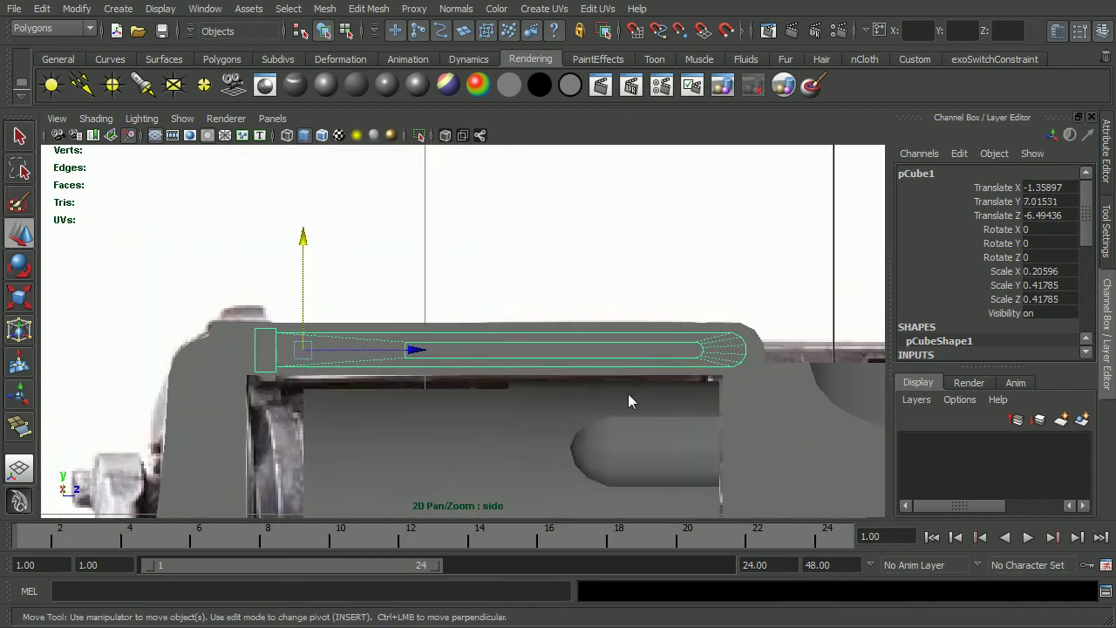
drag(628, 394, 585, 376)
right_click(585, 378)
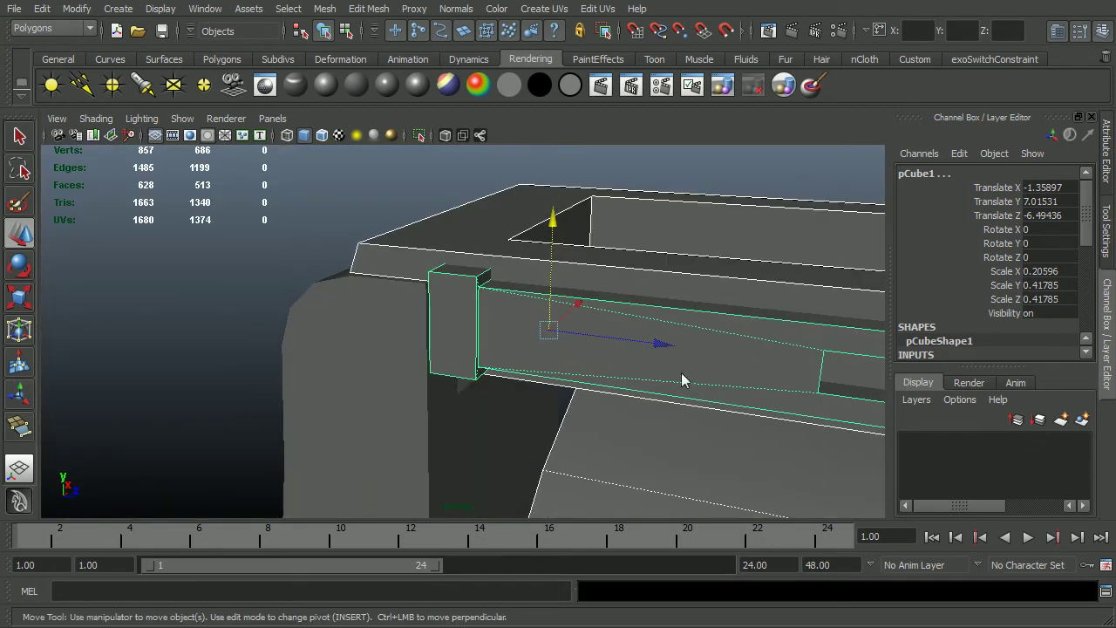
Step: Examine from several angles how the slotted bar and its end block sit against the frame's top strap
click(327, 235)
alt+right_drag(427, 371, 389, 375)
alt+drag(389, 375, 574, 388)
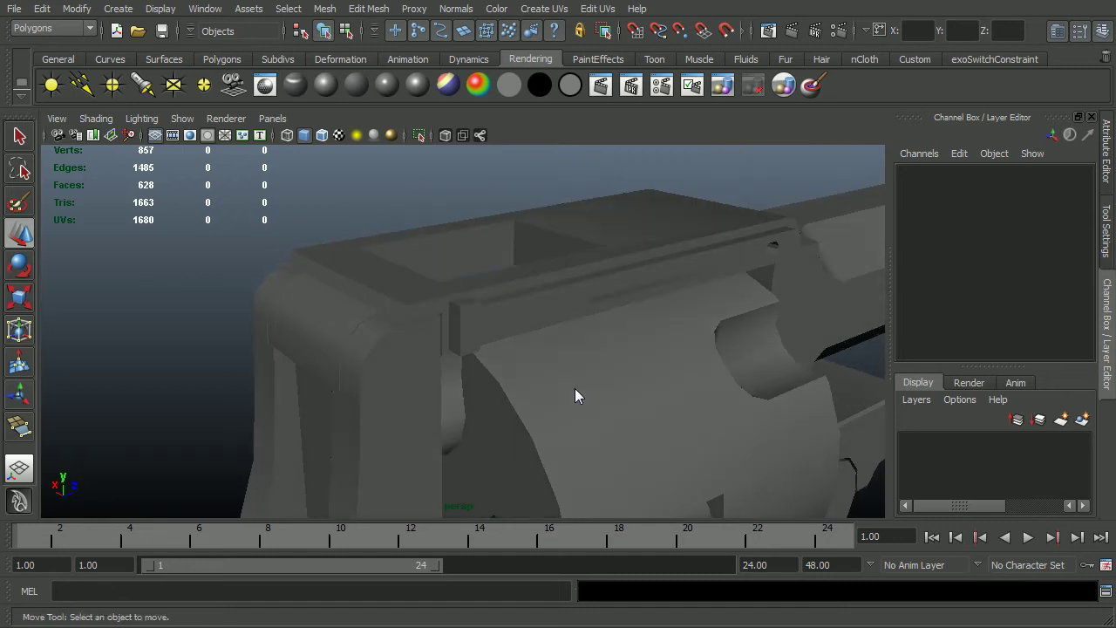
click(512, 329)
alt+drag(512, 336, 673, 447)
alt+drag(340, 267, 323, 303)
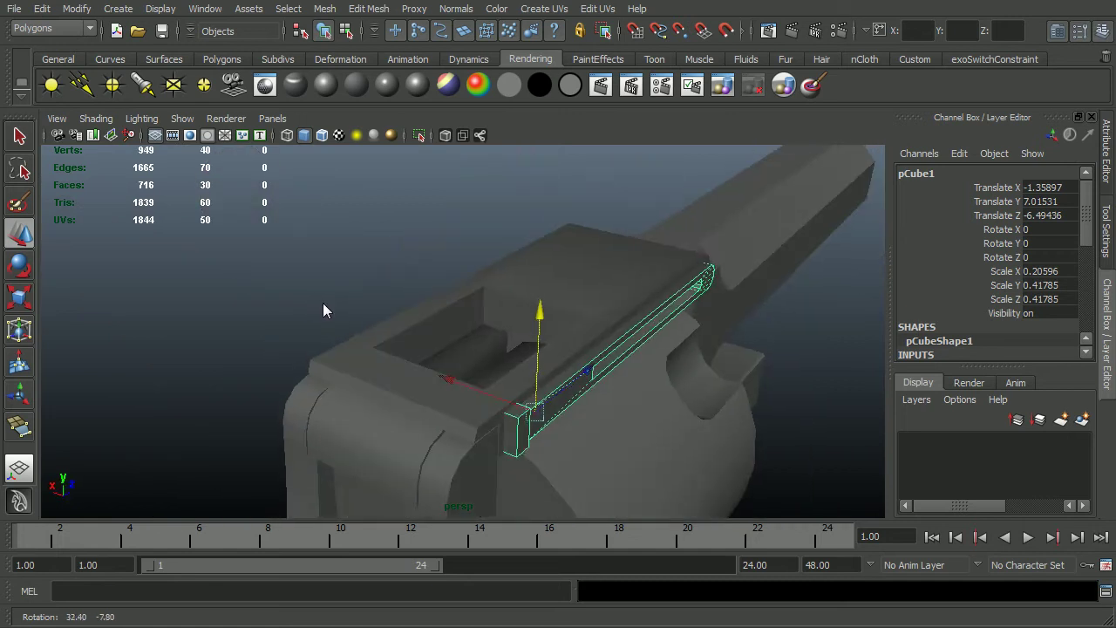
alt+drag(593, 374, 583, 395)
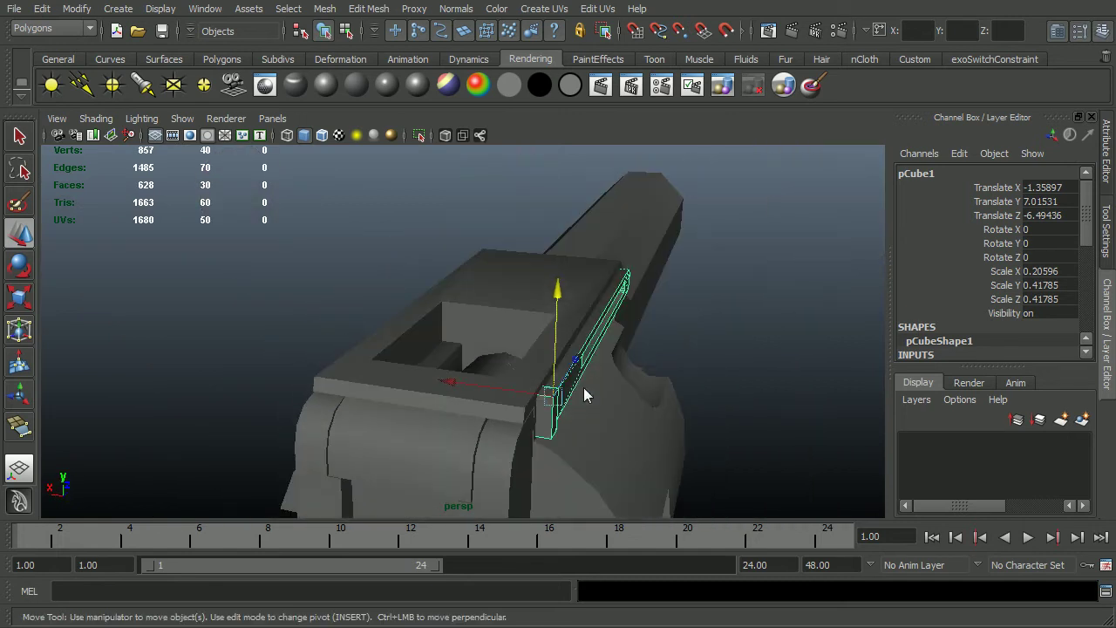
alt+drag(415, 398, 514, 466)
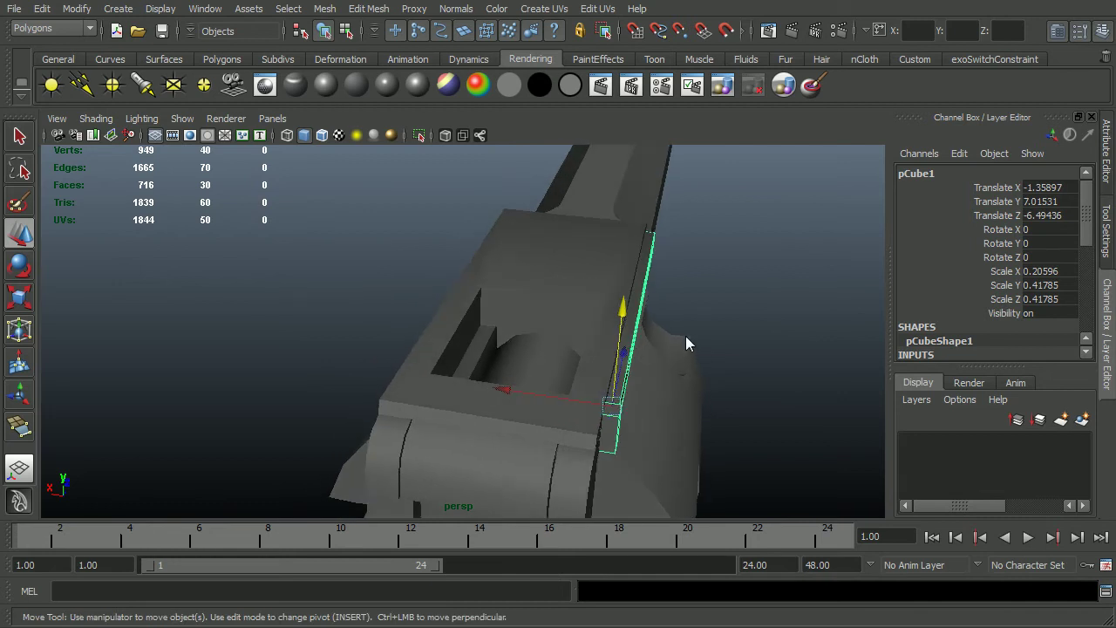
Step: Try mirroring a duplicate of the bar with Translate X 1.35897 and Scale X -0.20596, and delete the duplicate
key(ctrl+d)
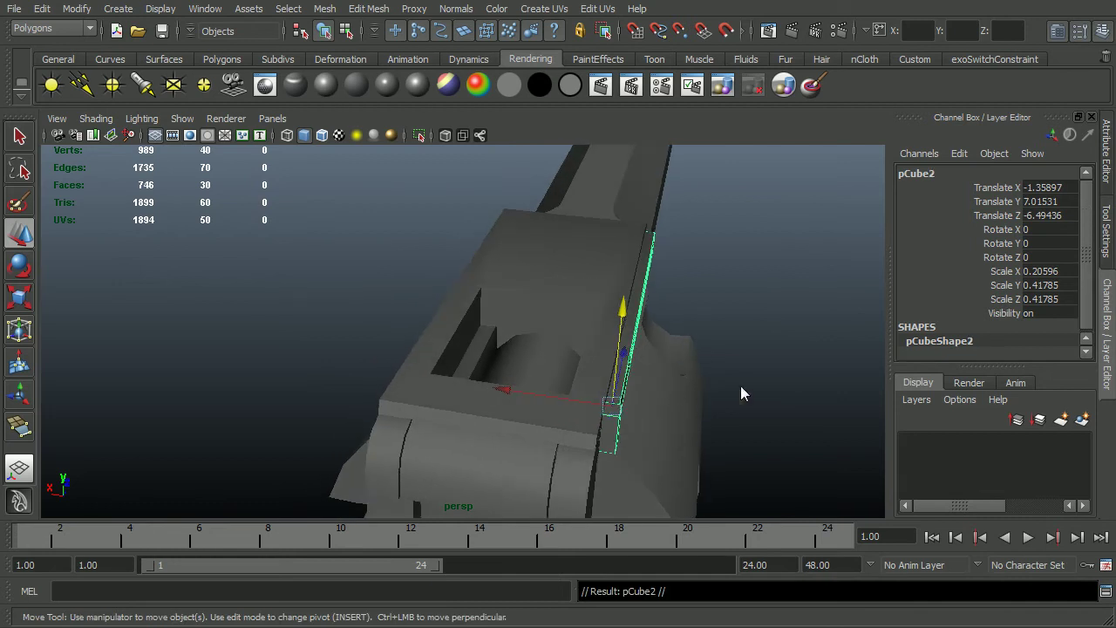
click(1026, 189)
text(1.35897)
key(Return)
click(1029, 273)
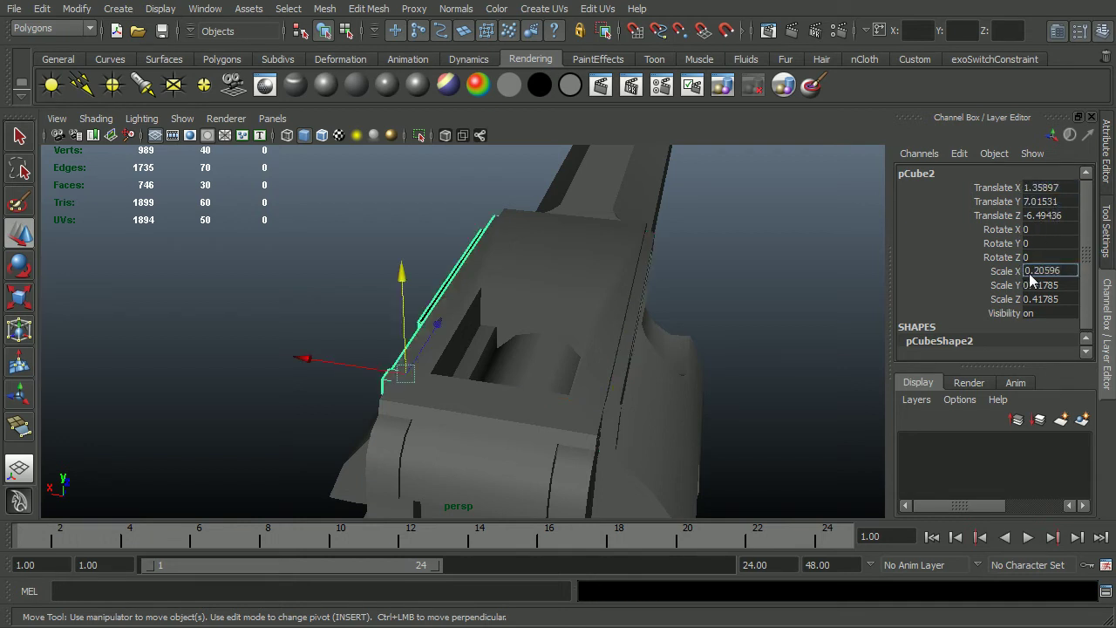
text(1)
key(Return)
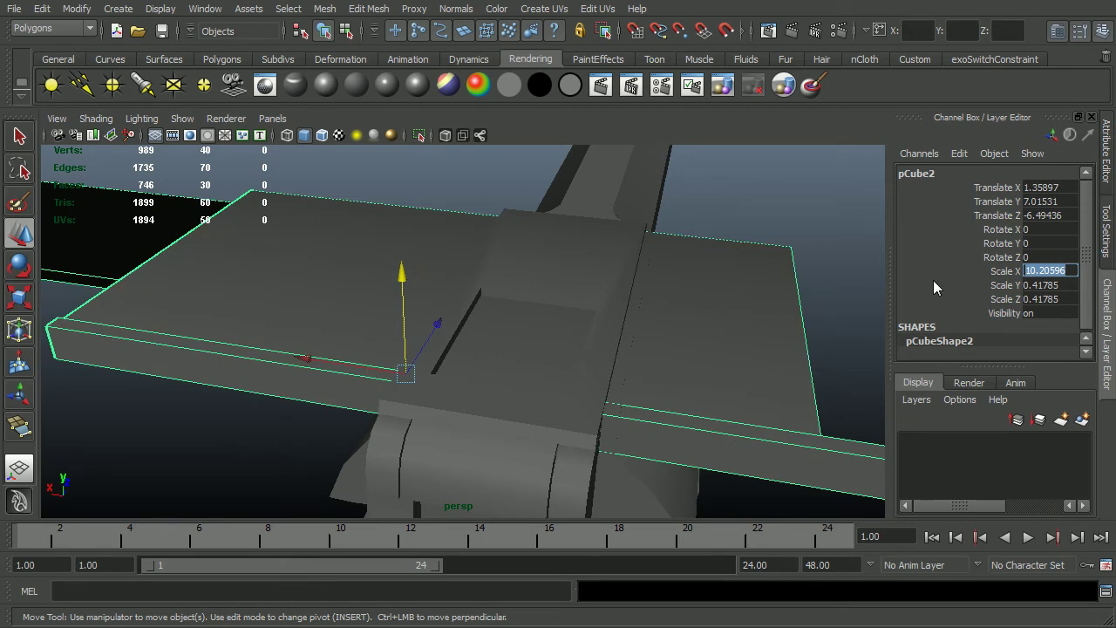
click(1030, 274)
key(Return)
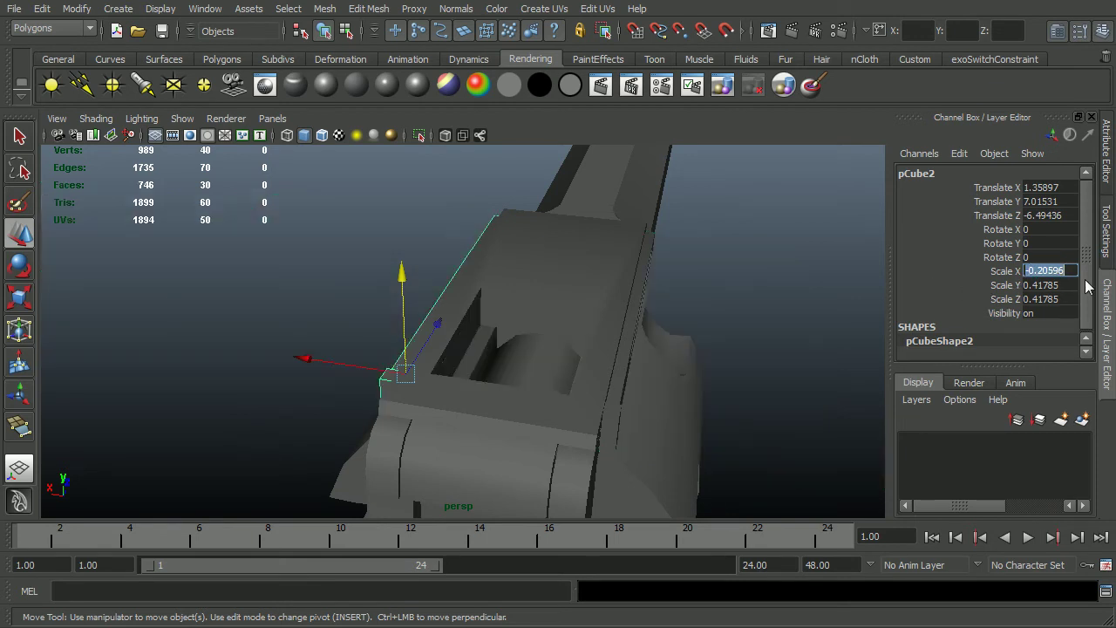
alt+drag(516, 422, 485, 426)
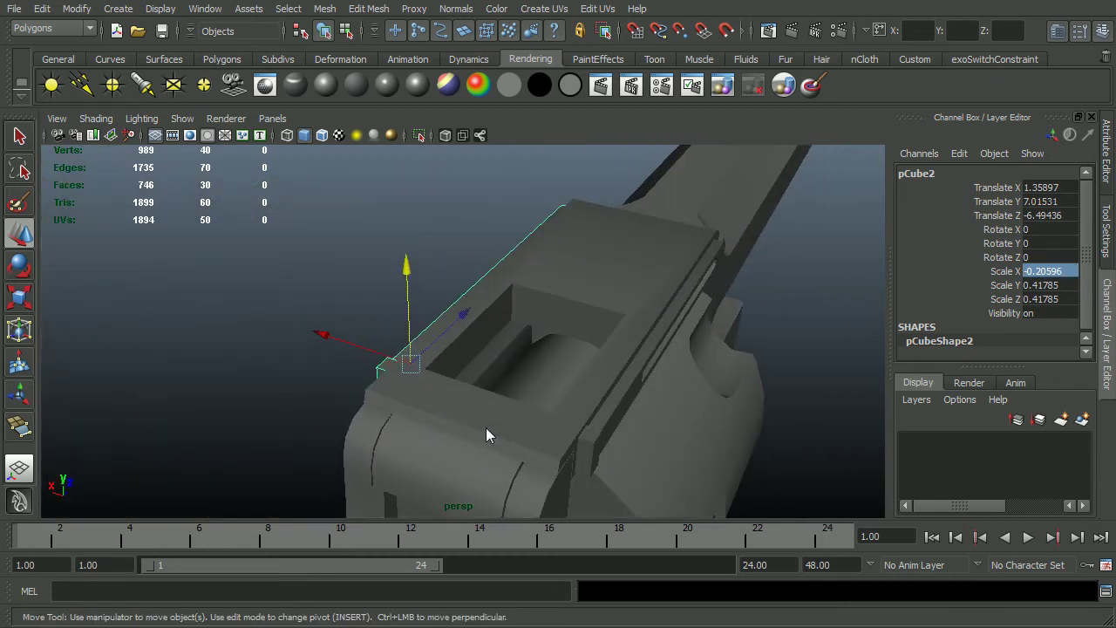
key(Delete)
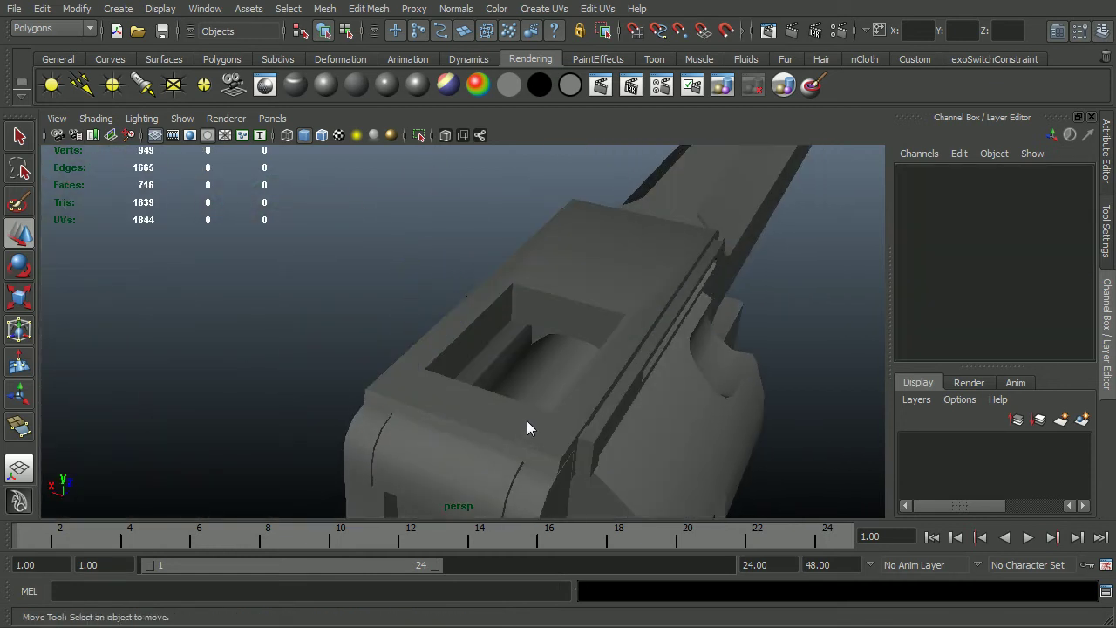
Step: Select the original side bar and freeze its transformations
click(599, 434)
alt+drag(611, 447, 461, 351)
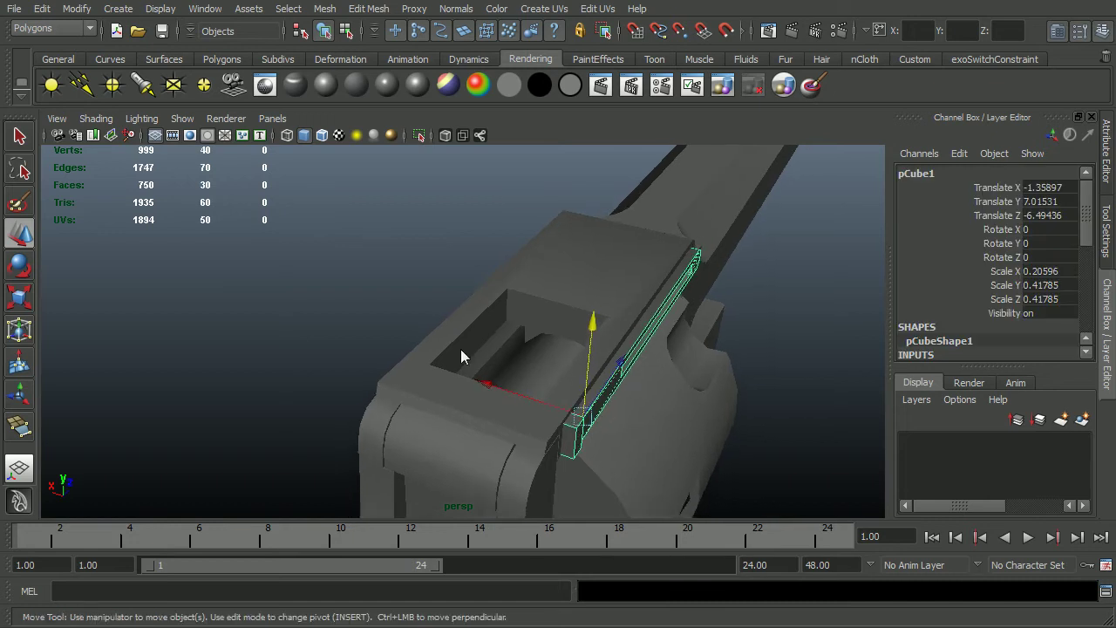
click(75, 9)
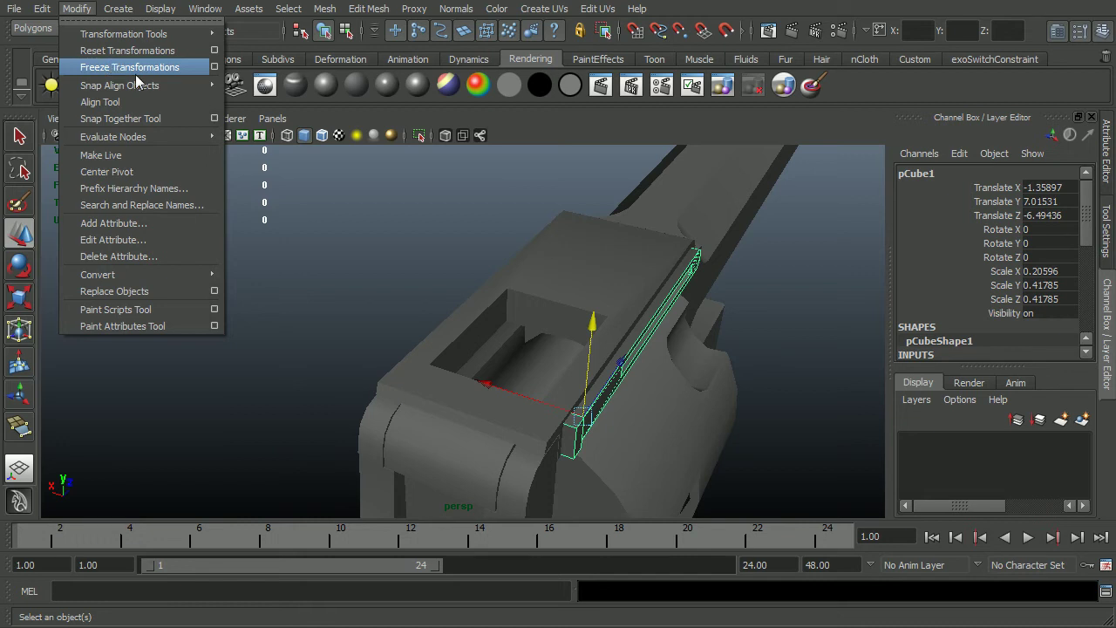
click(856, 248)
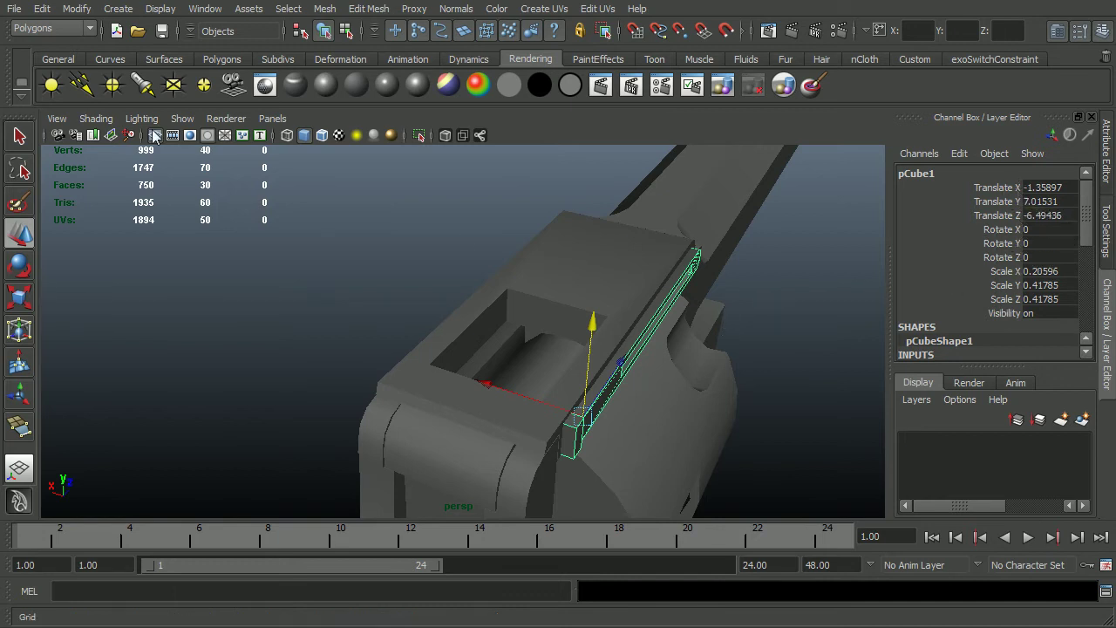
click(77, 8)
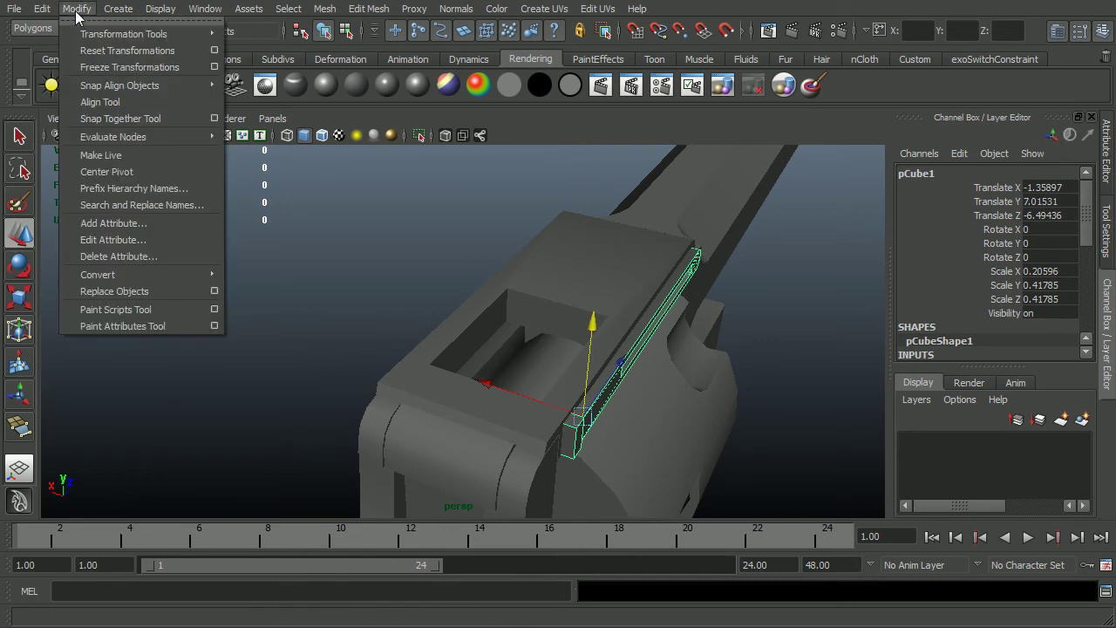
click(96, 67)
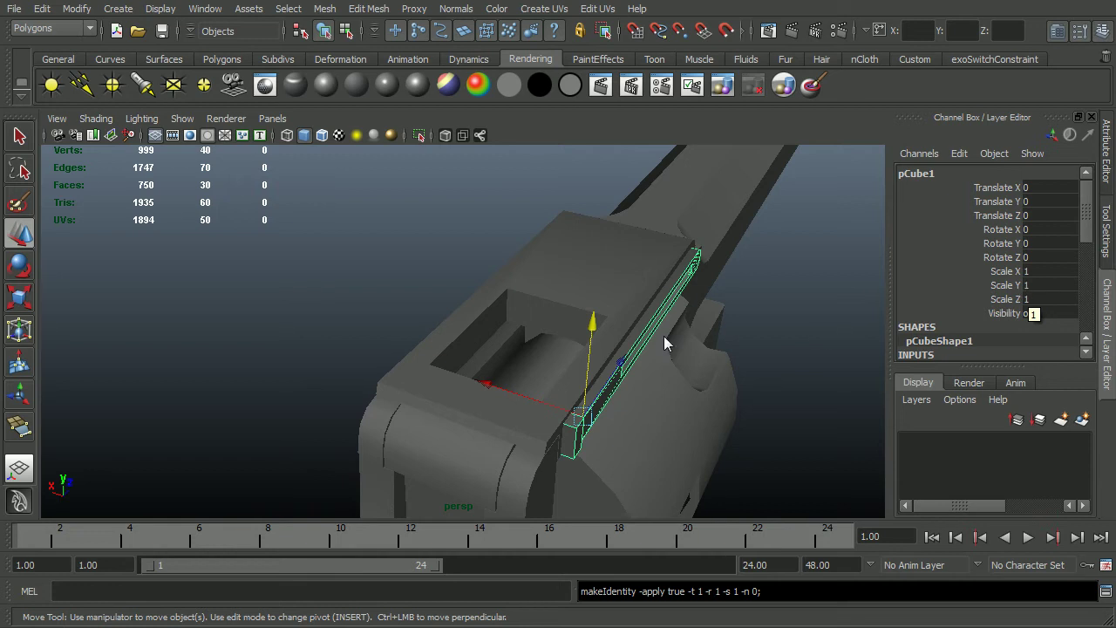
Step: Reset the bar's pivot onto the frame's centreline while keeping the bar in place
alt+drag(269, 255, 553, 364)
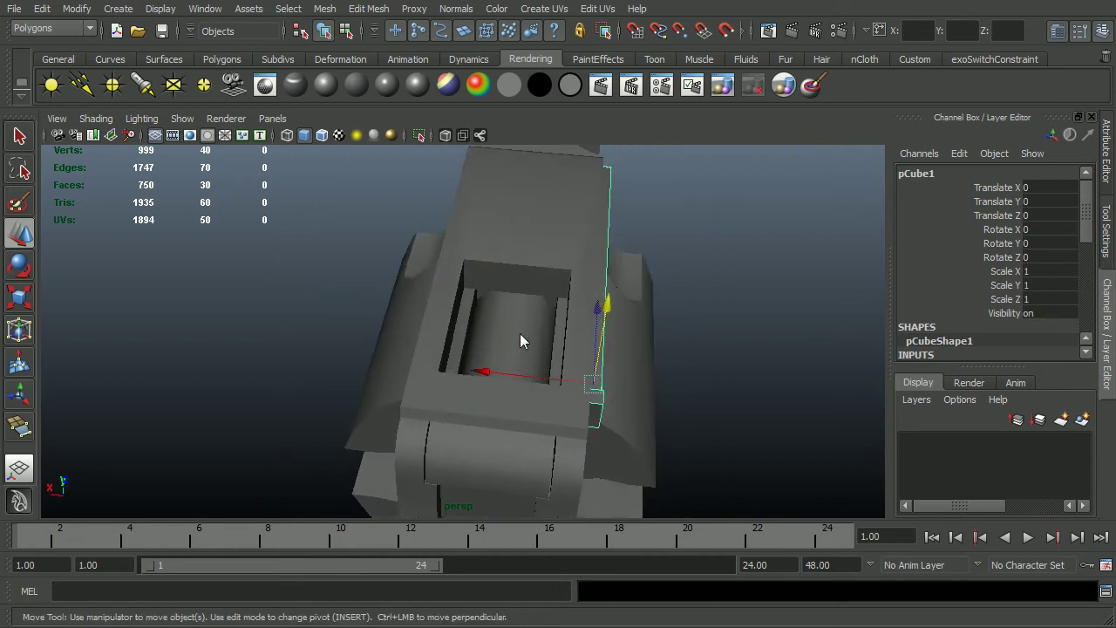
click(76, 8)
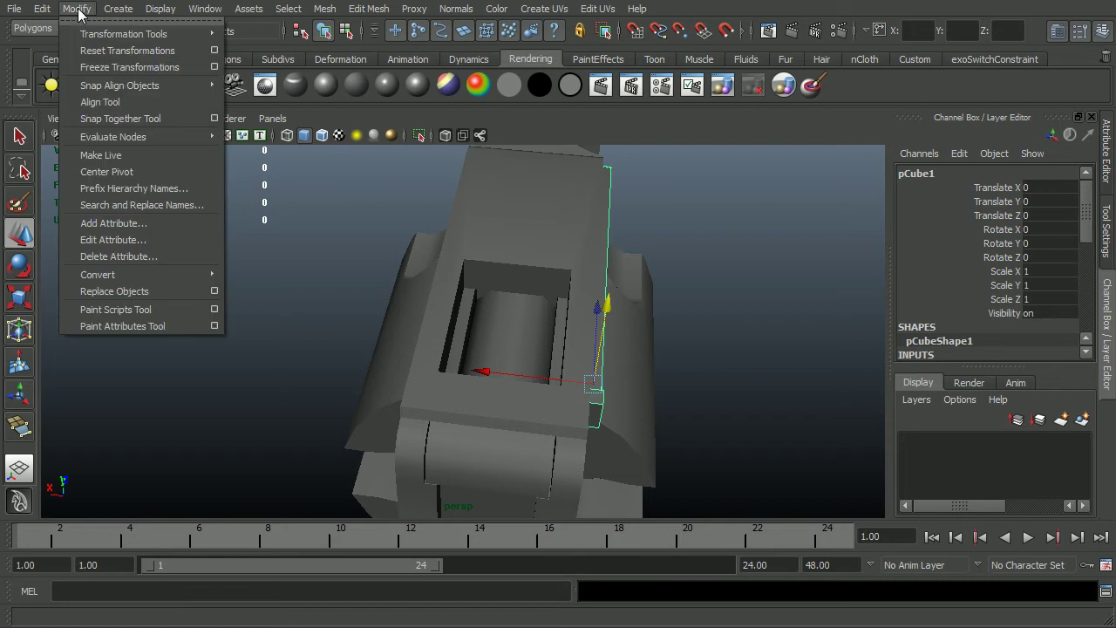
click(115, 65)
alt+drag(393, 267, 478, 314)
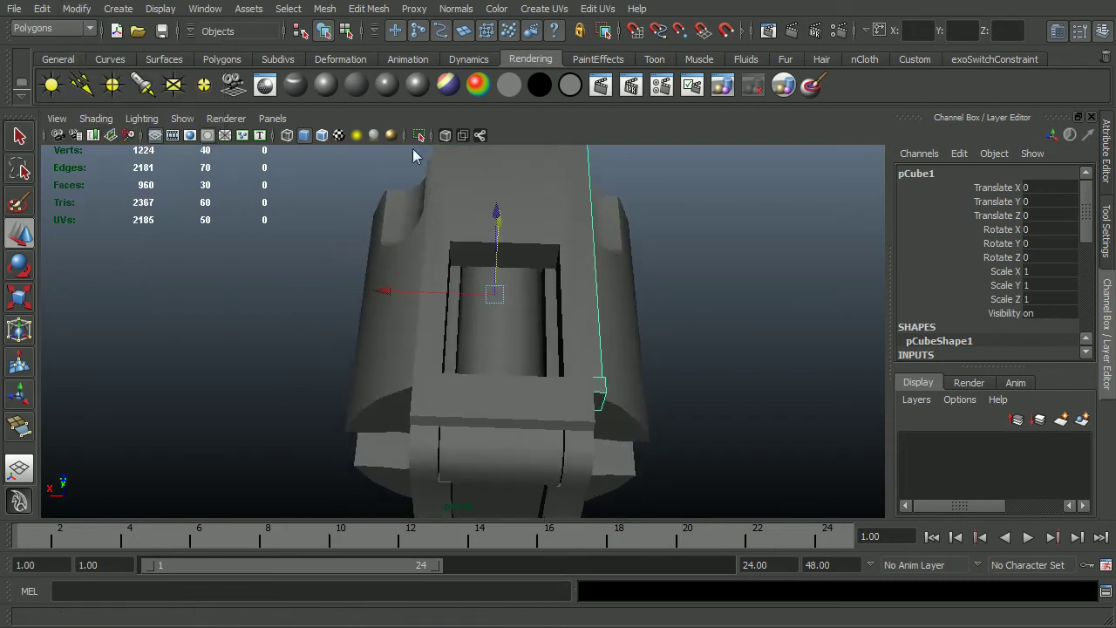
Step: Duplicate the bar and set the copy's Scale X to -1 to mirror it onto the frame's opposite side
key(ctrl+d)
click(1035, 273)
click(1019, 272)
click(1026, 273)
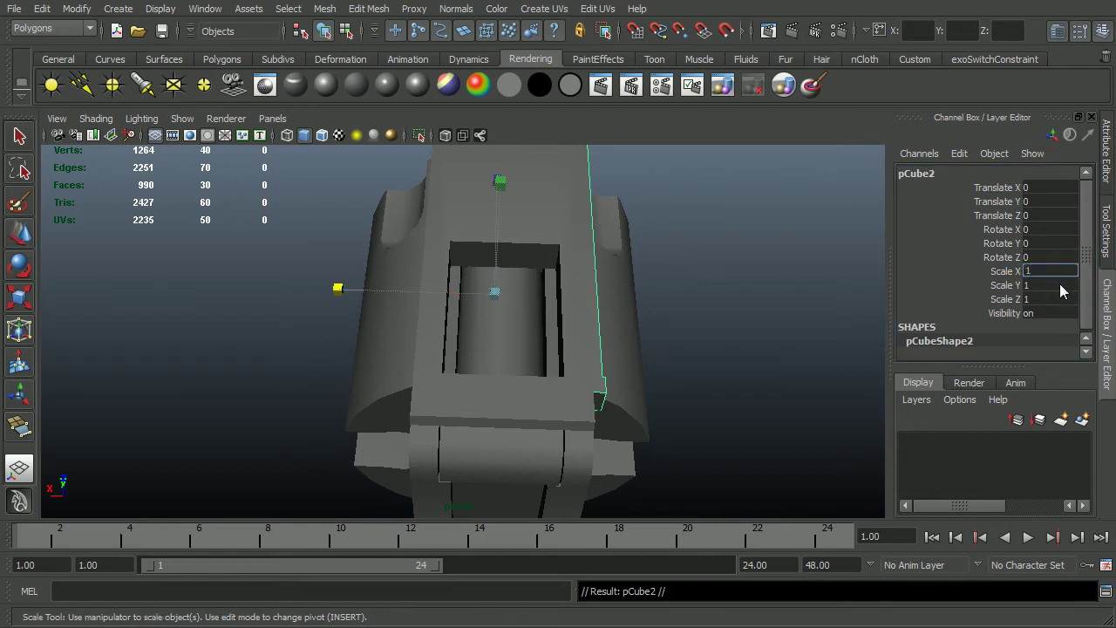
text(-)
key(Return)
alt+drag(600, 277, 710, 241)
alt+drag(663, 294, 602, 337)
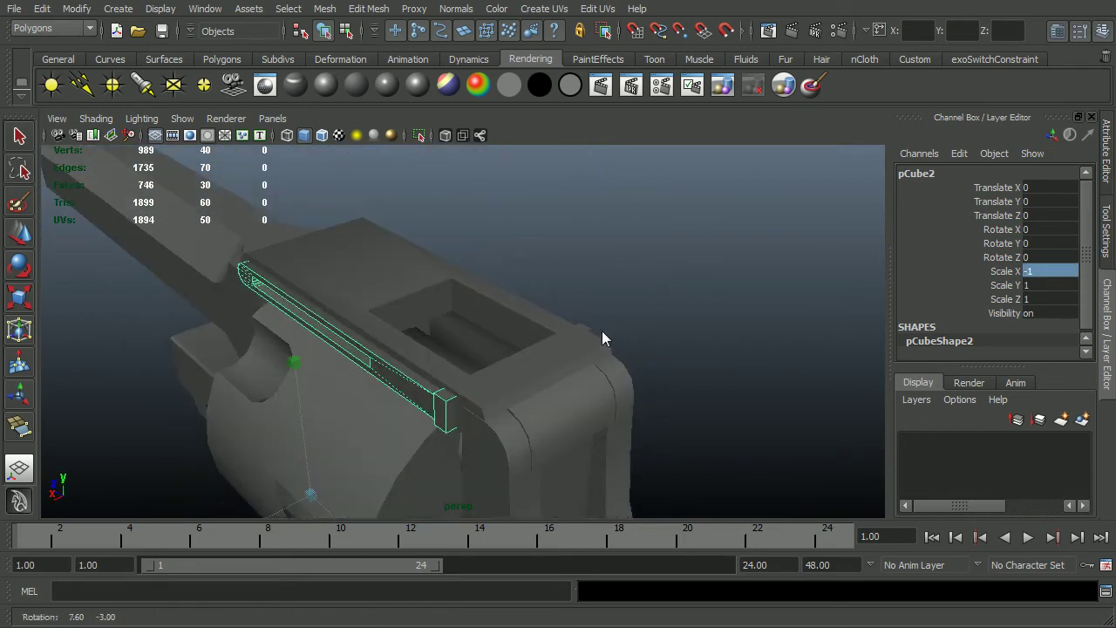
Step: Select both side bars together with the revolver frame and combine them into one mesh
alt+drag(242, 426, 733, 407)
shift+click(590, 406)
key(w)
shift+click(645, 398)
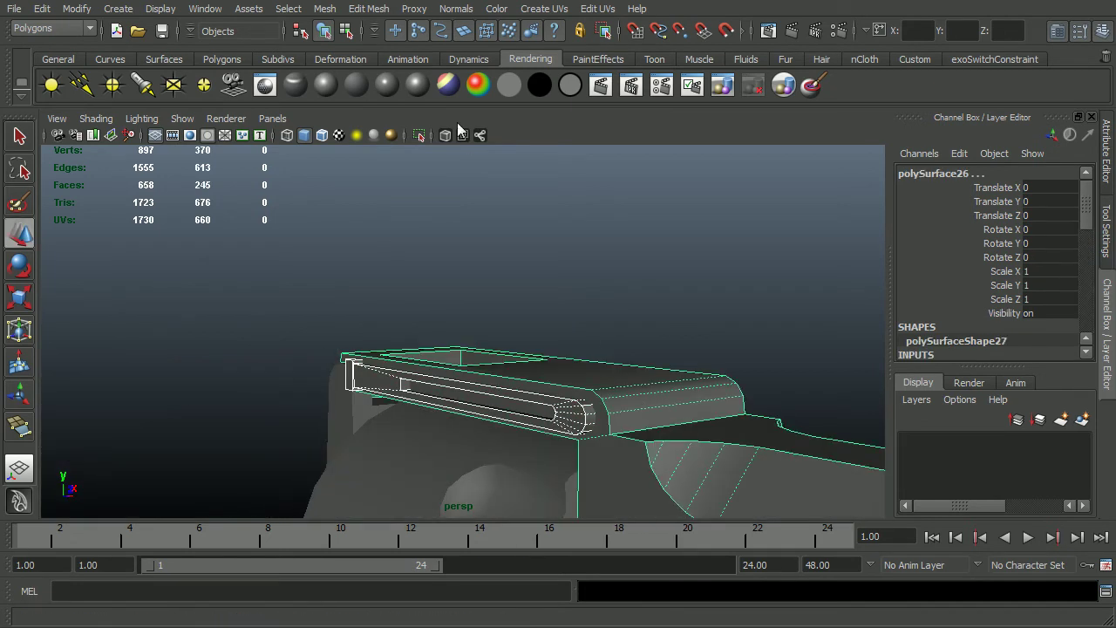
click(324, 8)
click(344, 30)
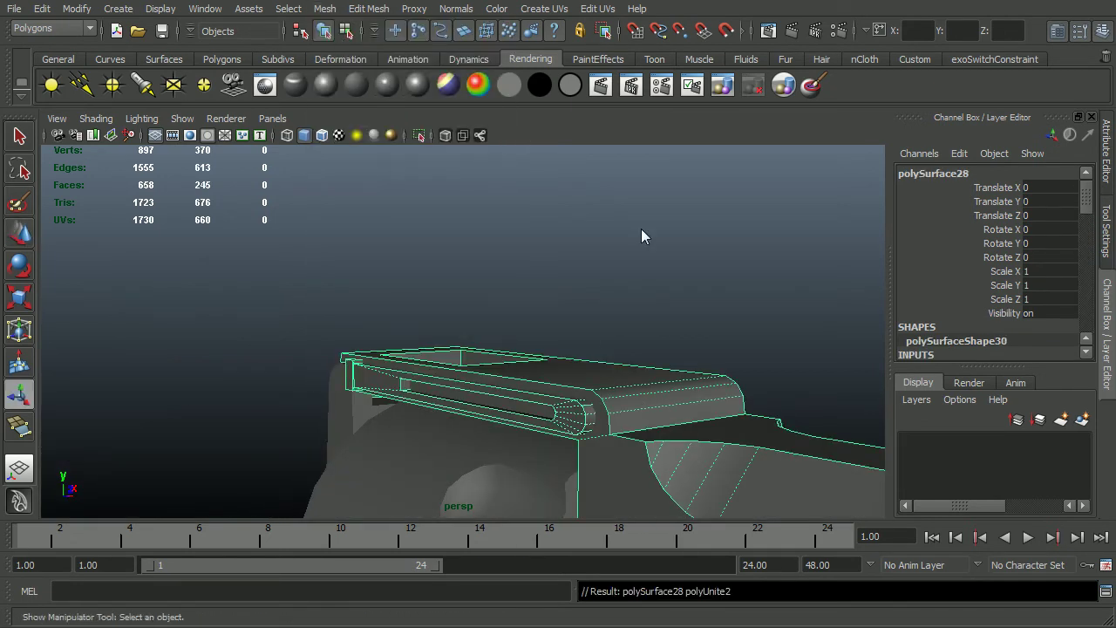
click(598, 351)
Step: Select the revolver's cylinder and isolate it in the perspective view
alt+drag(598, 351, 426, 346)
alt+drag(513, 364, 486, 415)
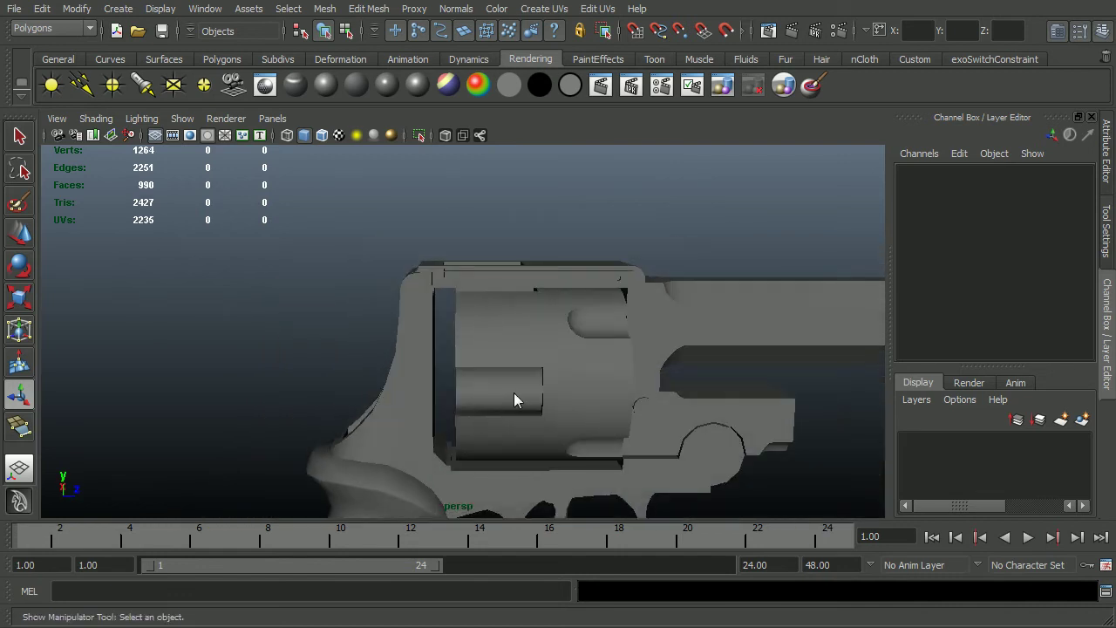
click(514, 401)
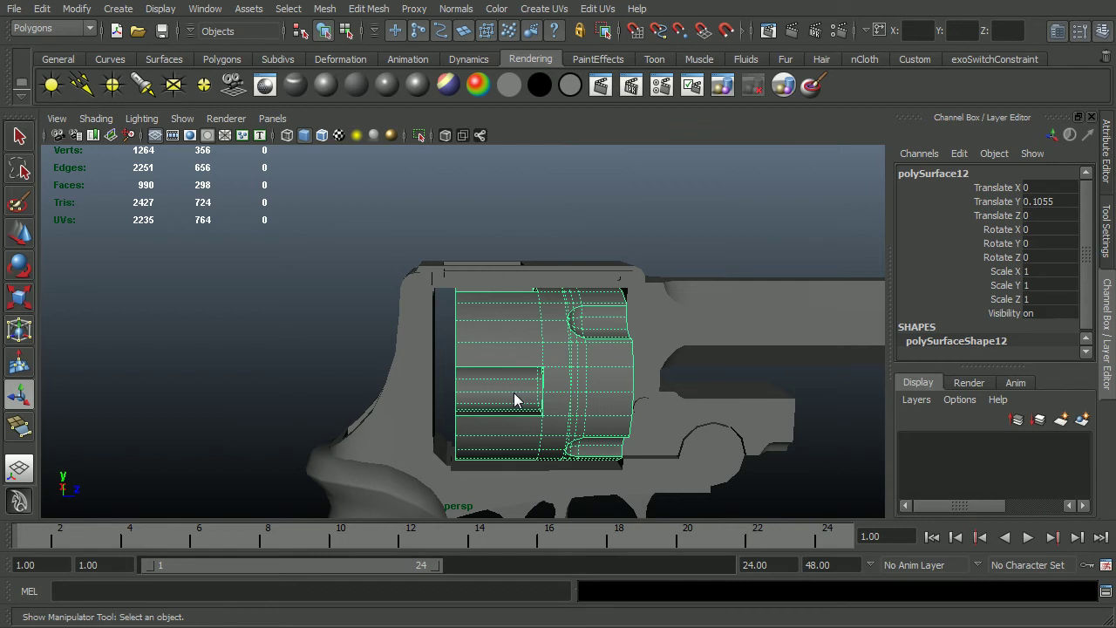
key(ctrl+1)
alt+drag(588, 418, 442, 380)
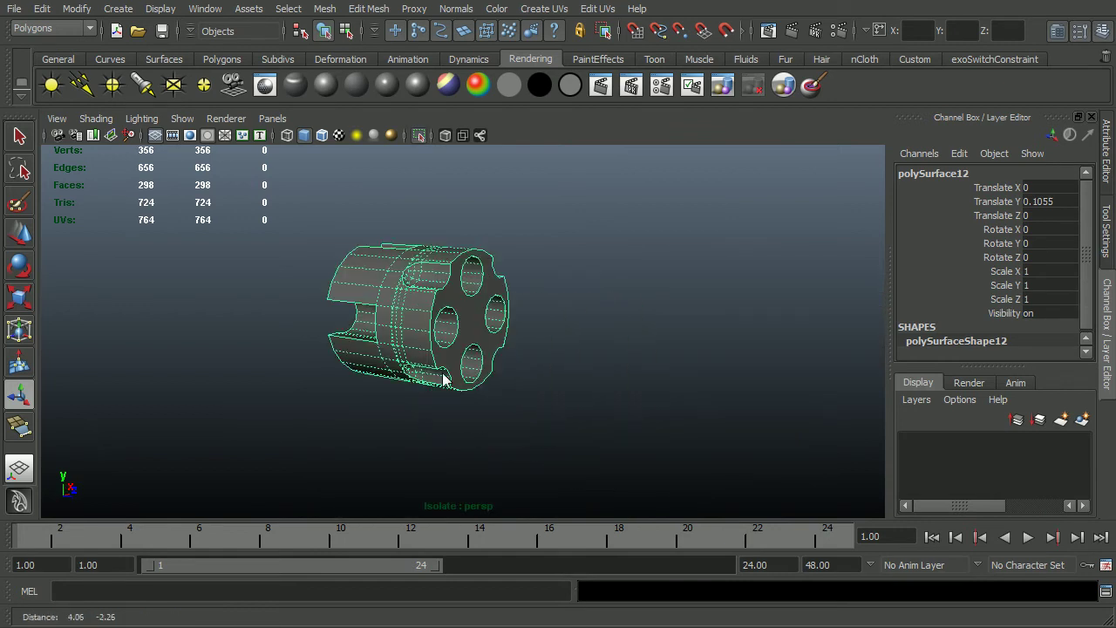
Step: Create a polygon cylinder with radius 1, height 2 and 24 axis divisions, oriented along Z
click(118, 9)
mouse_move(135, 50)
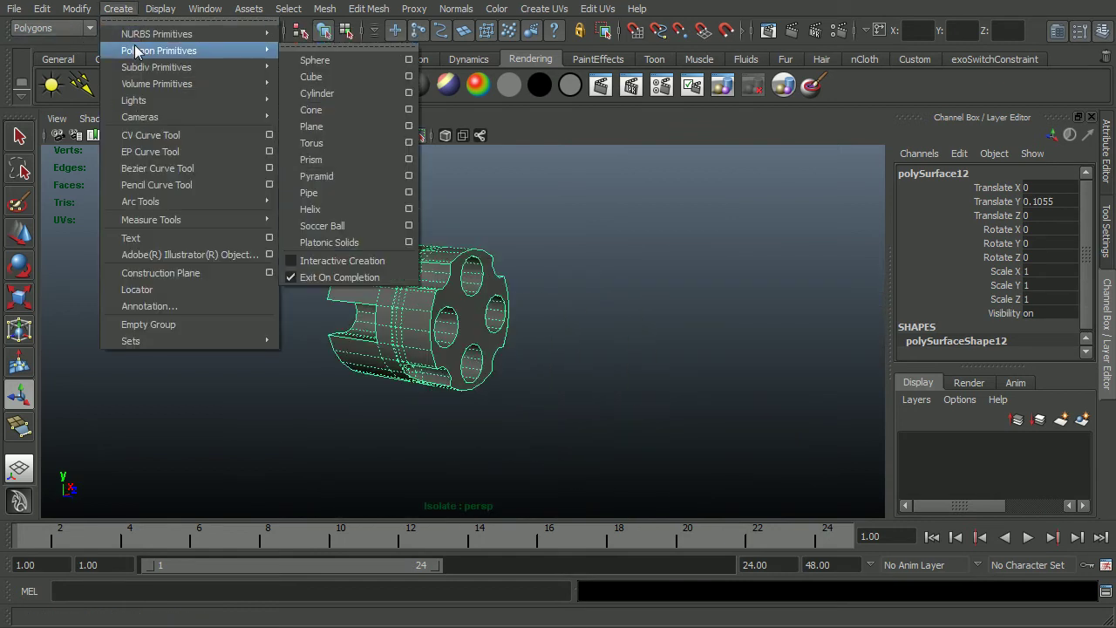
click(408, 95)
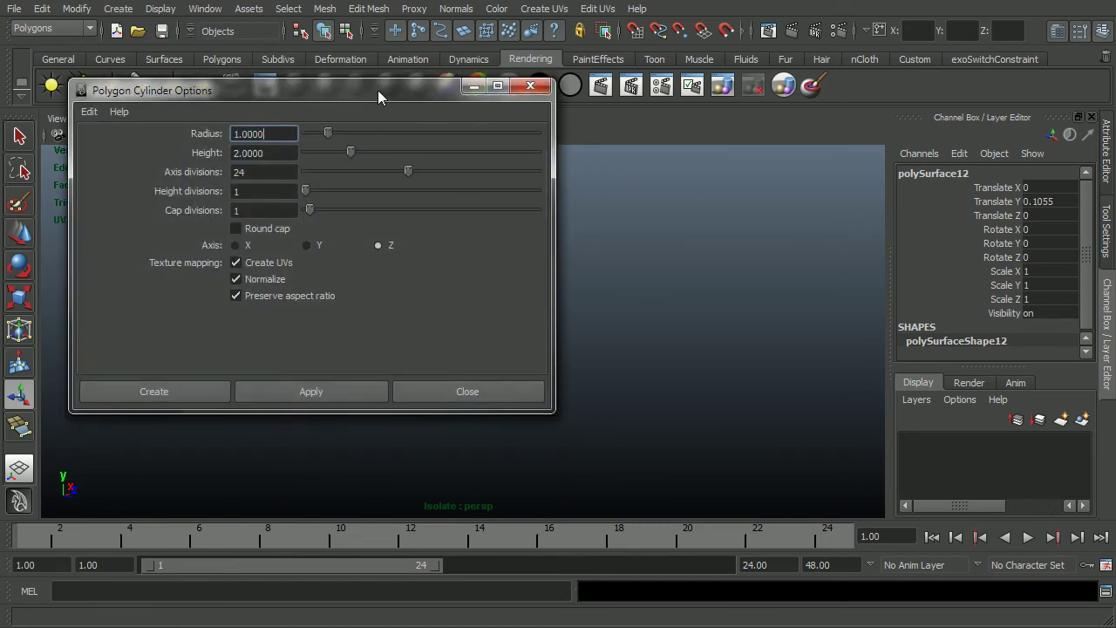
drag(378, 90, 789, 36)
click(586, 326)
alt+middle_drag(556, 370, 524, 240)
alt+right_drag(523, 240, 187, 371)
alt+middle_drag(418, 374, 390, 391)
alt+right_drag(390, 390, 489, 384)
alt+middle_drag(489, 384, 492, 396)
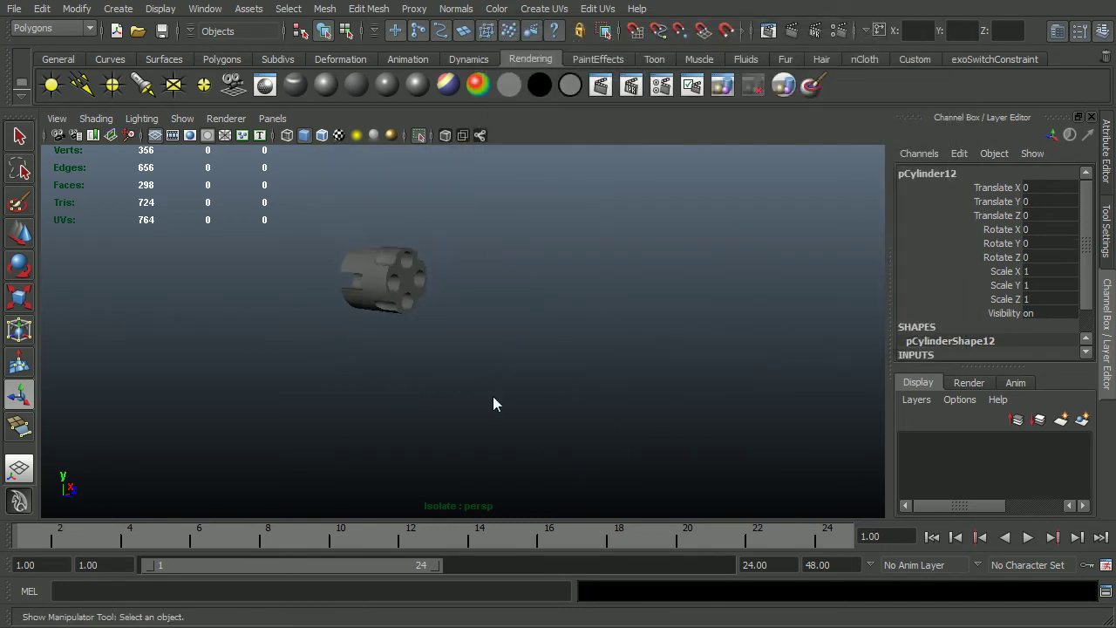
alt+right_drag(275, 324, 342, 315)
Step: Enable automatic loading of new objects in the isolated view and add the new cylinder to it
click(182, 119)
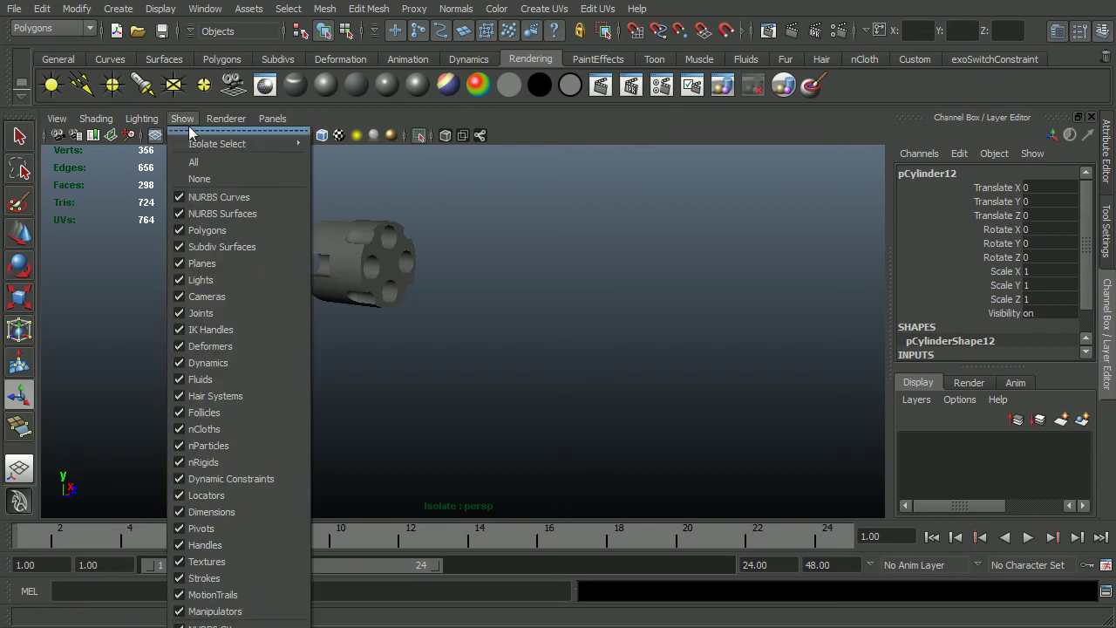
mouse_move(265, 142)
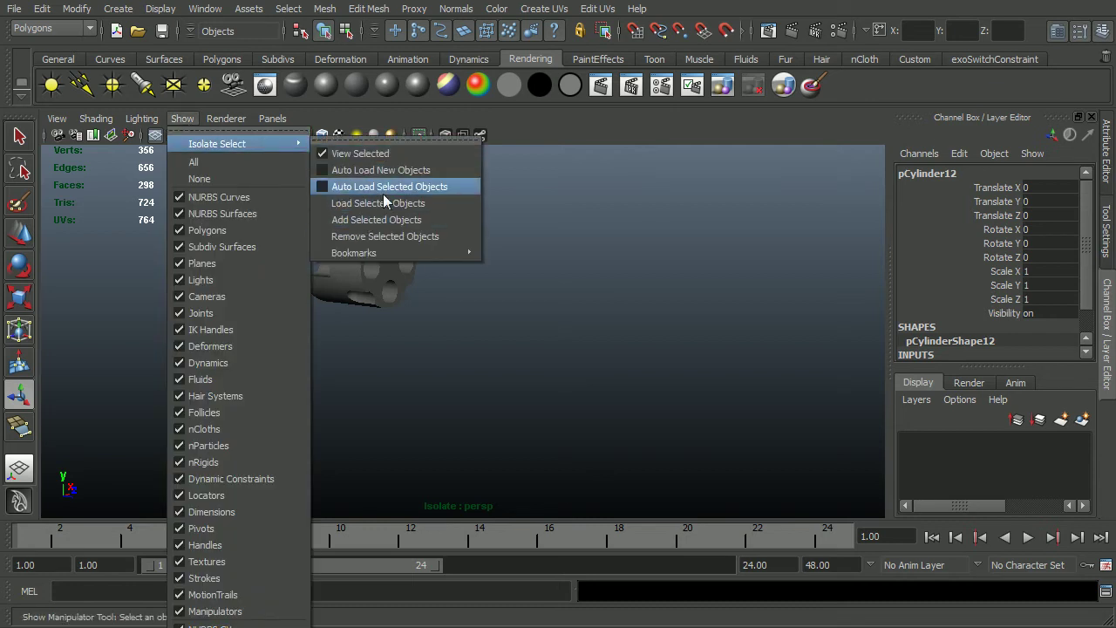
click(364, 171)
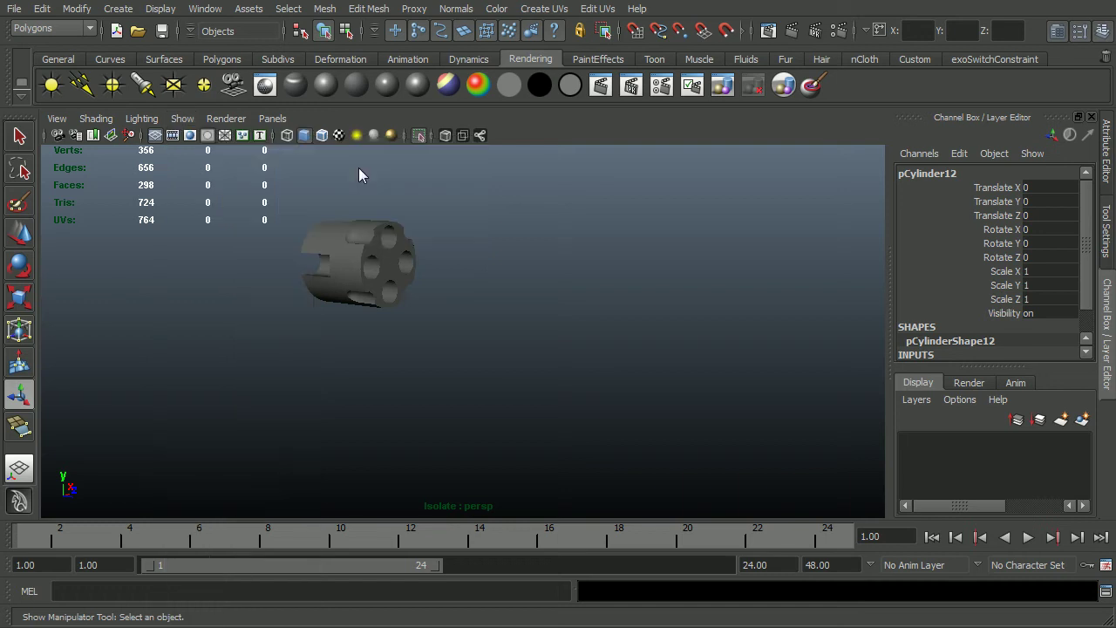
click(184, 119)
mouse_move(209, 150)
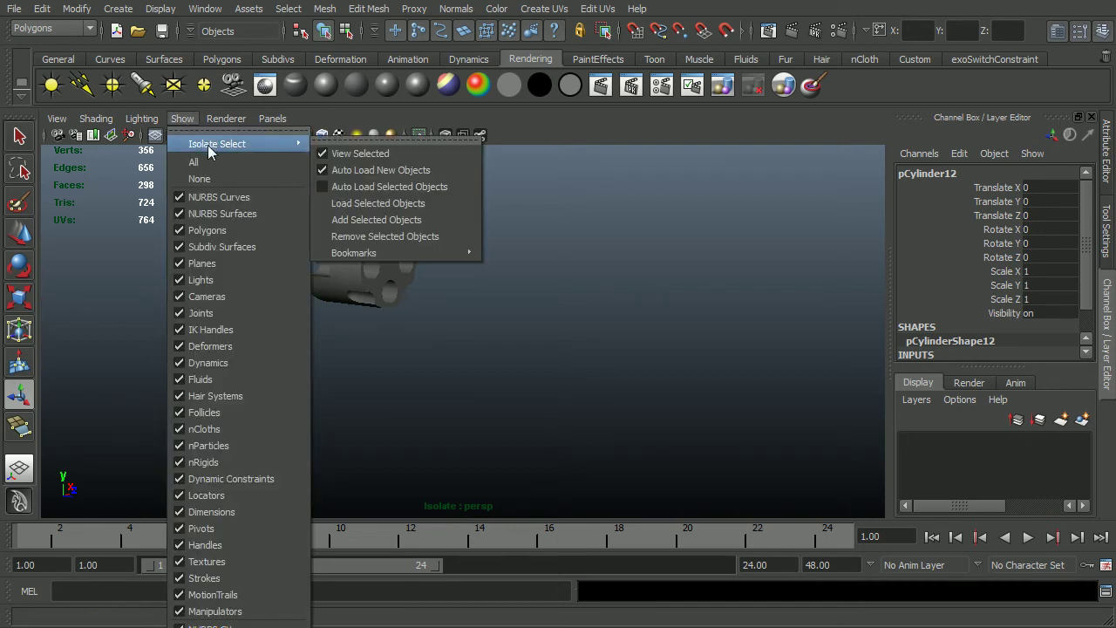
click(360, 225)
Step: In the front view, snap the new cylinder vertically to the centre of the revolver's cylinder, at Translate Y 3.85971
alt+drag(265, 340, 455, 376)
key(space)
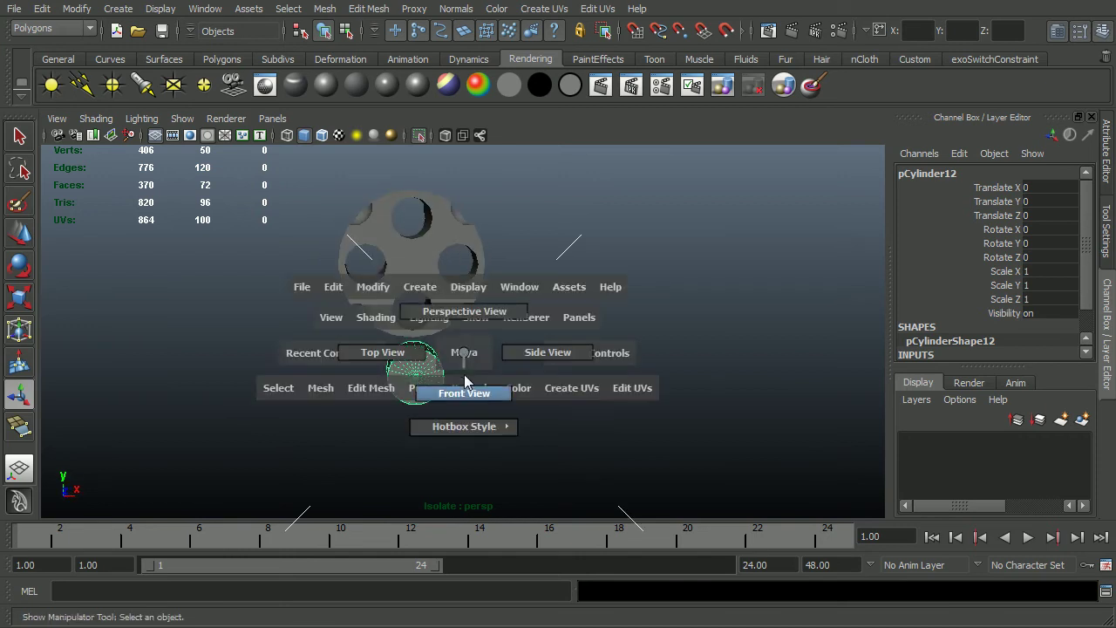
click(463, 393)
scroll(524, 385, down, 5)
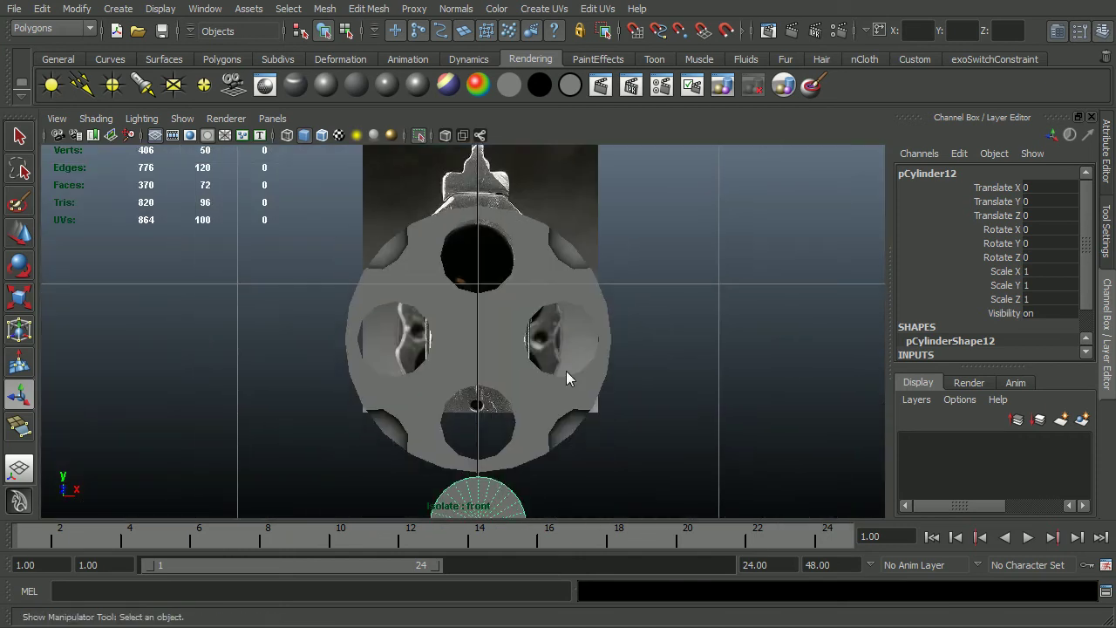
key(4)
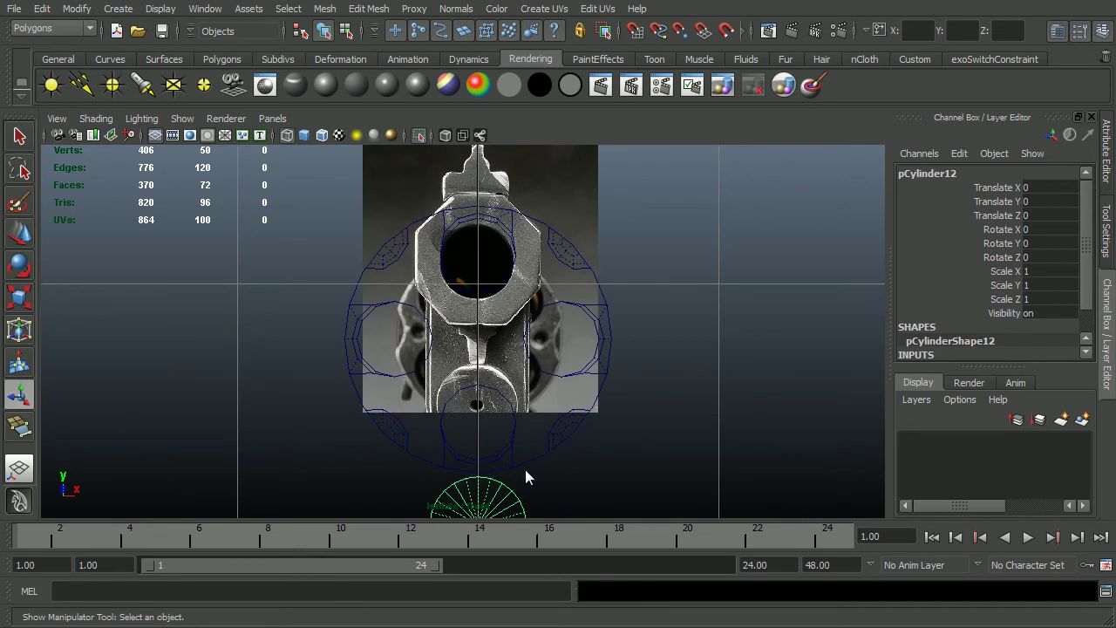
scroll(525, 470, down, 2)
alt+middle_drag(478, 469, 481, 441)
key(w)
key(v)
drag(481, 417, 588, 302)
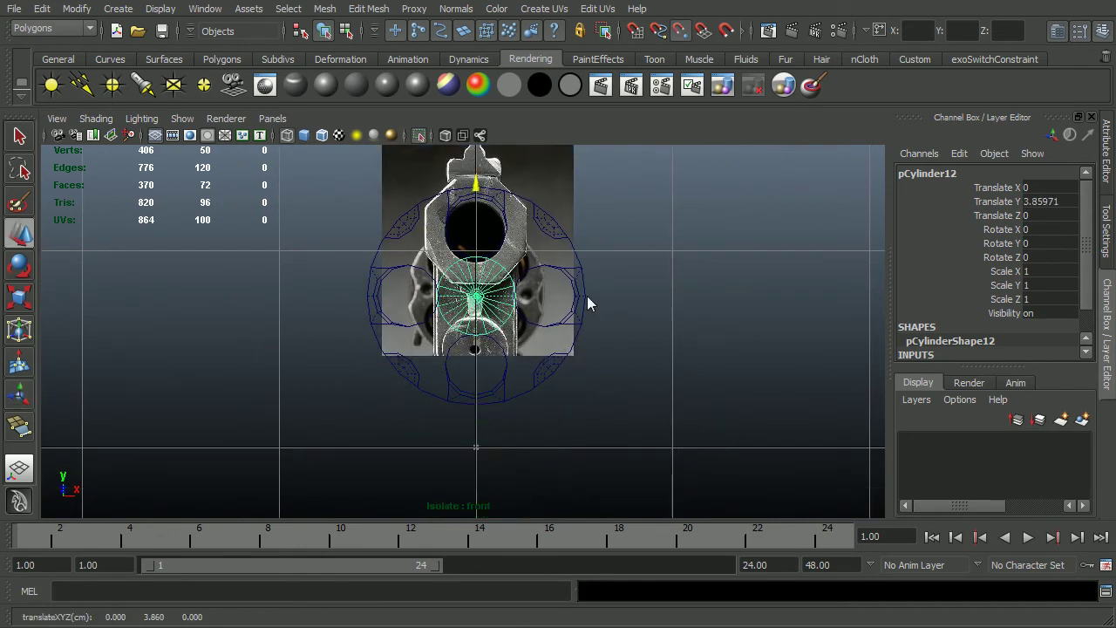
Step: Scale the new cylinder uniformly to about 2.8 to match the revolver cylinder's outer diameter
scroll(549, 398, up, 2)
key(r)
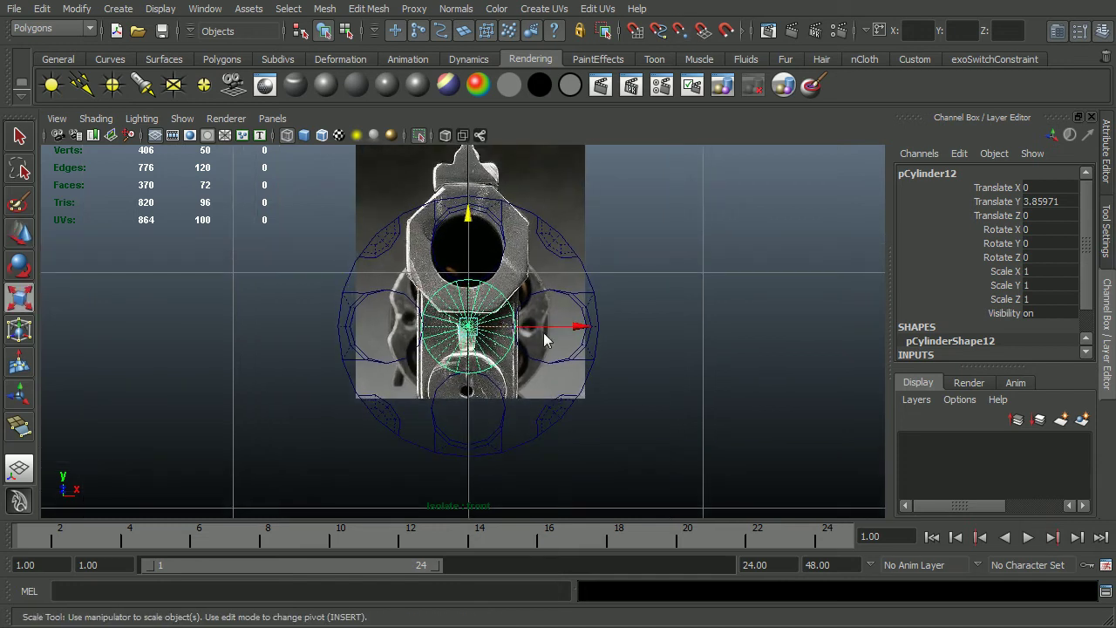
drag(470, 327, 615, 308)
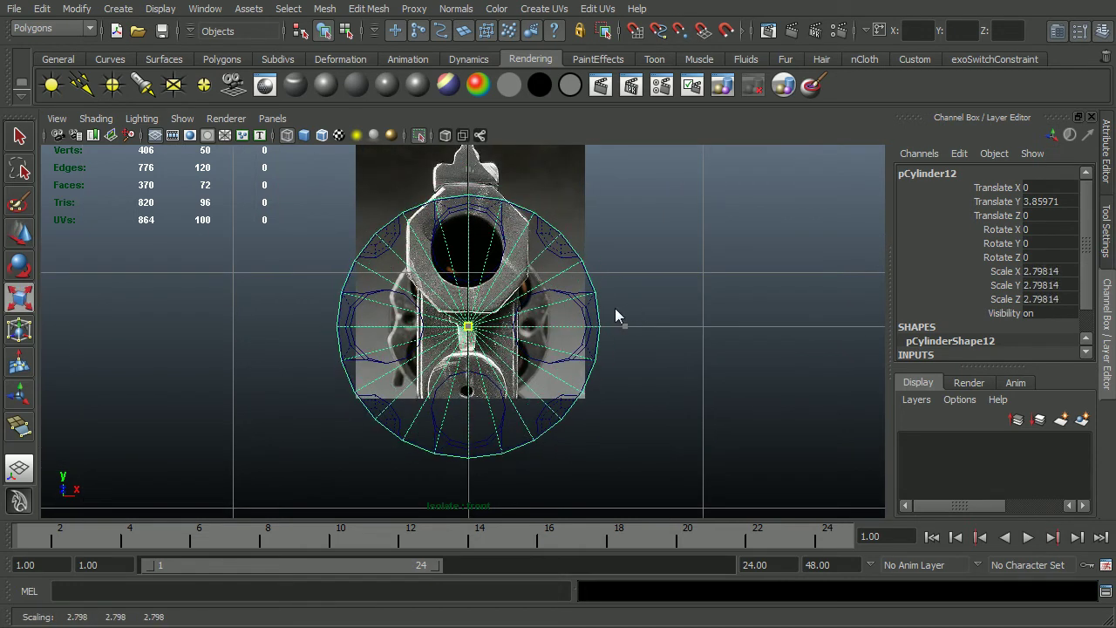
scroll(615, 310, up, 4)
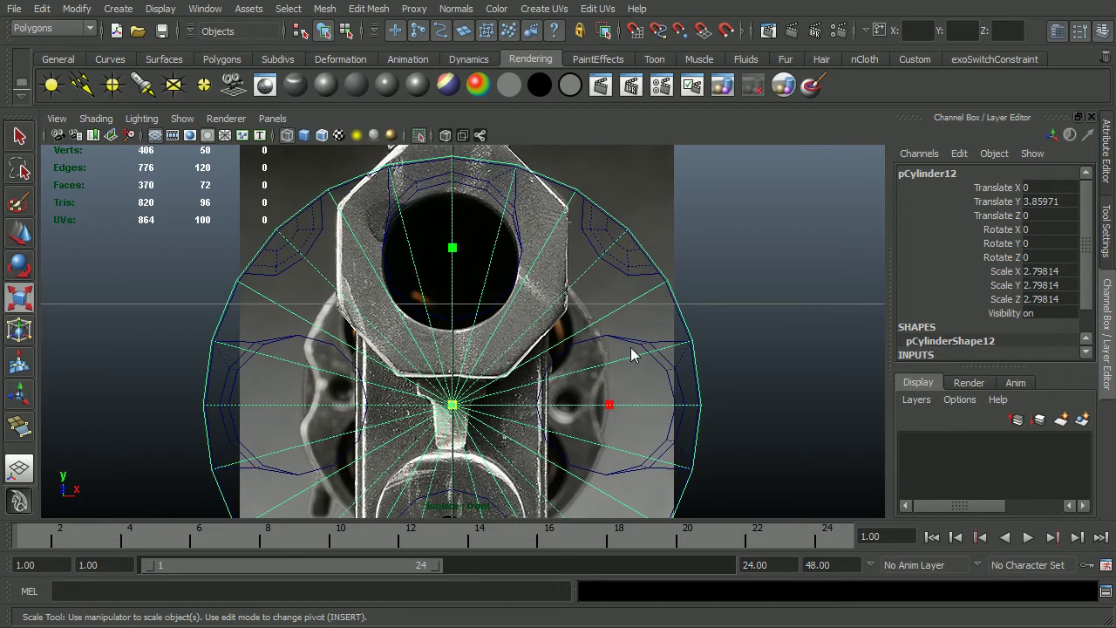
scroll(643, 360, down, 3)
Step: Show the whole revolver in shaded perspective and move the new cylinder back over the revolver's cylinder, to about -4.11 in Translate Z
key(space)
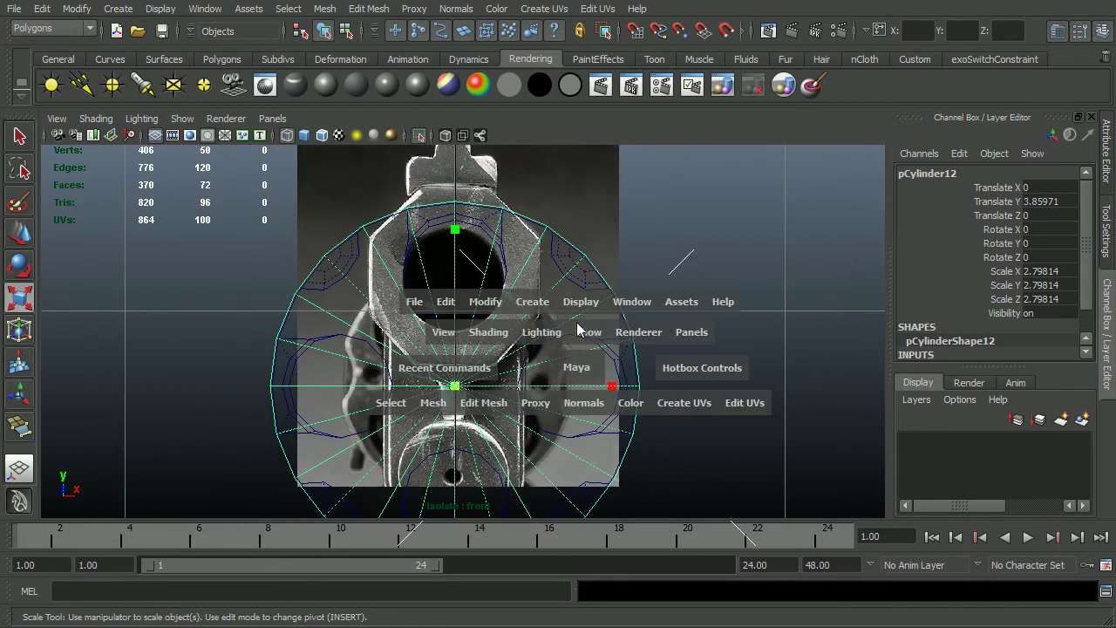
drag(586, 367, 642, 349)
click(655, 365)
key(ctrl+1)
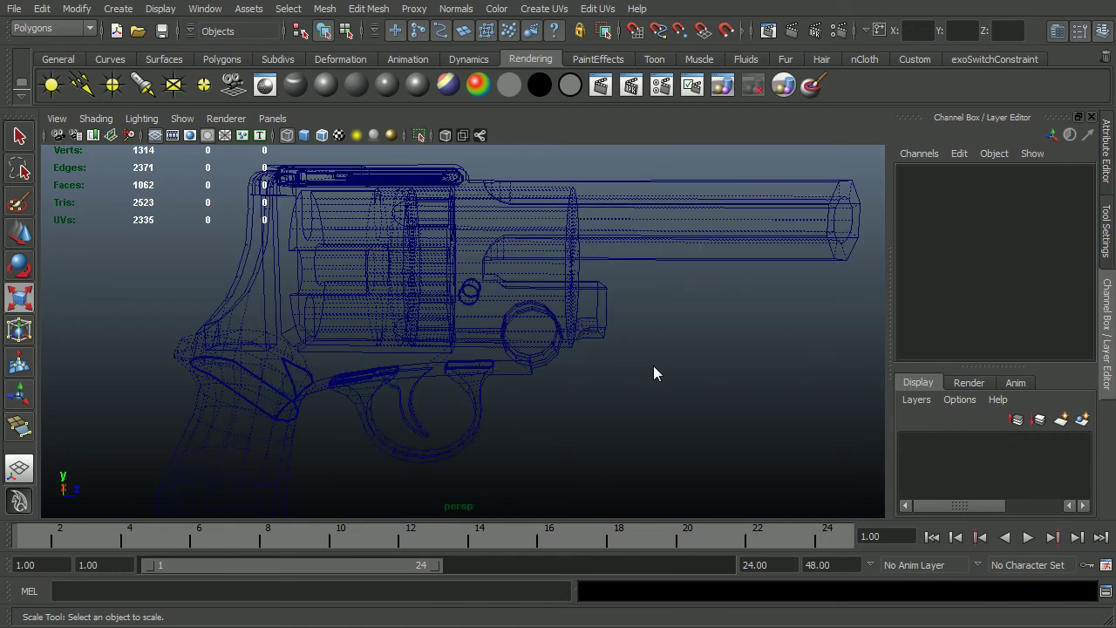
click(573, 271)
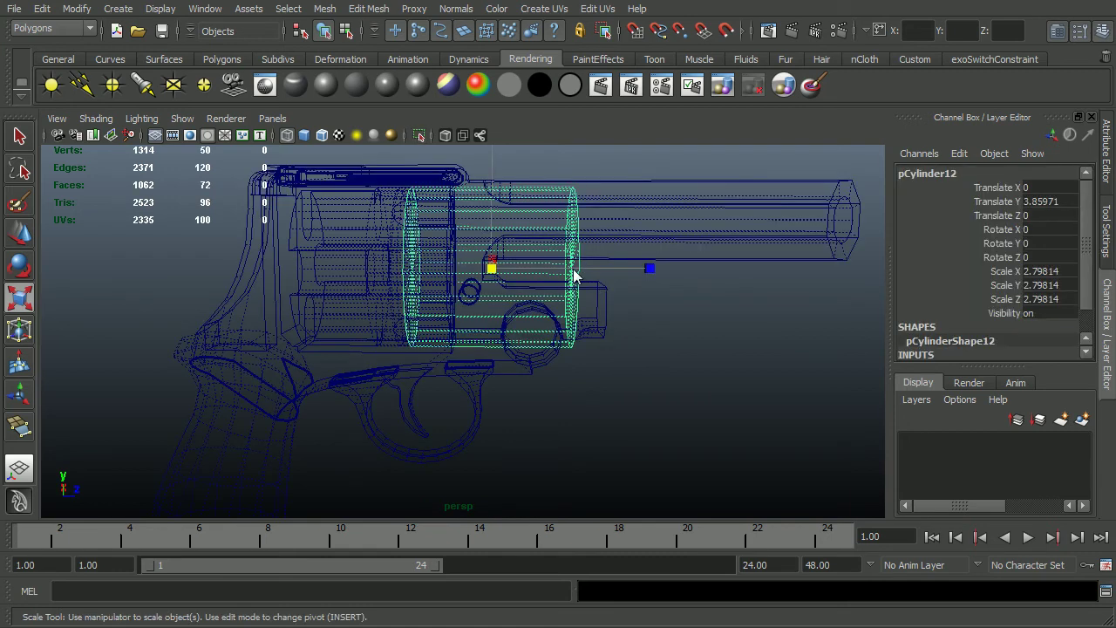
key(w)
key(5)
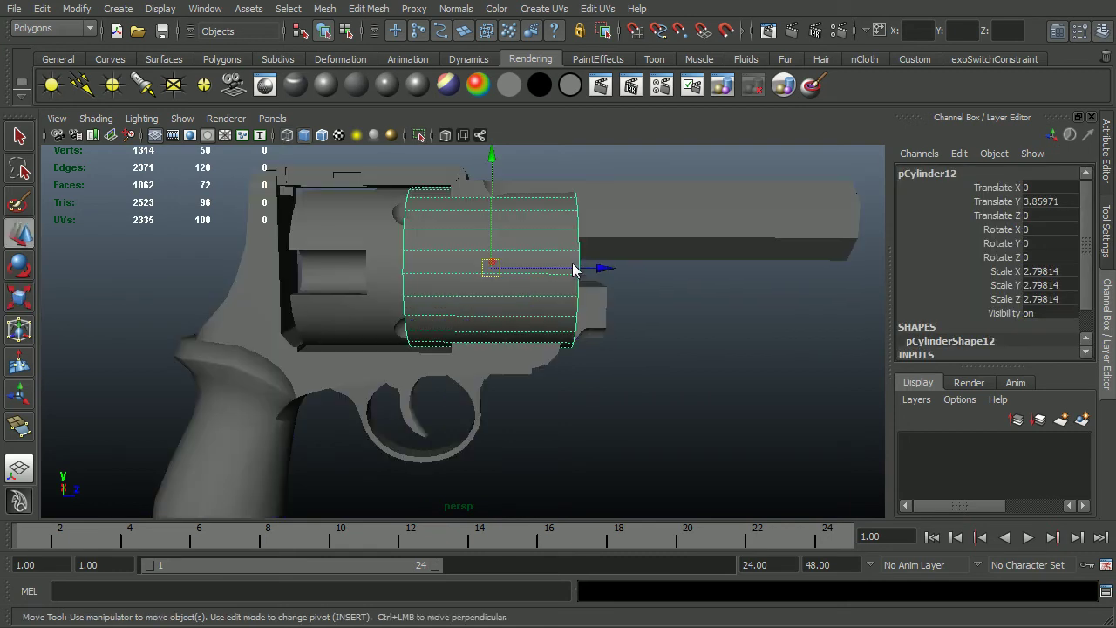
drag(591, 269, 516, 328)
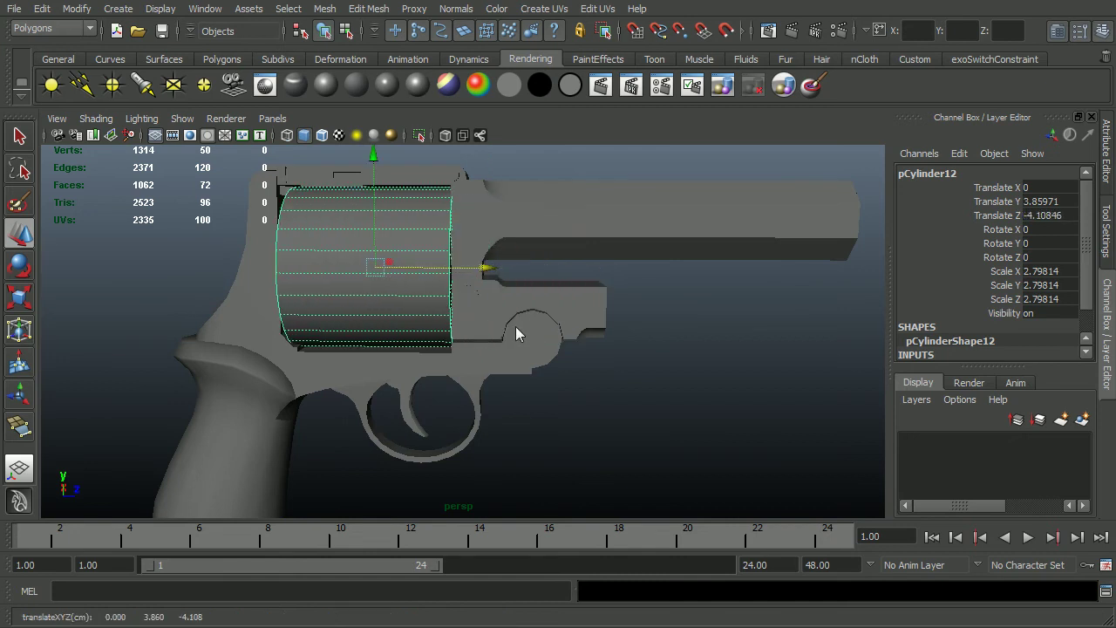
Step: Bring the new cylinder up in the side view and remove its cap subdivisions
alt+middle_drag(499, 328, 647, 346)
alt+right_drag(647, 345, 750, 344)
key(space)
click(688, 346)
drag(689, 349, 767, 347)
alt+right_drag(547, 398, 827, 332)
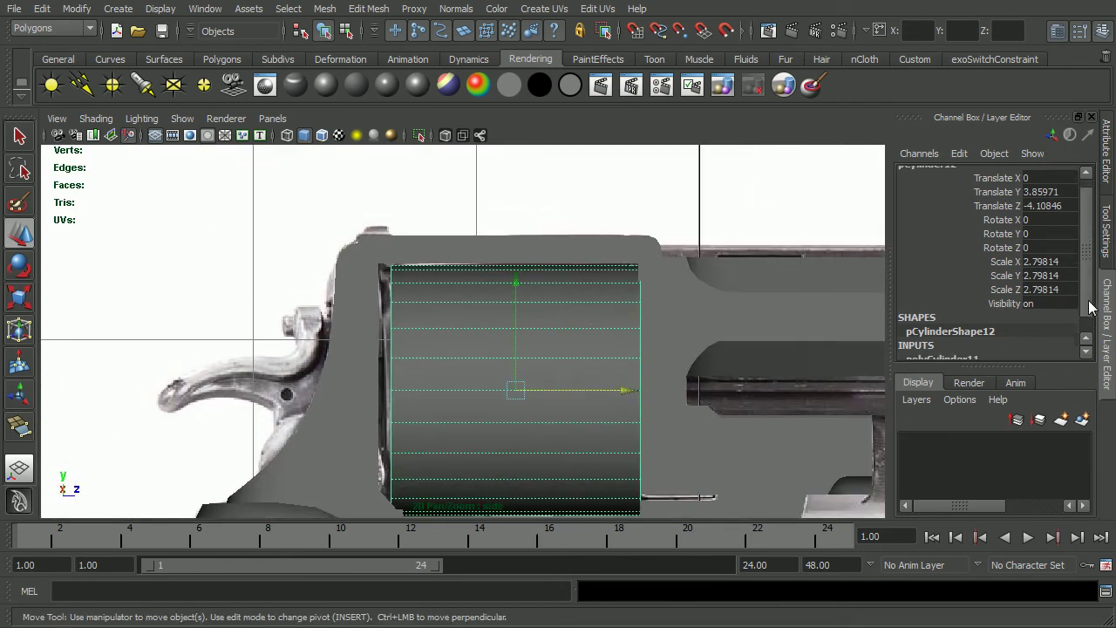
scroll(1029, 314, down, 2)
click(959, 339)
scroll(1068, 284, down, 5)
scroll(1049, 338, down, 1)
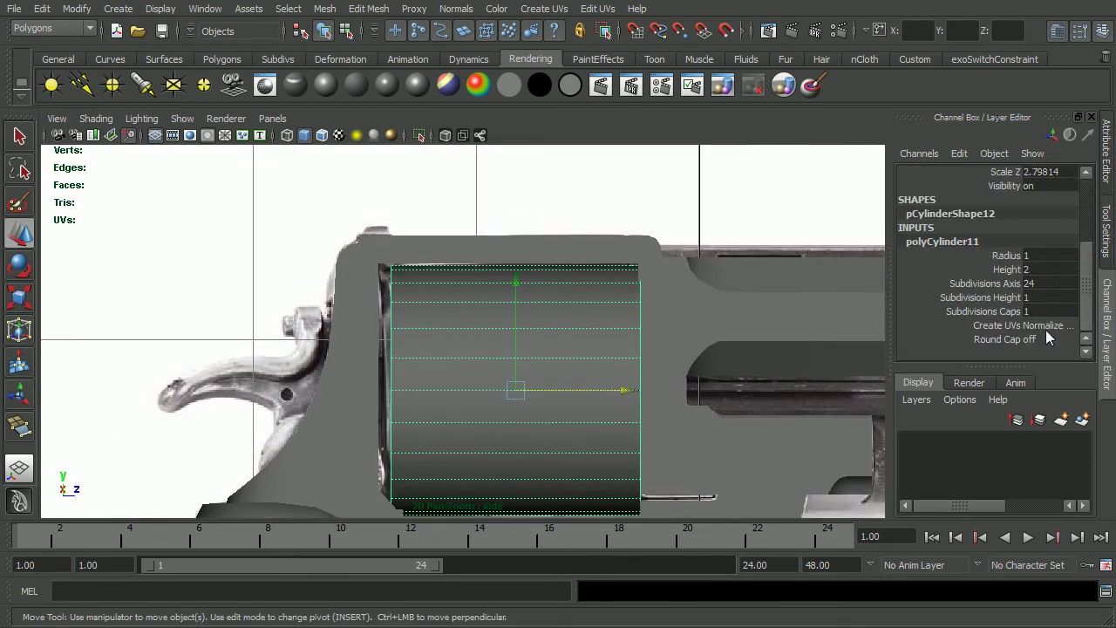
click(1040, 312)
Step: Move the new cylinder's front-end vertices backward to leave a thin disc at the rear of the revolver's cylinder
right_drag(611, 330, 558, 327)
drag(551, 173, 751, 515)
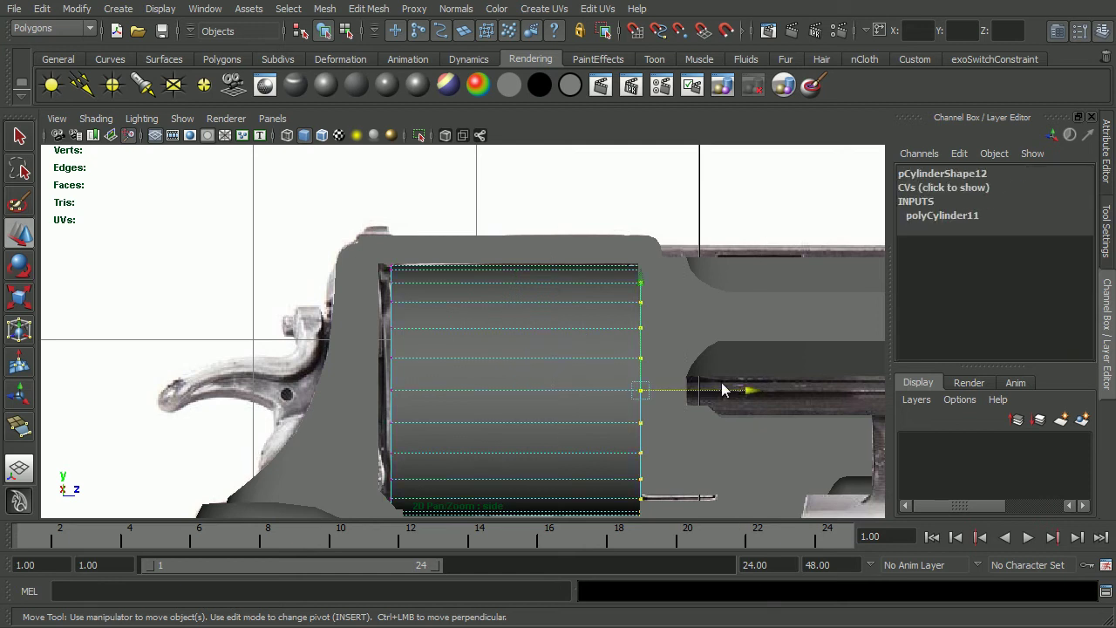
drag(721, 391, 483, 395)
alt+right_drag(482, 395, 562, 449)
alt+right_drag(454, 433, 618, 415)
alt+middle_drag(618, 415, 761, 250)
drag(558, 360, 543, 360)
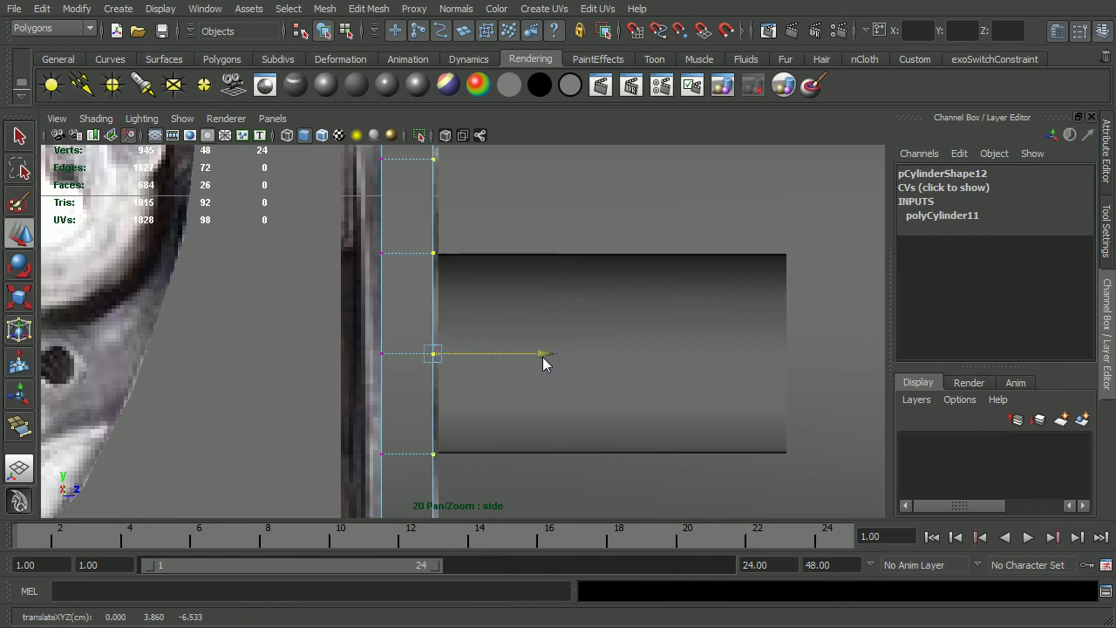
alt+right_drag(545, 359, 453, 406)
Step: Align the disc's rear vertices with the reference photo in the wireframe side view and leave component mode
mouse_move(385, 444)
right_down()
mouse_move(602, 401)
mouse_move(542, 390)
mouse_move(561, 410)
mouse_move(546, 346)
mouse_move(600, 299)
right_up()
key(4)
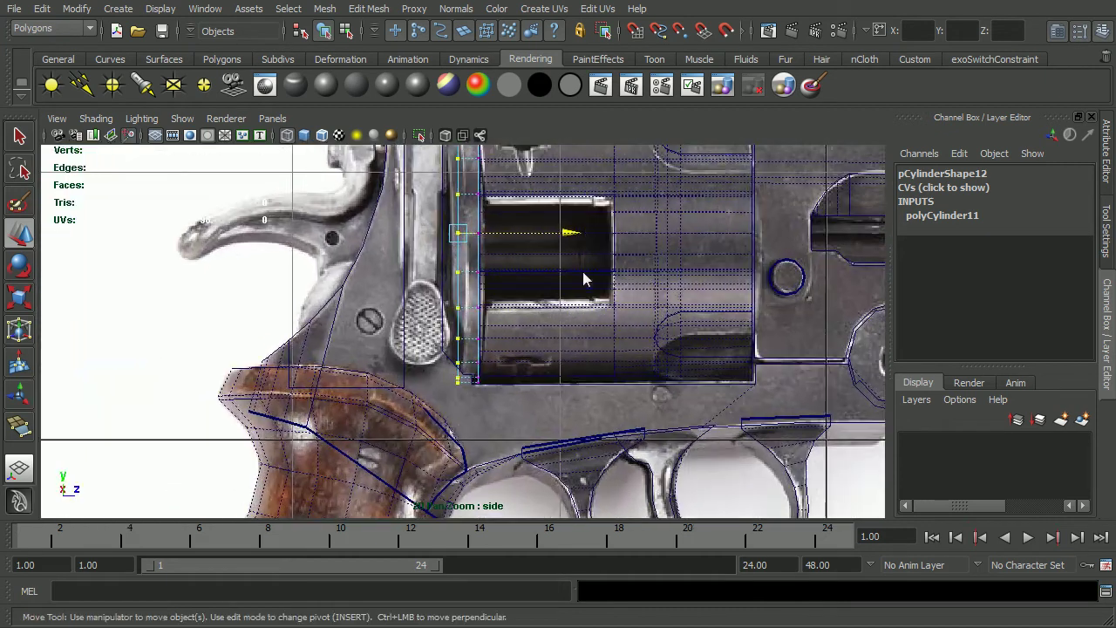
right_click(568, 241)
drag(568, 240, 574, 241)
alt+right_drag(530, 416, 599, 302)
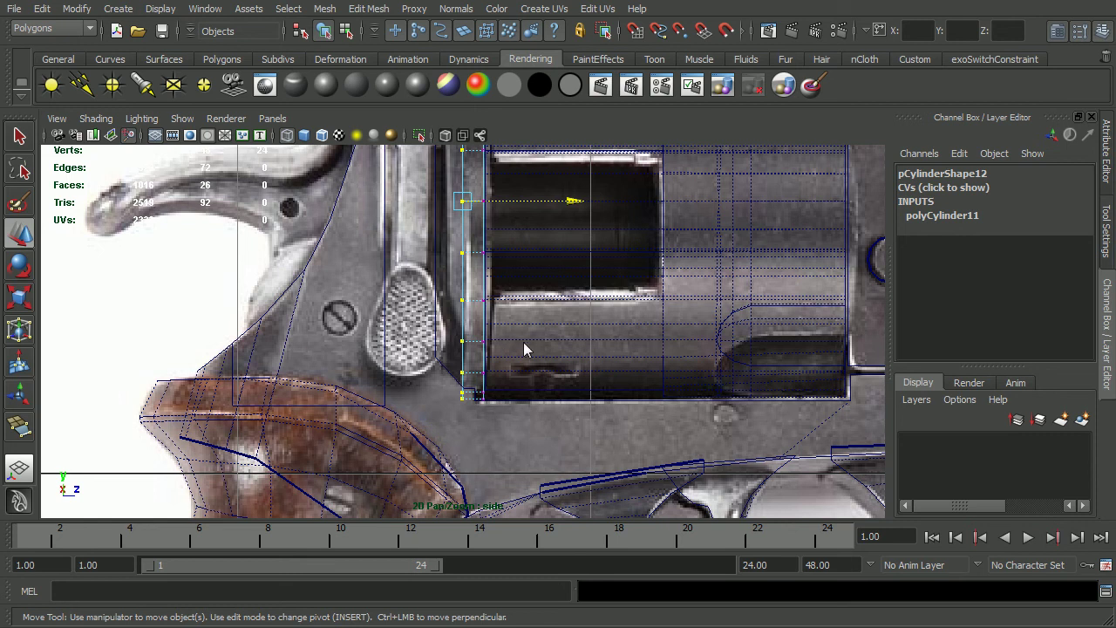
drag(570, 201, 463, 389)
alt+middle_drag(539, 298, 536, 443)
mouse_move(562, 319)
alt+middle_down()
mouse_move(572, 367)
mouse_move(601, 312)
alt+middle_up()
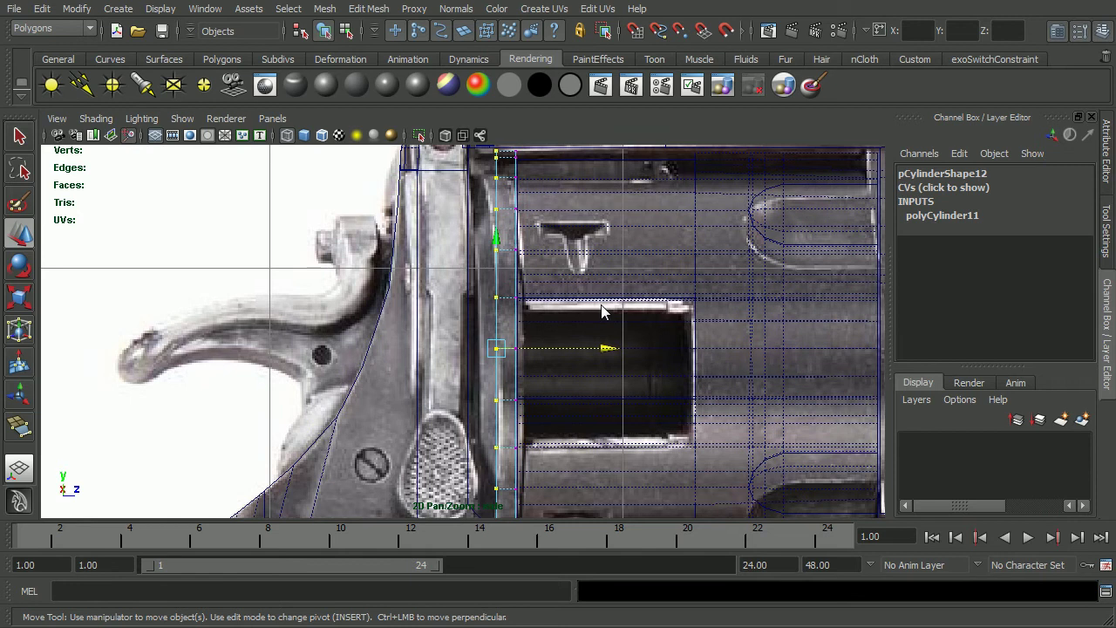
key(F8)
key(F8)
Step: Select the disc's rear cap face and extrude it backward into the gap in front of the frame
key(space)
mouse_move(601, 305)
mouse_down()
mouse_move(604, 253)
mouse_move(695, 251)
mouse_up()
key(5)
right_drag(575, 318, 582, 339)
click(582, 338)
click(380, 10)
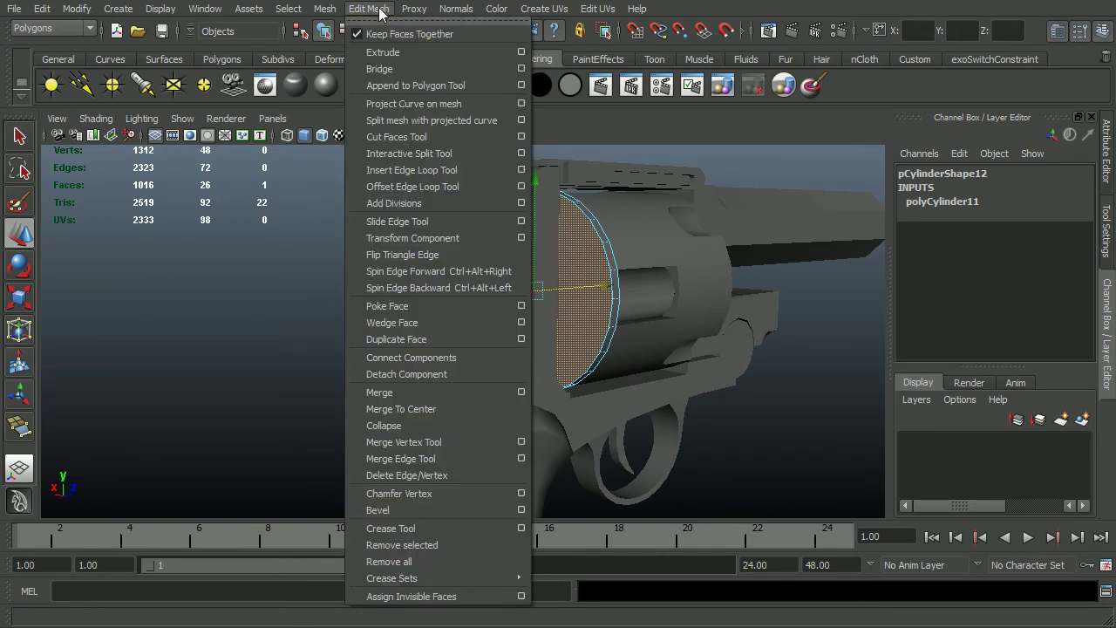
click(412, 51)
key(space)
drag(509, 264, 545, 266)
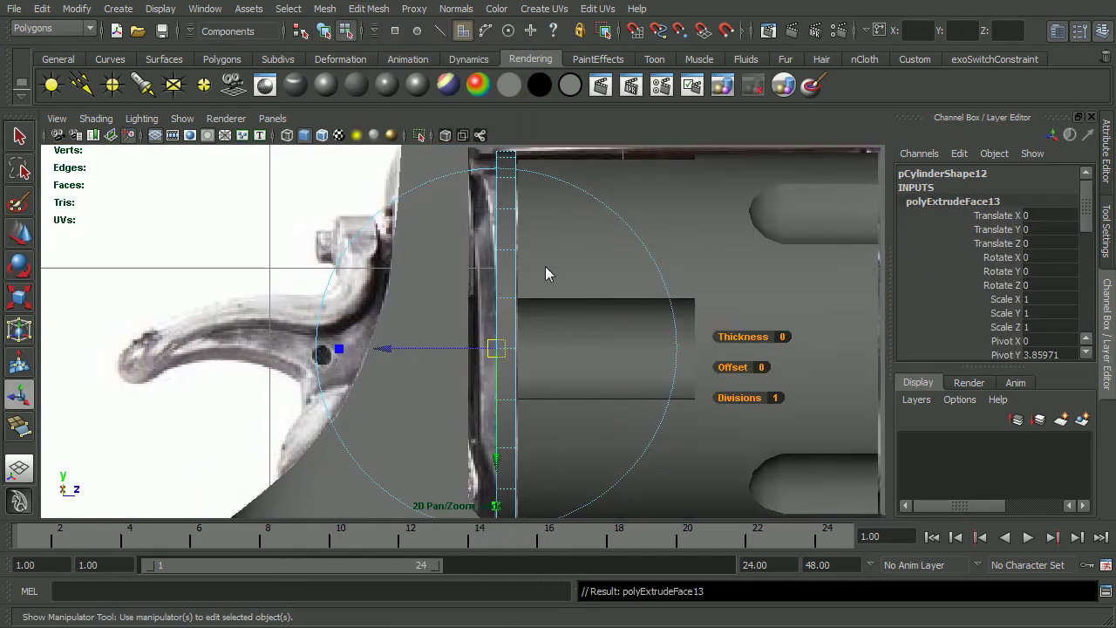
scroll(527, 295, up, 1)
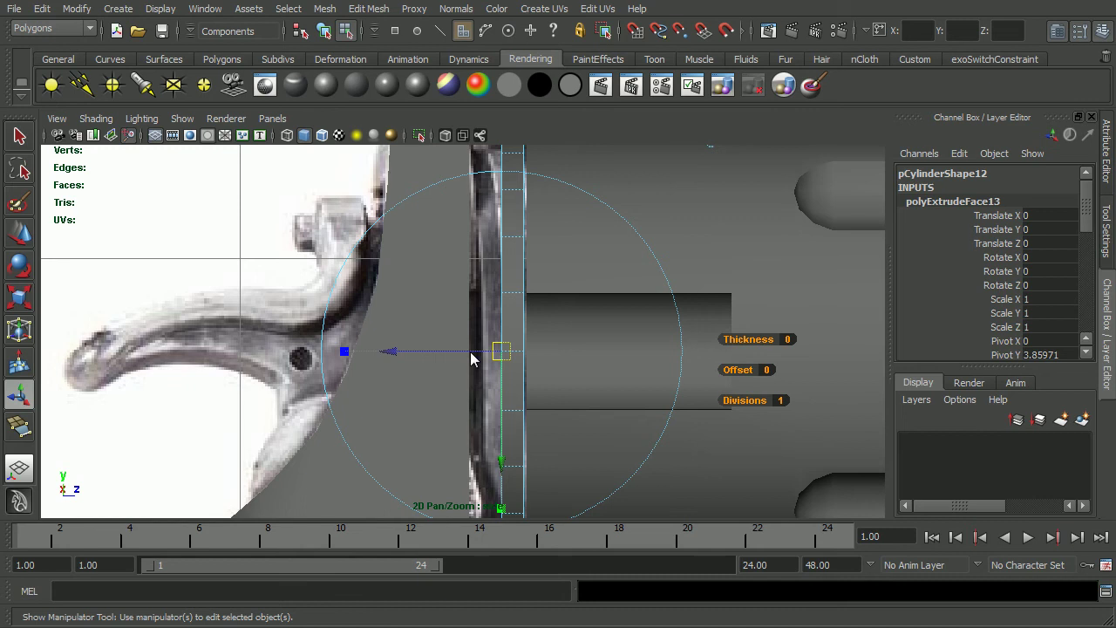
drag(471, 357, 452, 356)
drag(464, 435, 463, 147)
scroll(550, 359, down, 1)
Step: Scale the extruded rear face down slightly in the wireframe side view, using the reference photo as a guide
mouse_move(545, 384)
alt+middle_down()
mouse_move(556, 415)
mouse_move(560, 360)
alt+middle_up()
key(4)
alt+right_drag(412, 371, 674, 435)
alt+middle_drag(507, 491, 461, 341)
alt+right_drag(460, 341, 600, 350)
middle_drag(600, 351, 570, 299)
right_drag(570, 299, 478, 303)
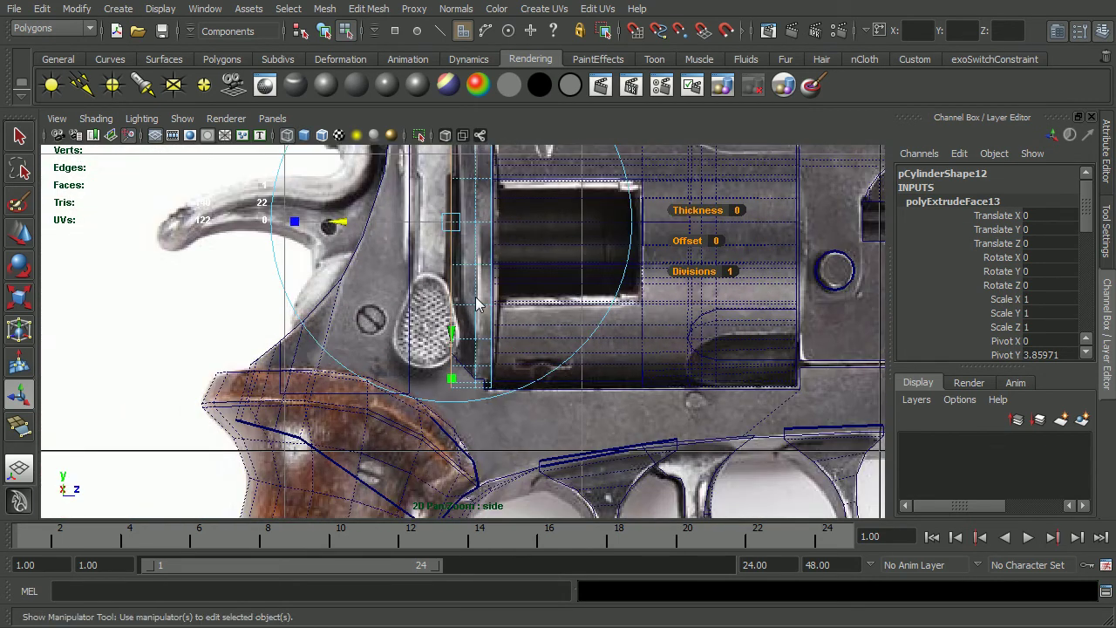
key(r)
right_drag(322, 286, 605, 306)
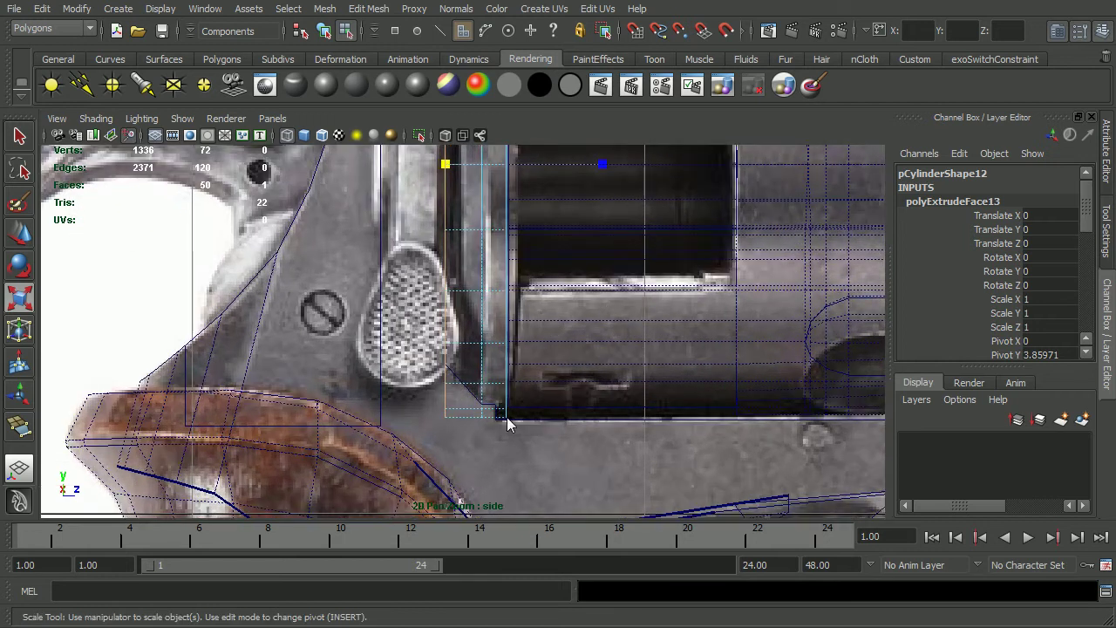
drag(445, 170, 436, 173)
right_drag(434, 169, 424, 194)
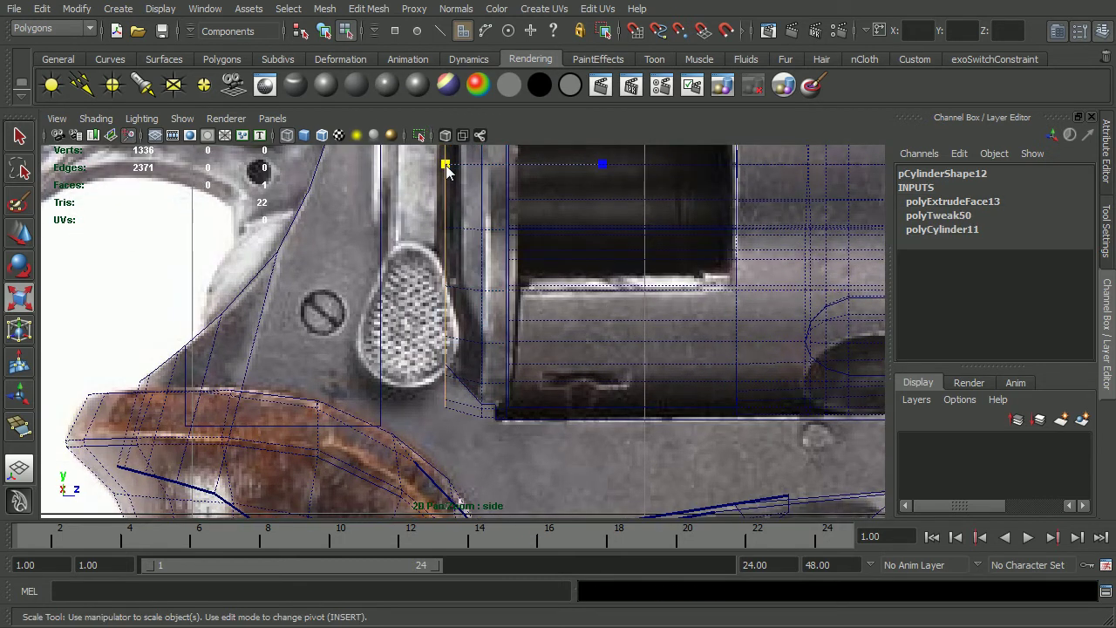
Step: Undo the accidental selection changes and scale the extruded rear face down further to taper the disc's rim
key(ctrl+z)
key(ctrl+z)
key(ctrl+z)
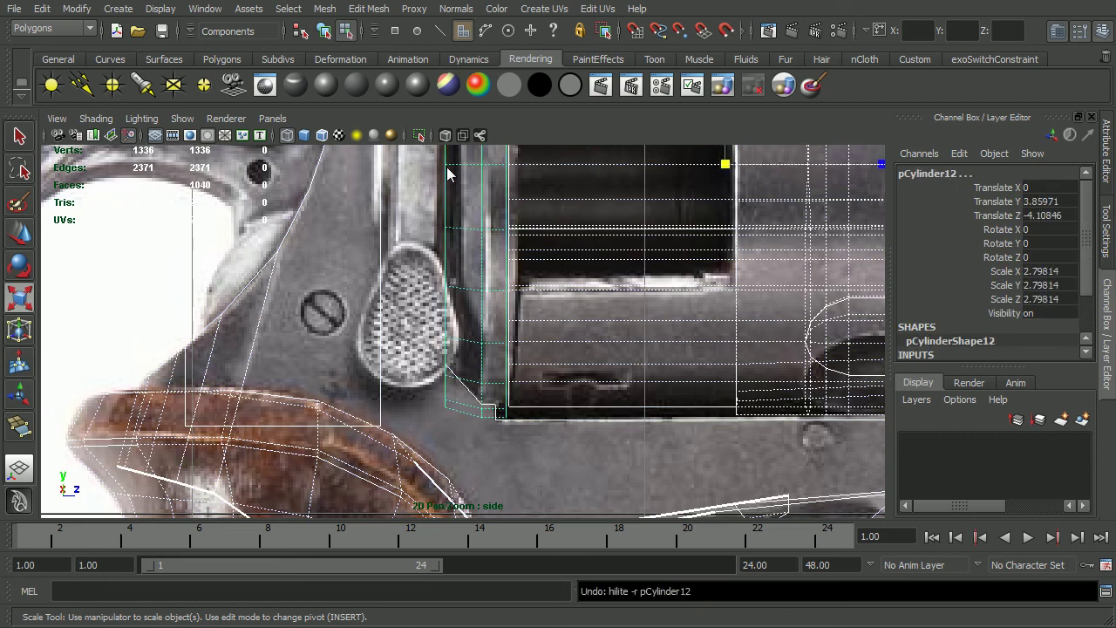
key(ctrl+z)
drag(447, 170, 405, 185)
drag(407, 184, 400, 187)
alt+right_drag(596, 247, 498, 246)
alt+middle_drag(499, 245, 494, 346)
click(495, 352)
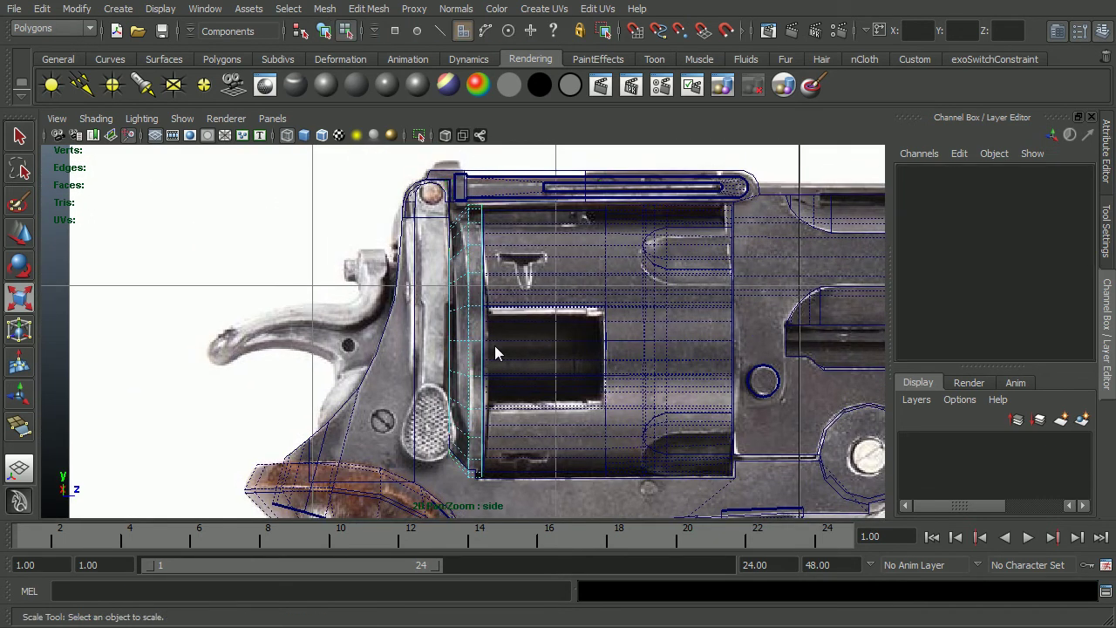
Step: Return to shaded perspective, harden the edge loop where the disc's taper begins, and deselect the disc
key(F8)
key(space)
drag(495, 346, 497, 279)
alt+drag(556, 300, 527, 327)
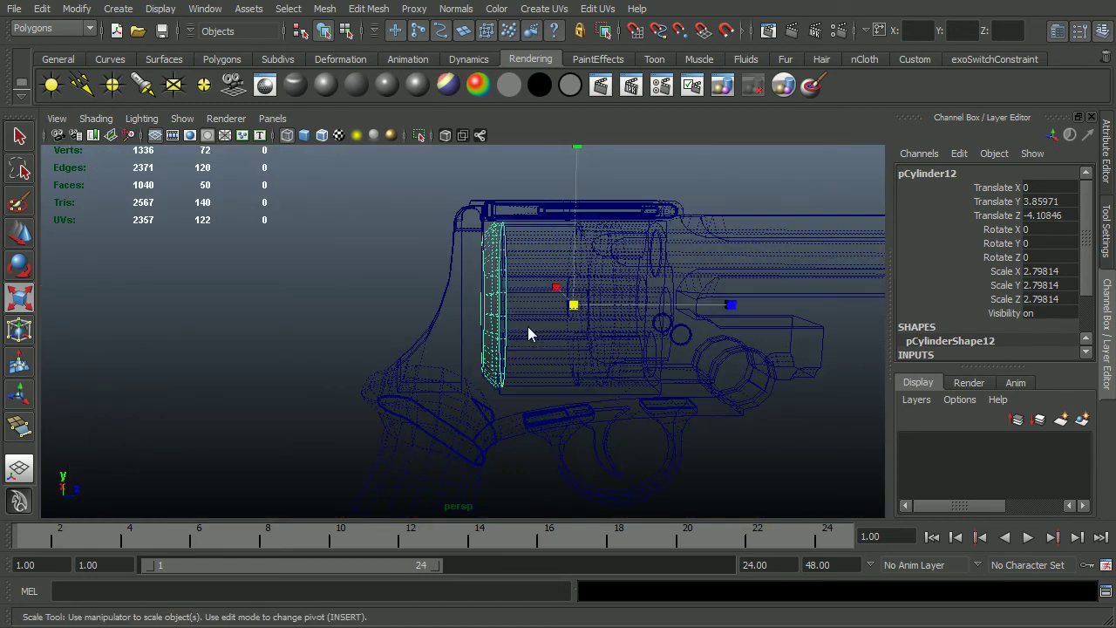
key(5)
alt+right_drag(527, 326, 681, 327)
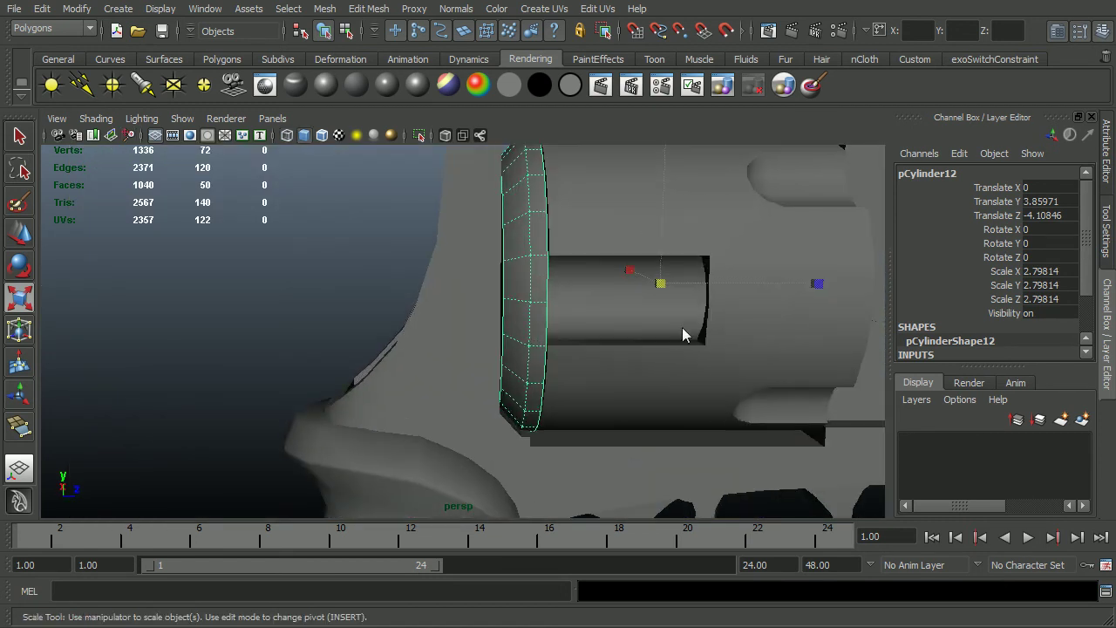
alt+drag(682, 327, 724, 328)
alt+middle_drag(640, 329, 633, 376)
right_drag(595, 384, 694, 372)
double_click(592, 334)
key(F8)
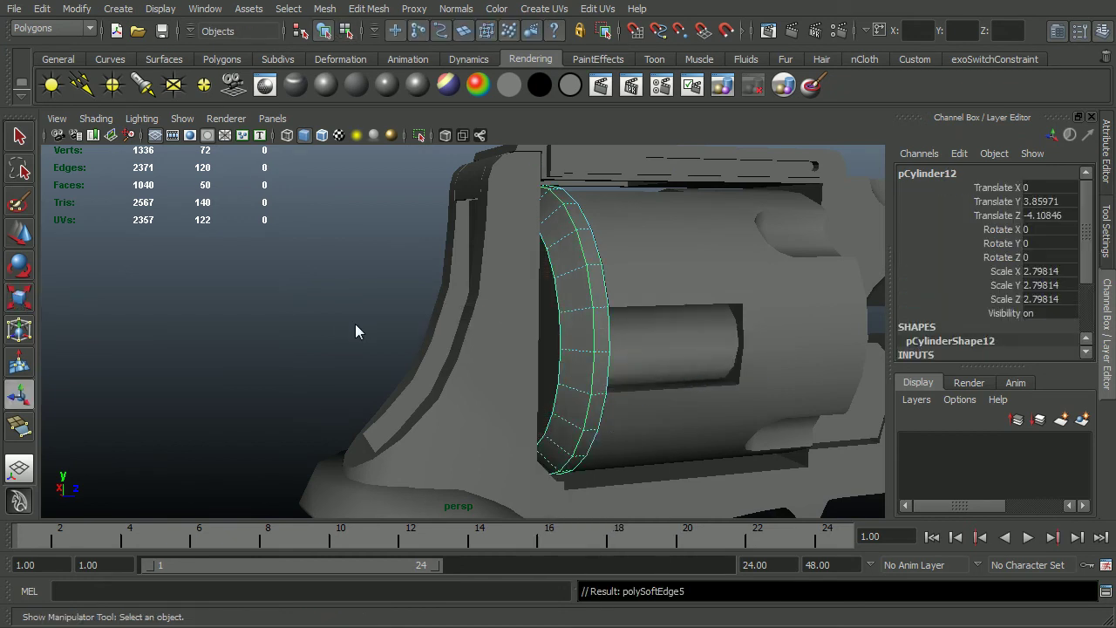
click(358, 330)
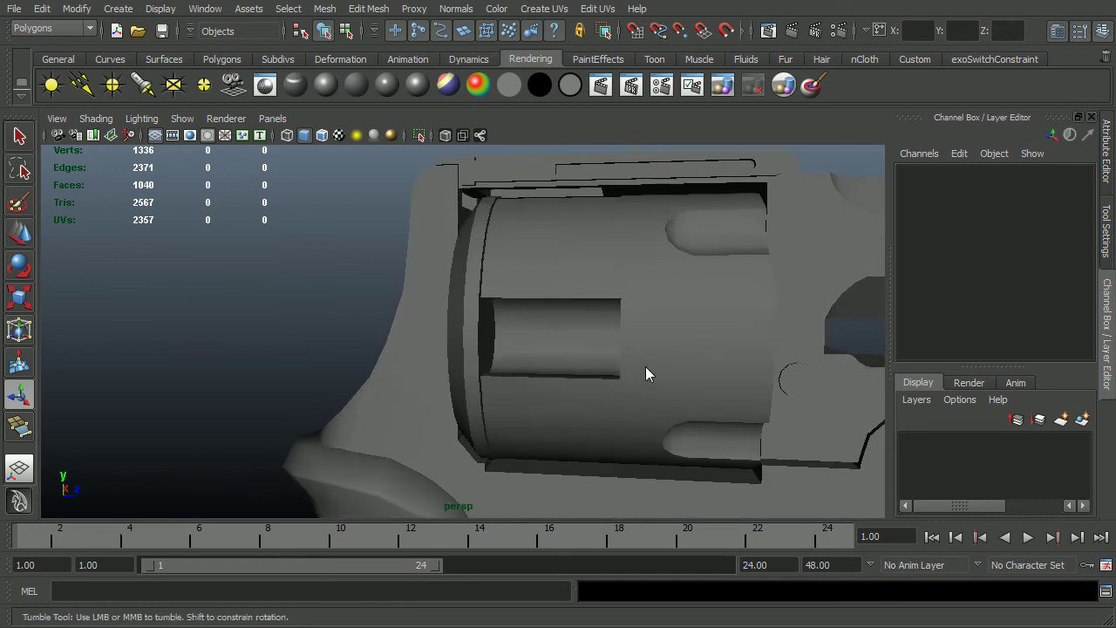